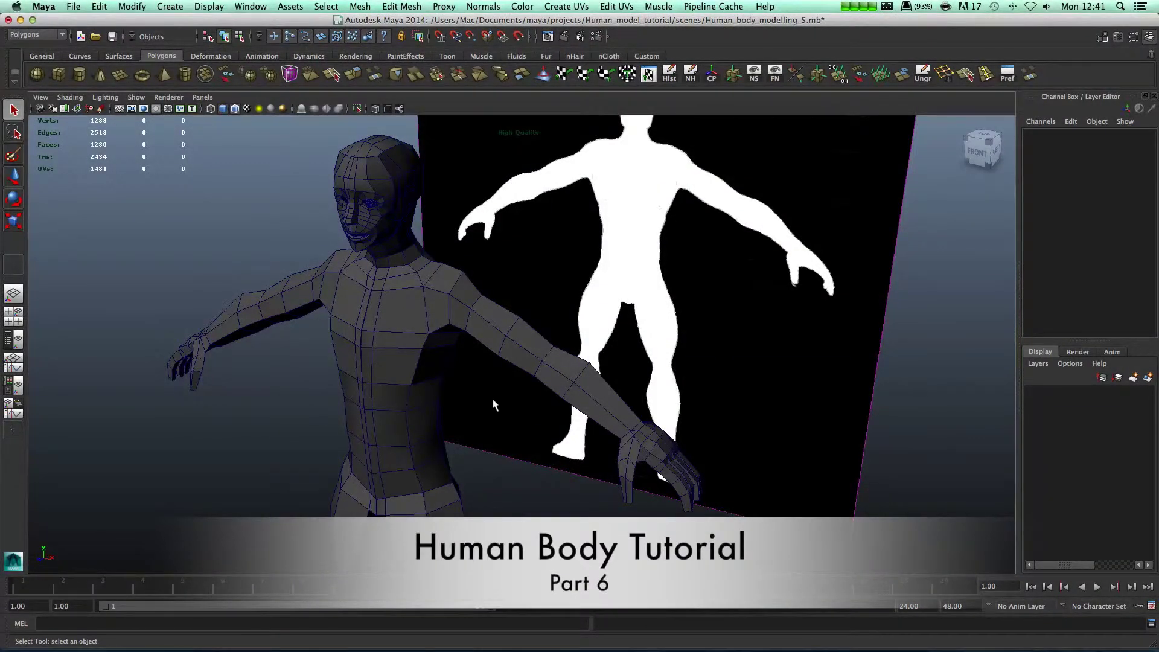
# Examine the character's hand from several angles to review the topology of the fingers, thumb and wrist
pyautogui.keyDown('alt'); pyautogui.moveTo(629, 453); pyautogui.dragTo(647, 462, button='right'); pyautogui.keyUp('alt')
pyautogui.keyDown('alt'); pyautogui.moveTo(612, 398); pyautogui.dragTo(415, 228, button='middle'); pyautogui.keyUp('alt')
pyautogui.keyDown('alt'); pyautogui.moveTo(674, 393); pyautogui.dragTo(601, 399); pyautogui.keyUp('alt')
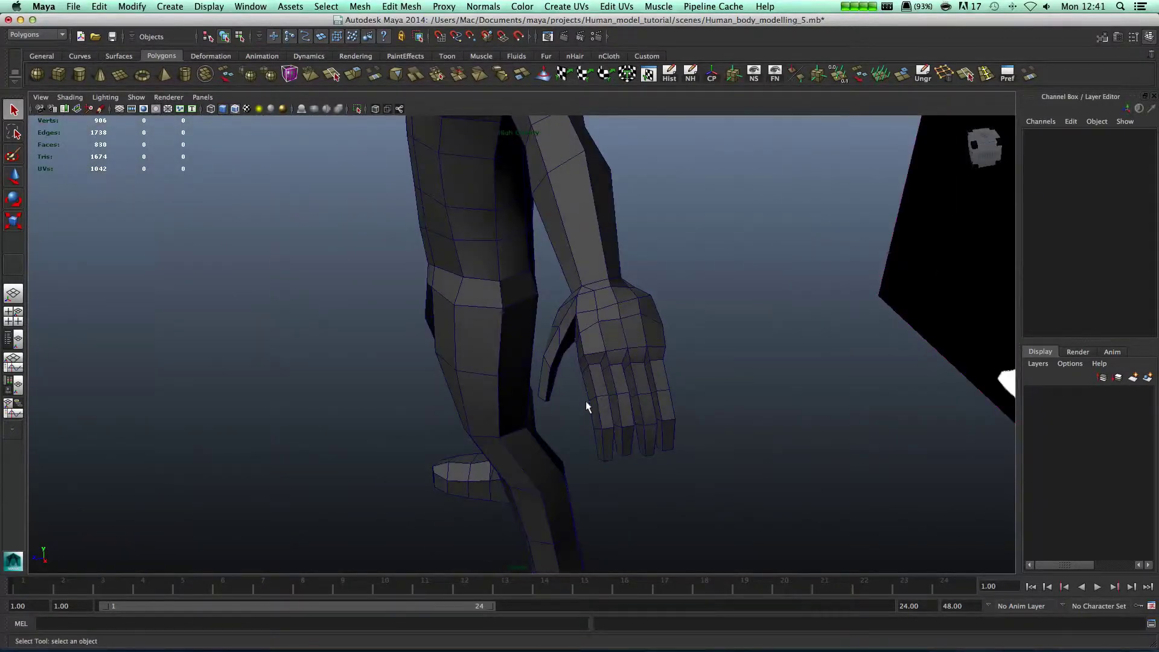
pyautogui.keyDown('alt'); pyautogui.moveTo(718, 347); pyautogui.dragTo(773, 352); pyautogui.keyUp('alt')
pyautogui.scroll(8, 719, 336)
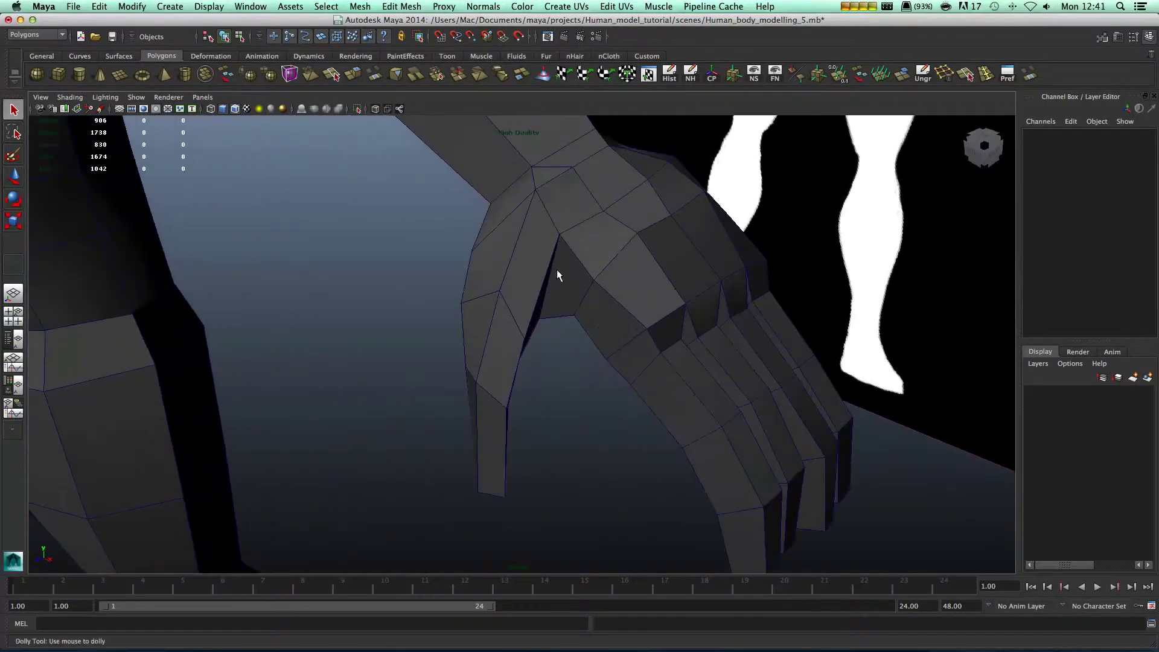
pyautogui.scroll(-5, 651, 296)
pyautogui.keyDown('alt'); pyautogui.moveTo(375, 329); pyautogui.dragTo(539, 457); pyautogui.keyUp('alt')
pyautogui.scroll(-5, 337, 340)
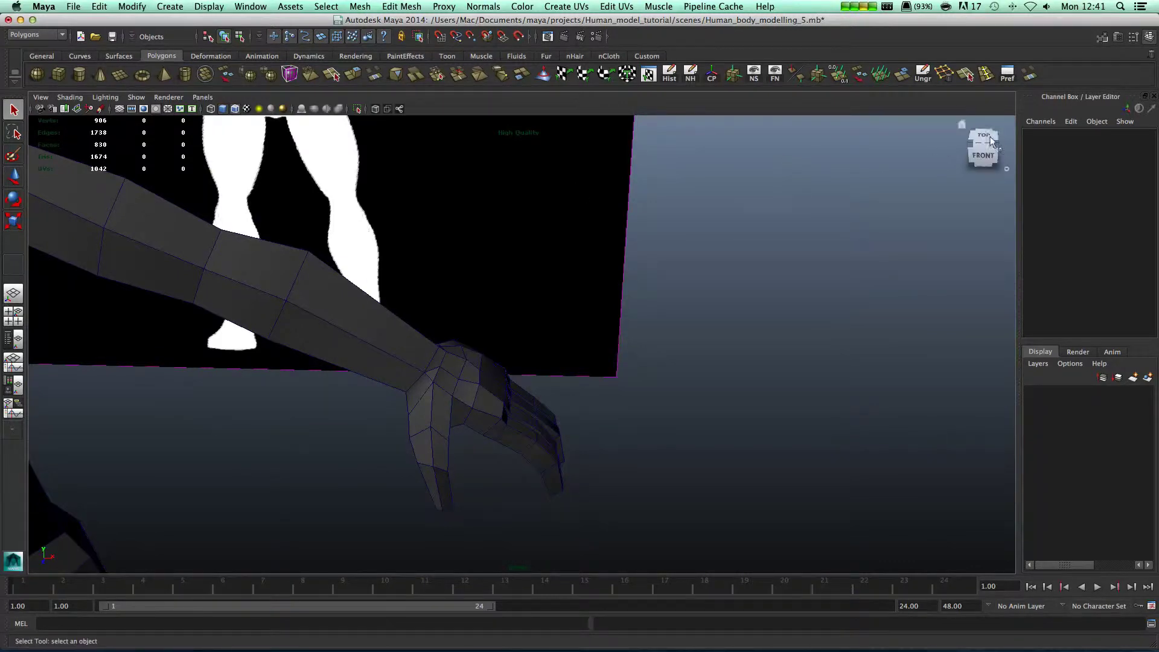
# Start the Insert Edge Loop Tool and set its maintain position option to Equal distance from edge
pyautogui.click(975, 79)
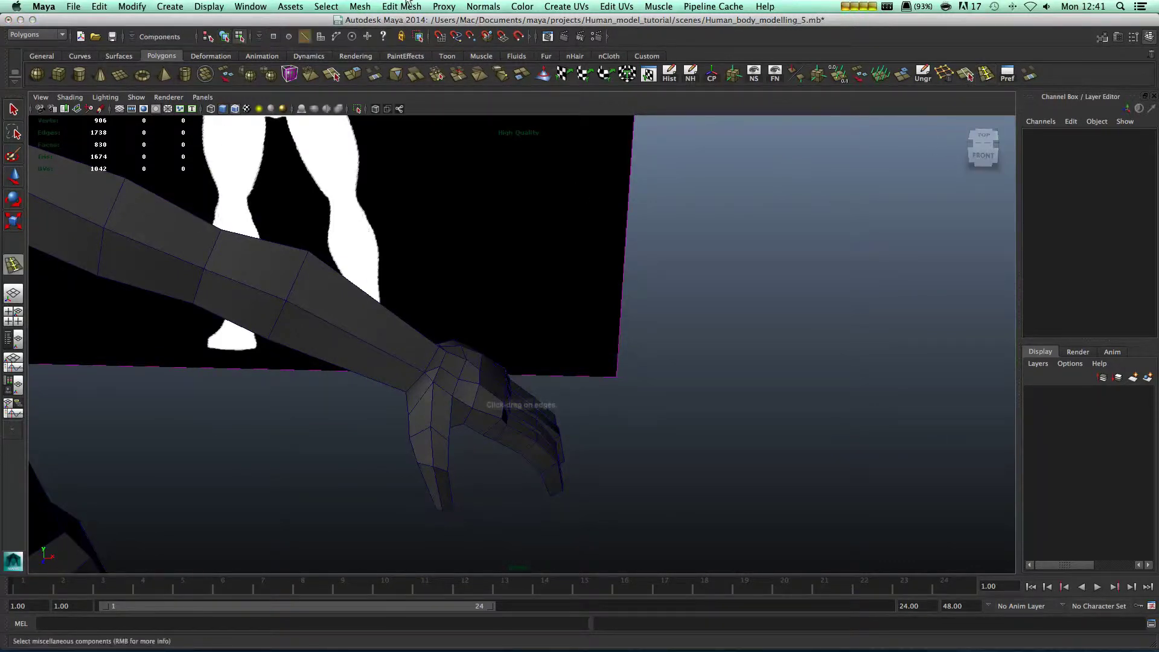
pyautogui.click(401, 6)
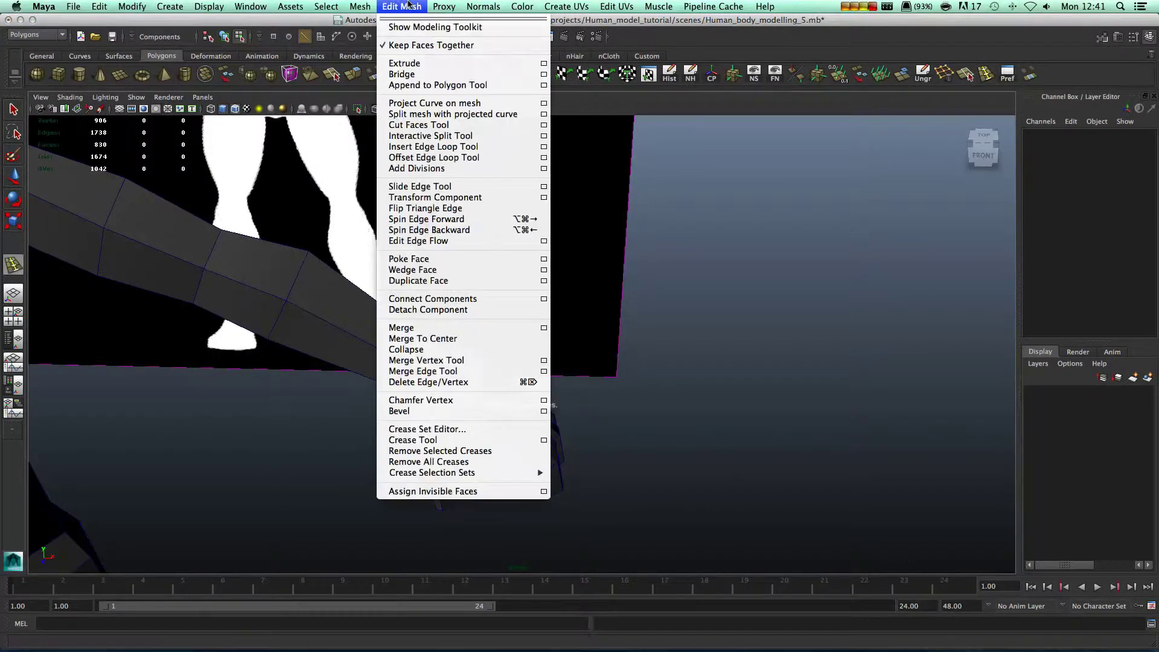
pyautogui.click(433, 147)
pyautogui.doubleClick(13, 264)
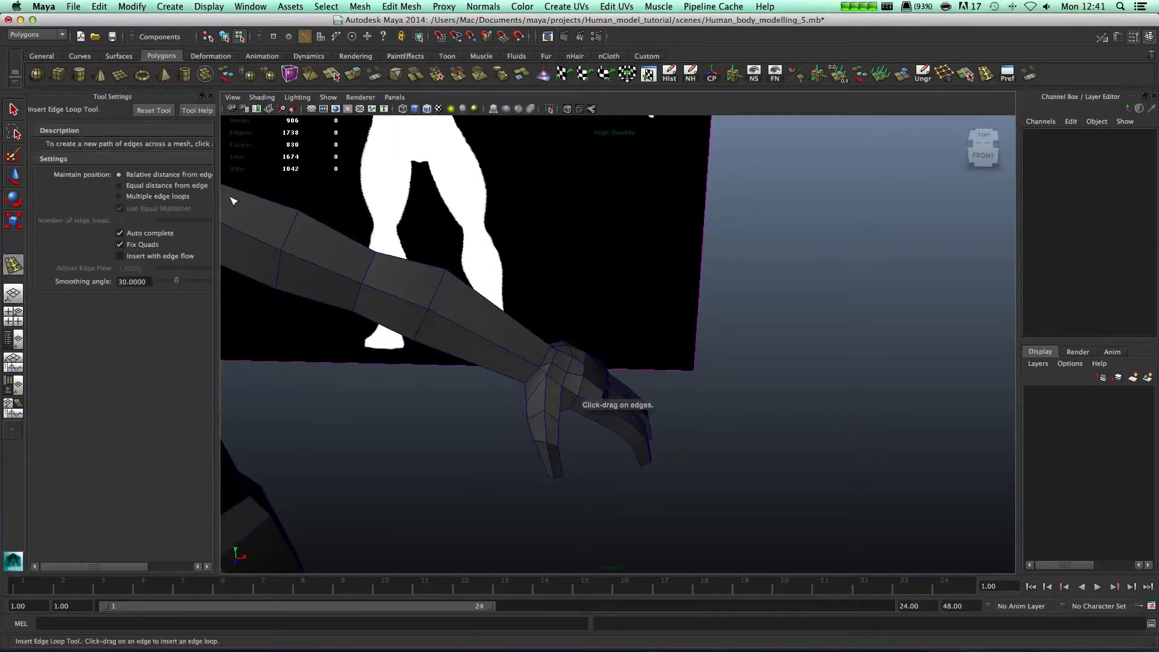
pyautogui.click(135, 196)
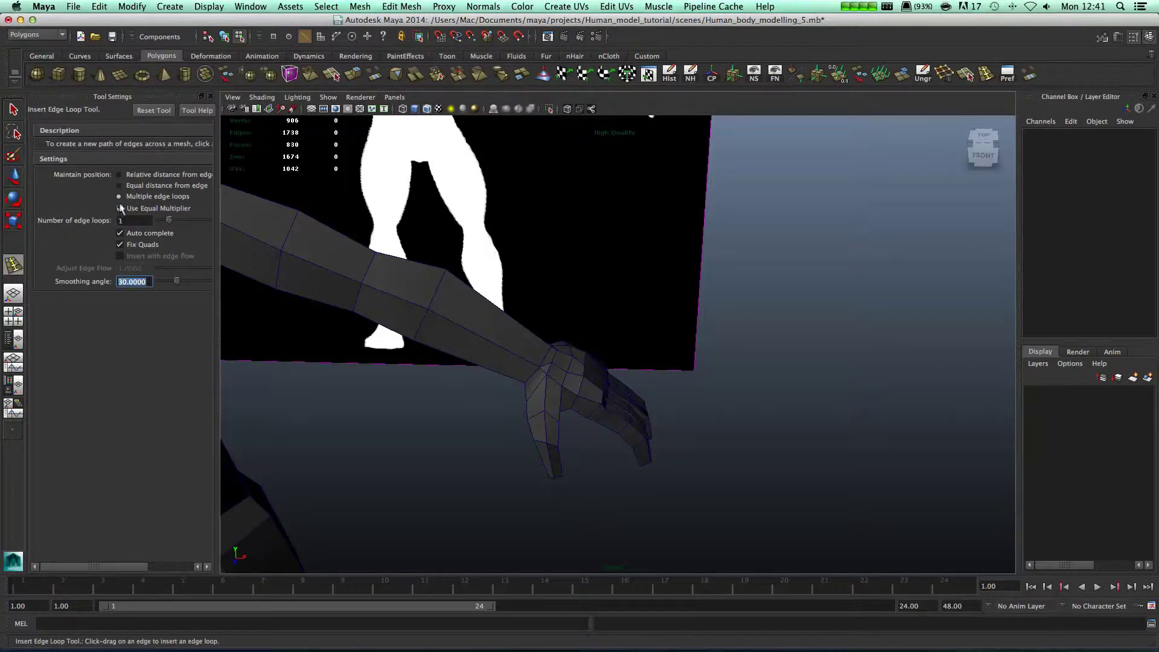
pyautogui.click(134, 185)
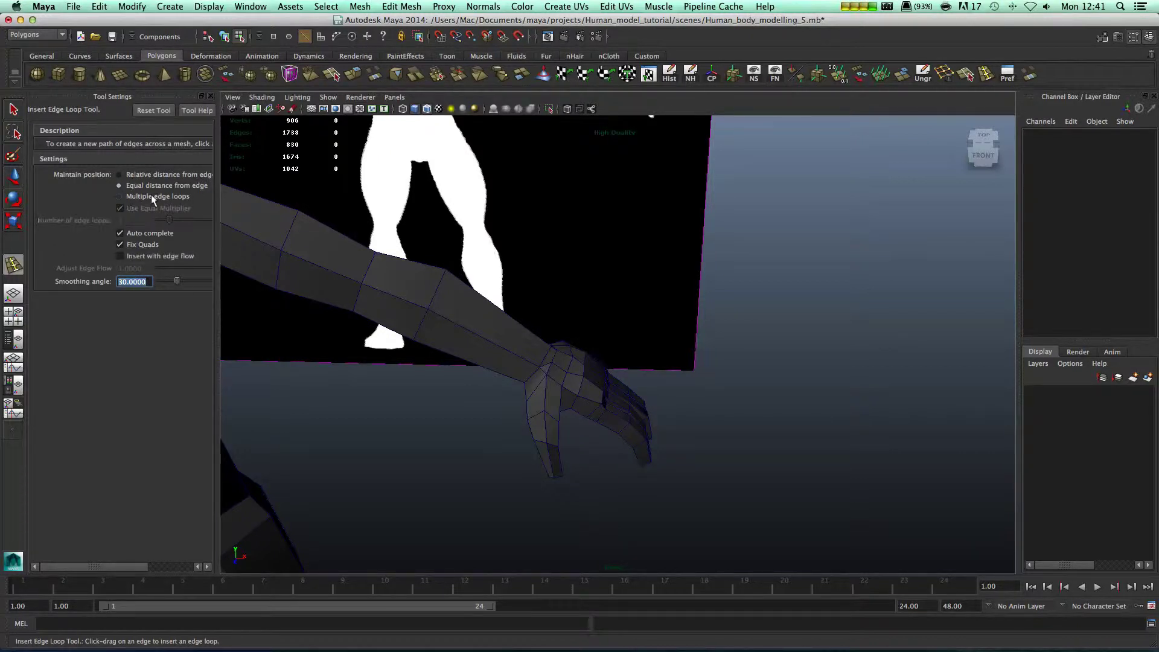
pyautogui.click(208, 97)
# Insert a lengthwise edge loop through the little finger, continuing along the outer side of the hand to the wrist
pyautogui.keyDown('alt'); pyautogui.moveTo(423, 321); pyautogui.dragTo(531, 363); pyautogui.keyUp('alt')
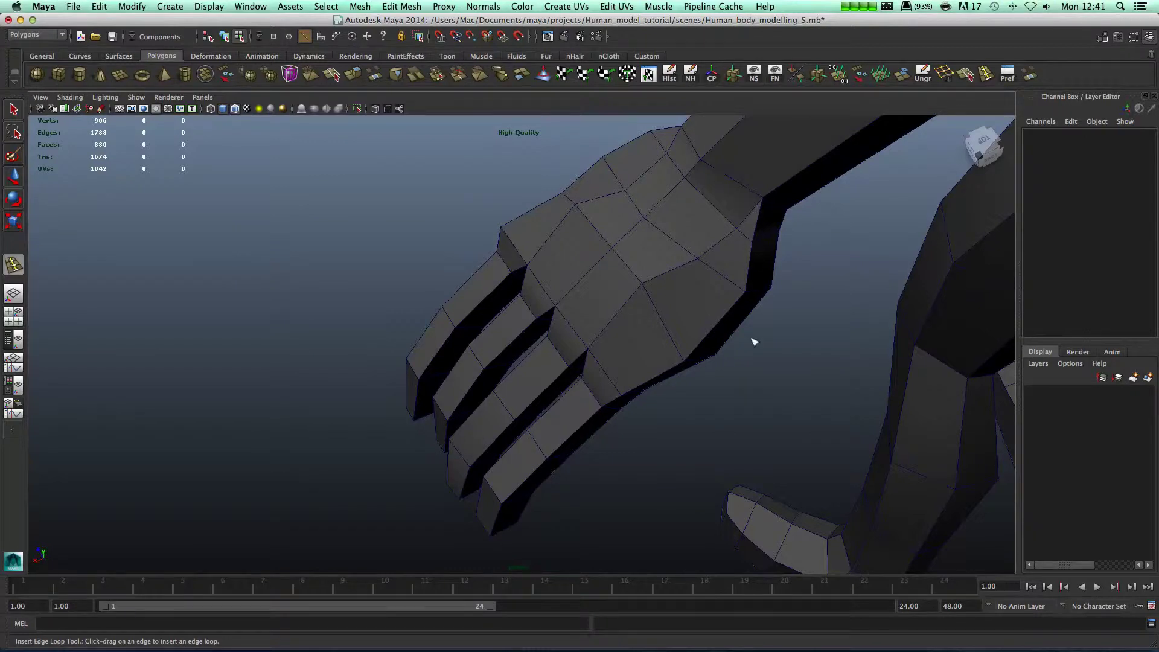
pyautogui.keyDown('alt'); pyautogui.moveTo(586, 383); pyautogui.dragTo(567, 361); pyautogui.keyUp('alt')
pyautogui.click(560, 358)
pyautogui.keyDown('alt'); pyautogui.moveTo(717, 334); pyautogui.dragTo(749, 285); pyautogui.keyUp('alt')
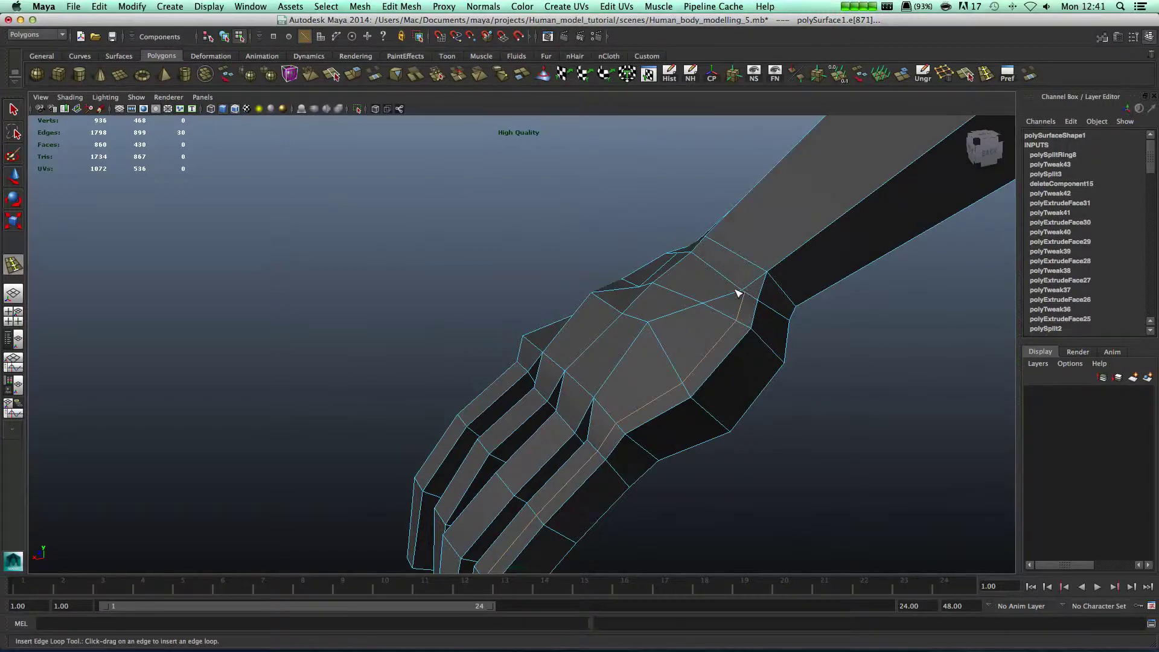
pyautogui.keyDown('alt'); pyautogui.moveTo(611, 346); pyautogui.dragTo(703, 367); pyautogui.keyUp('alt')
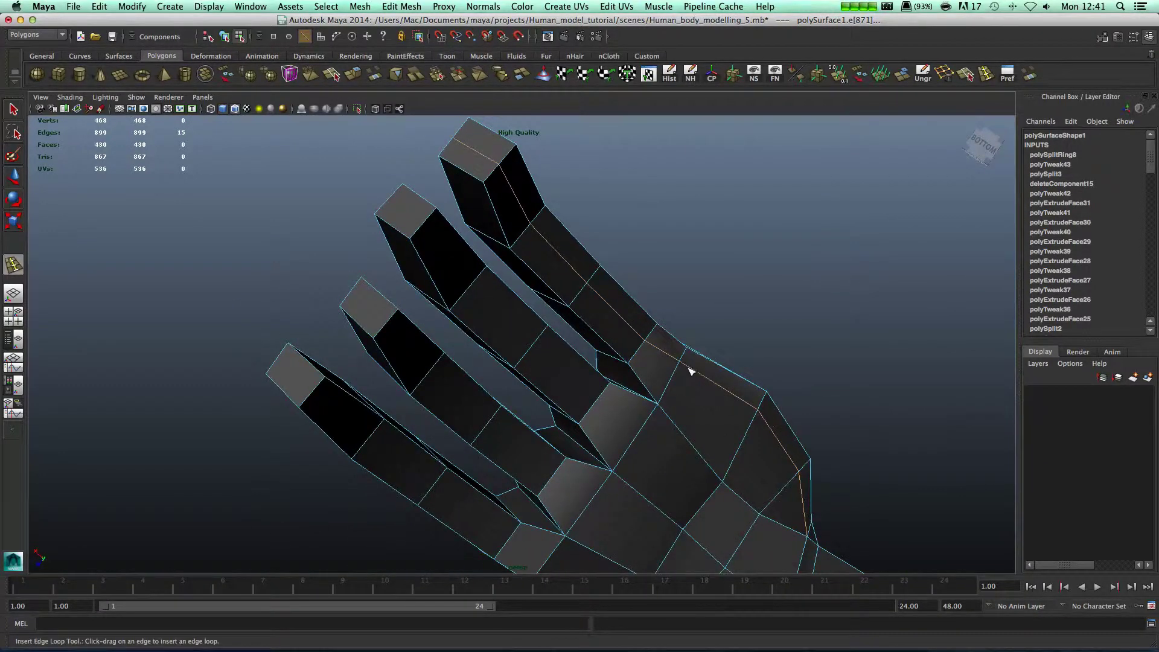
# Try to insert lengthwise edge loops through the index, middle and ring fingers
pyautogui.keyDown('alt'); pyautogui.moveTo(600, 368); pyautogui.dragTo(453, 461); pyautogui.keyUp('alt')
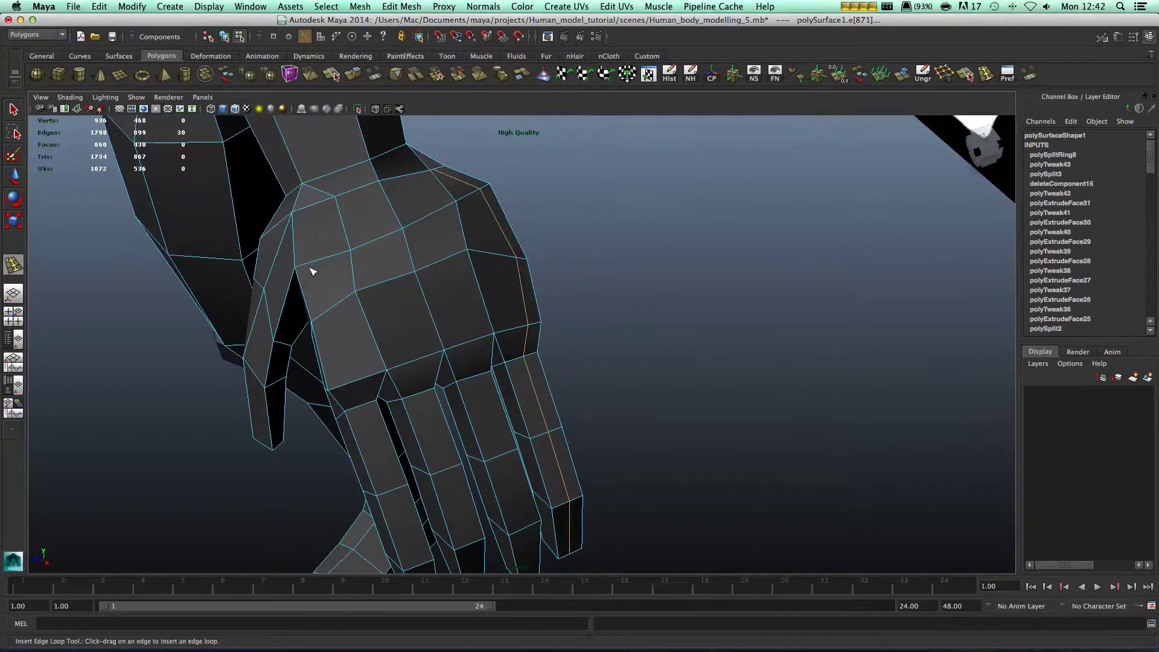
pyautogui.keyDown('alt'); pyautogui.moveTo(361, 312); pyautogui.dragTo(418, 309); pyautogui.keyUp('alt')
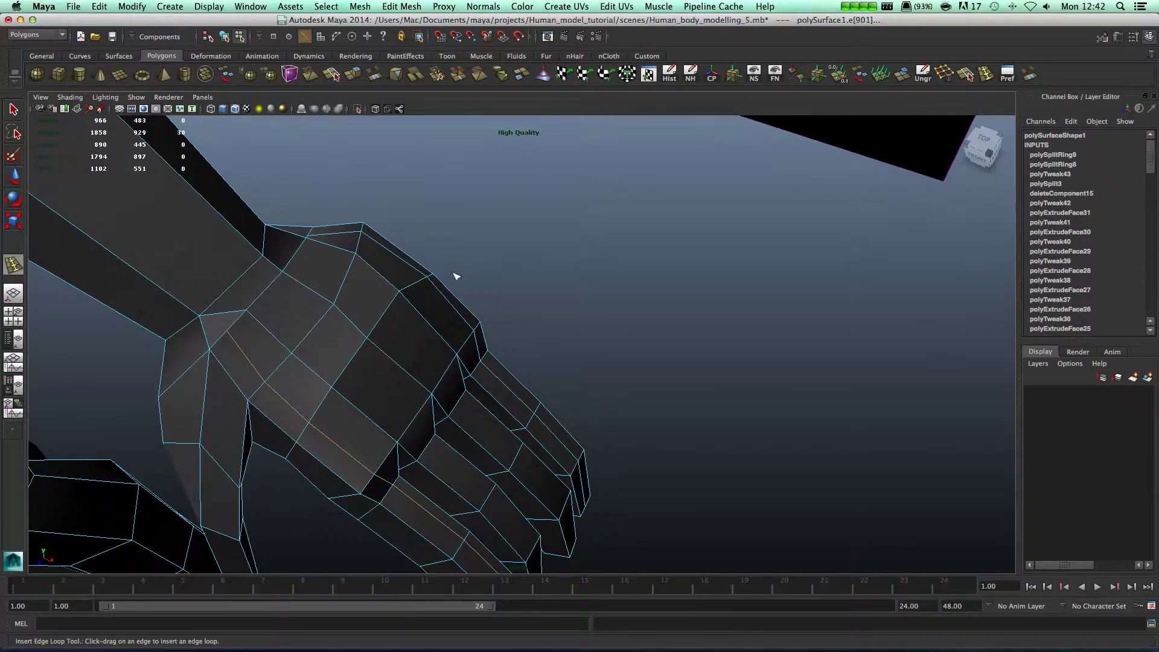
pyautogui.keyDown('alt'); pyautogui.moveTo(216, 298); pyautogui.dragTo(382, 232); pyautogui.keyUp('alt')
pyautogui.click(502, 418)
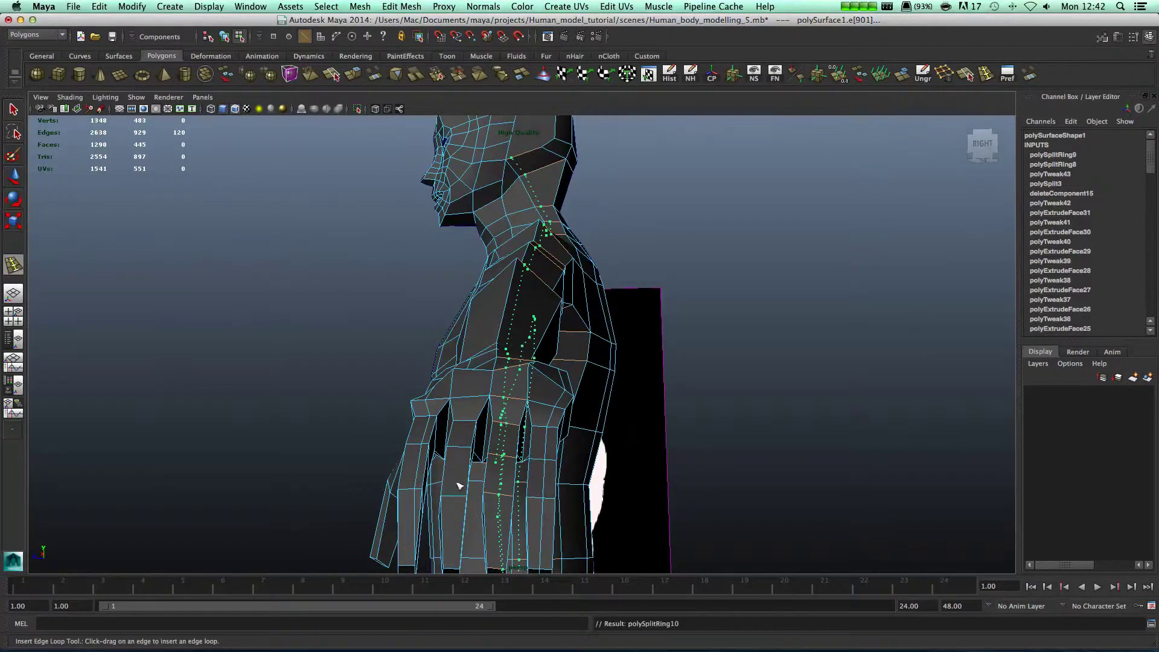
pyautogui.moveTo(459, 486); pyautogui.dragTo(461, 482)
pyautogui.moveTo(467, 416); pyautogui.dragTo(462, 415)
# Try to insert more edge loops through the thumb and across the palm
pyautogui.keyDown('alt'); pyautogui.moveTo(693, 394); pyautogui.dragTo(372, 227); pyautogui.keyUp('alt')
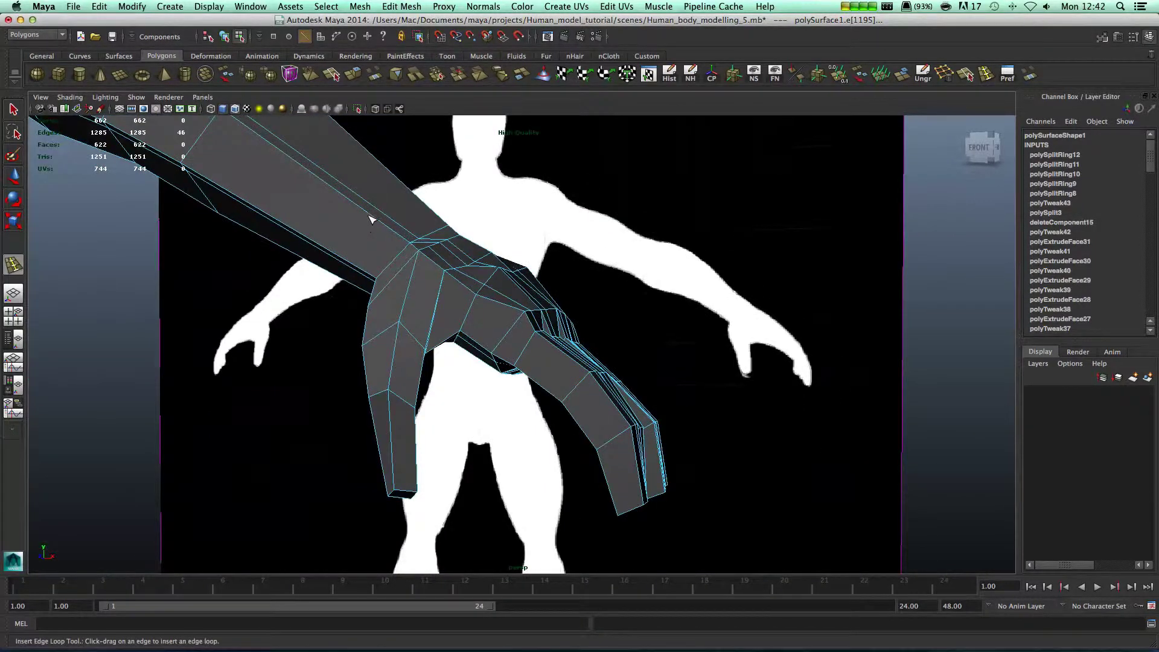
pyautogui.moveTo(410, 293); pyautogui.dragTo(410, 334)
pyautogui.keyDown('alt'); pyautogui.moveTo(357, 375); pyautogui.dragTo(338, 308); pyautogui.keyUp('alt')
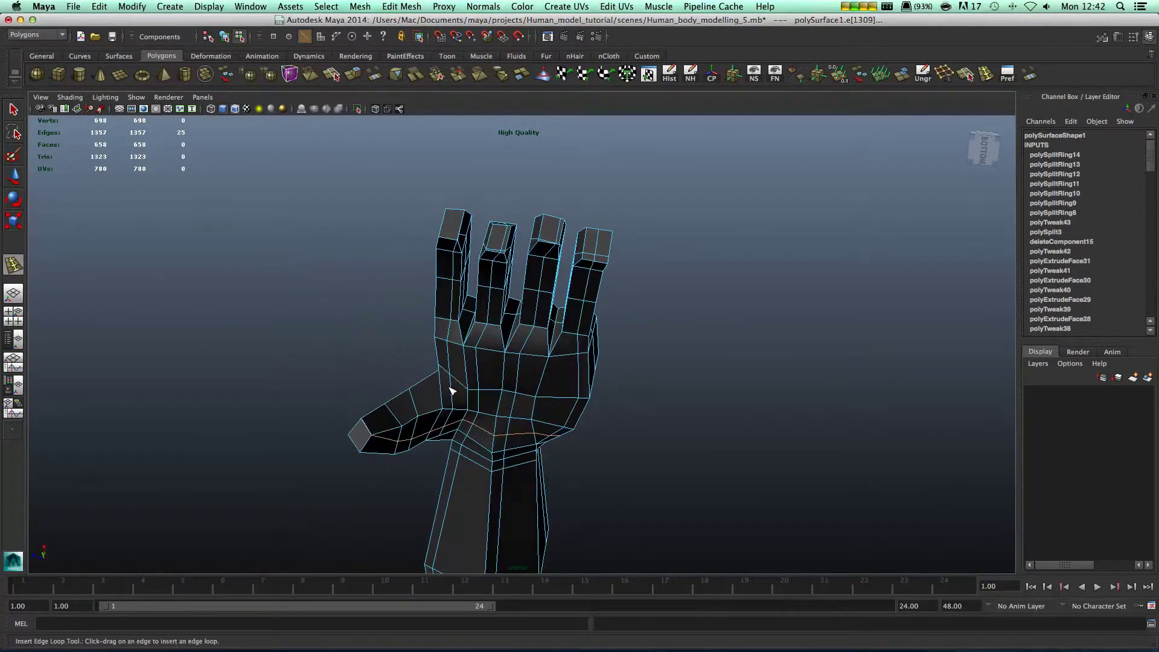
pyautogui.moveTo(435, 390); pyautogui.dragTo(429, 413)
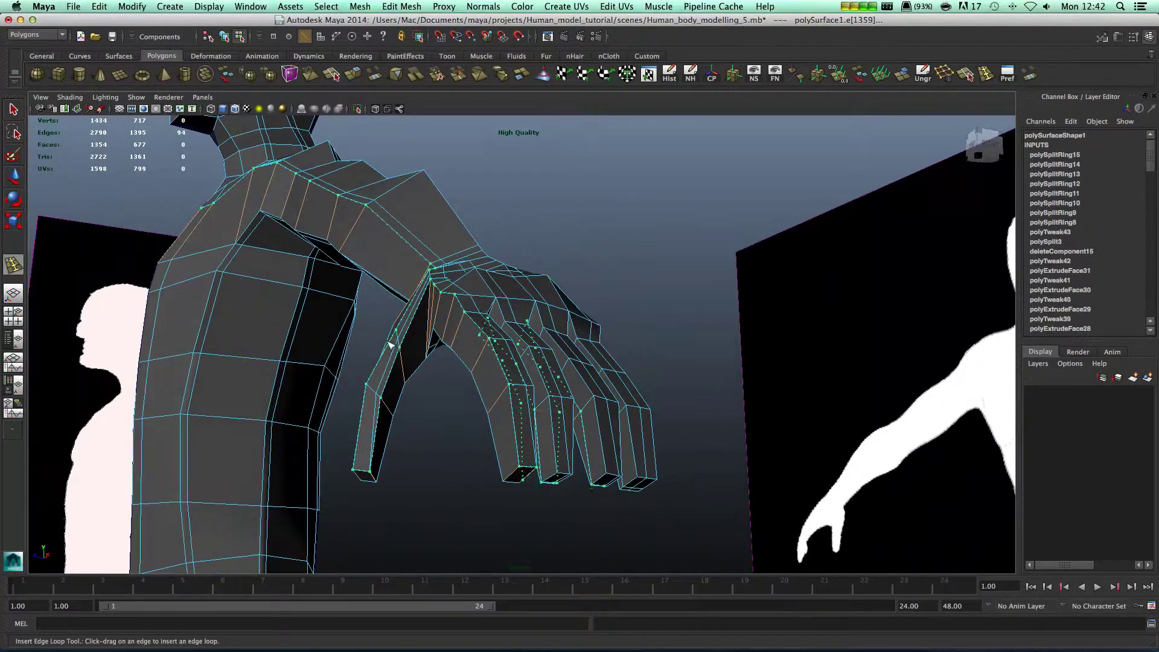
pyautogui.press('super+z')
pyautogui.moveTo(404, 367); pyautogui.dragTo(408, 377)
pyautogui.press('super+z')
# Undo the edge loops added after the little finger's lengthwise loop
pyautogui.keyDown('alt'); pyautogui.moveTo(329, 380); pyautogui.dragTo(445, 414); pyautogui.keyUp('alt')
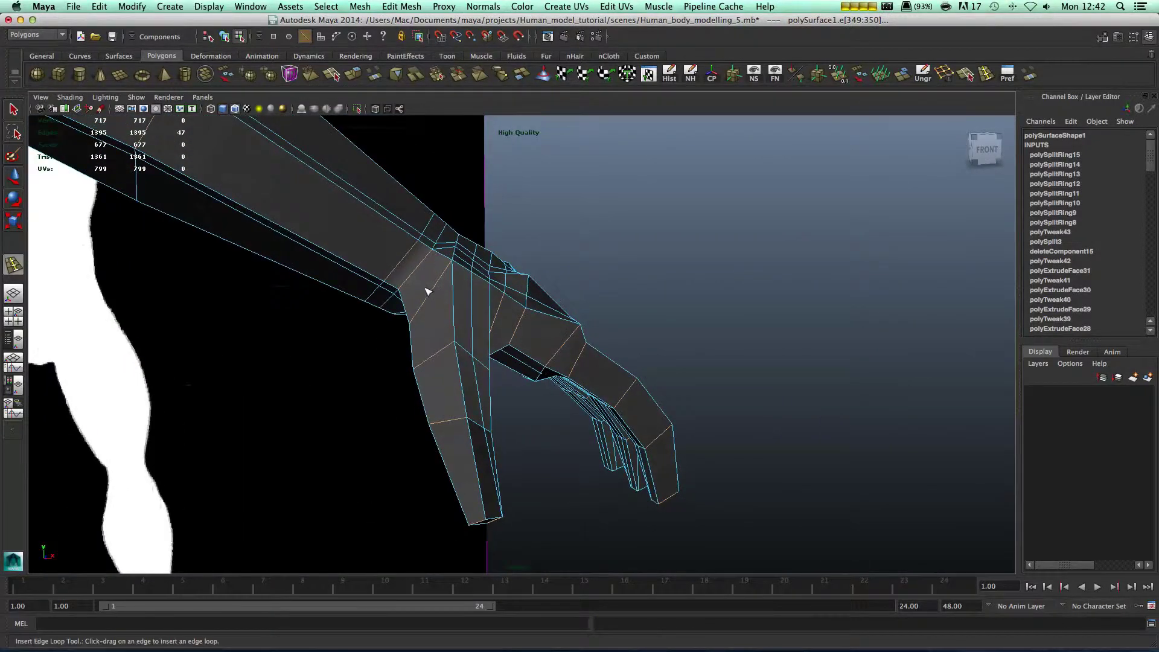
pyautogui.keyDown('alt'); pyautogui.moveTo(445, 274); pyautogui.dragTo(295, 237); pyautogui.keyUp('alt')
pyautogui.scroll(5, 295, 238)
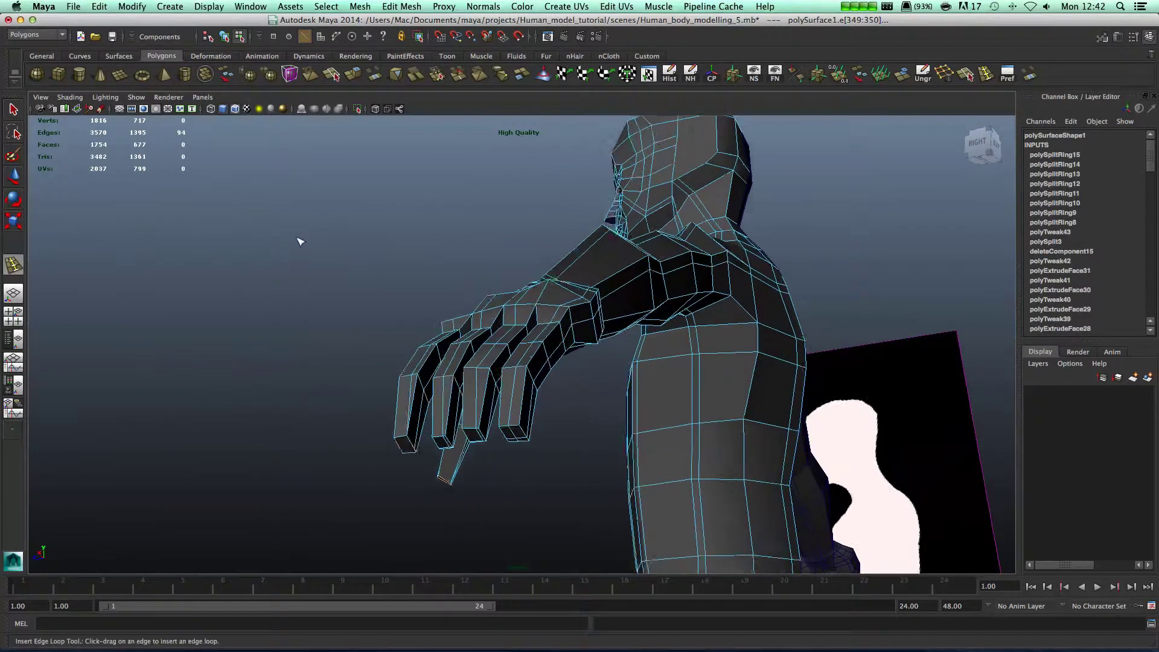
pyautogui.keyDown('alt'); pyautogui.moveTo(306, 326); pyautogui.dragTo(322, 275, button='middle'); pyautogui.keyUp('alt')
pyautogui.keyDown('alt'); pyautogui.moveTo(322, 276); pyautogui.dragTo(388, 300); pyautogui.keyUp('alt')
pyautogui.keyDown('alt'); pyautogui.moveTo(347, 428); pyautogui.dragTo(365, 389); pyautogui.keyUp('alt')
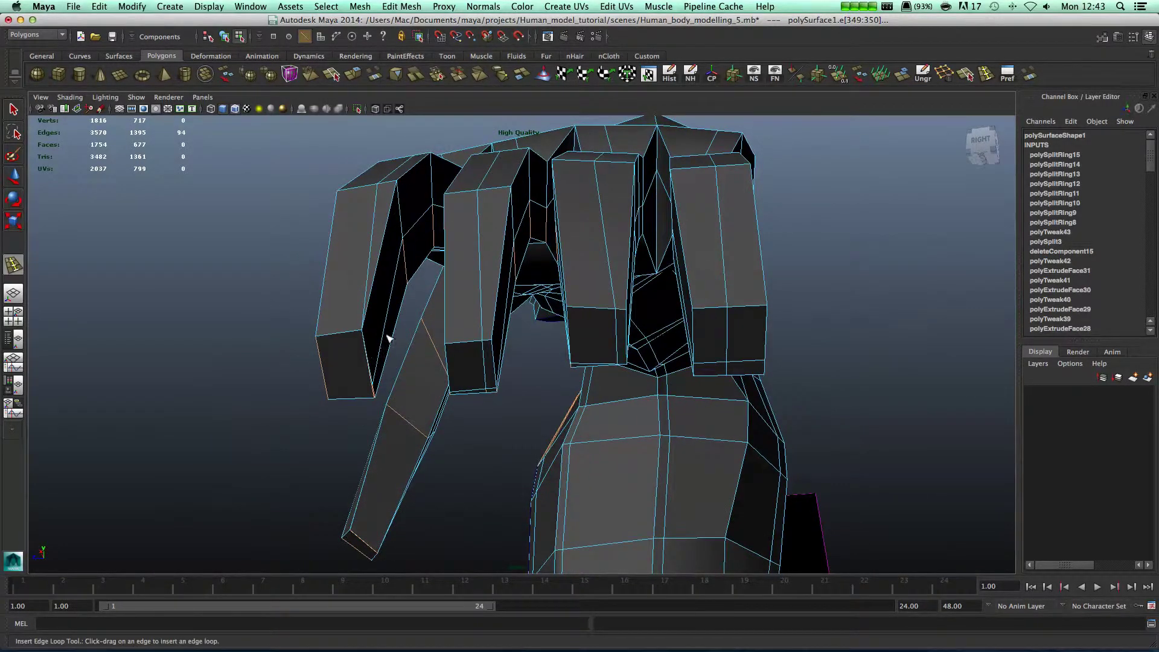
pyautogui.keyDown('alt'); pyautogui.moveTo(447, 349); pyautogui.dragTo(461, 383); pyautogui.keyUp('alt')
pyautogui.press('super+z')
pyautogui.hotkey('ctrl', 'z')
pyautogui.hotkey('ctrl', 'z')
pyautogui.hotkey('ctrl', 'z')
pyautogui.hotkey('ctrl', 'z')
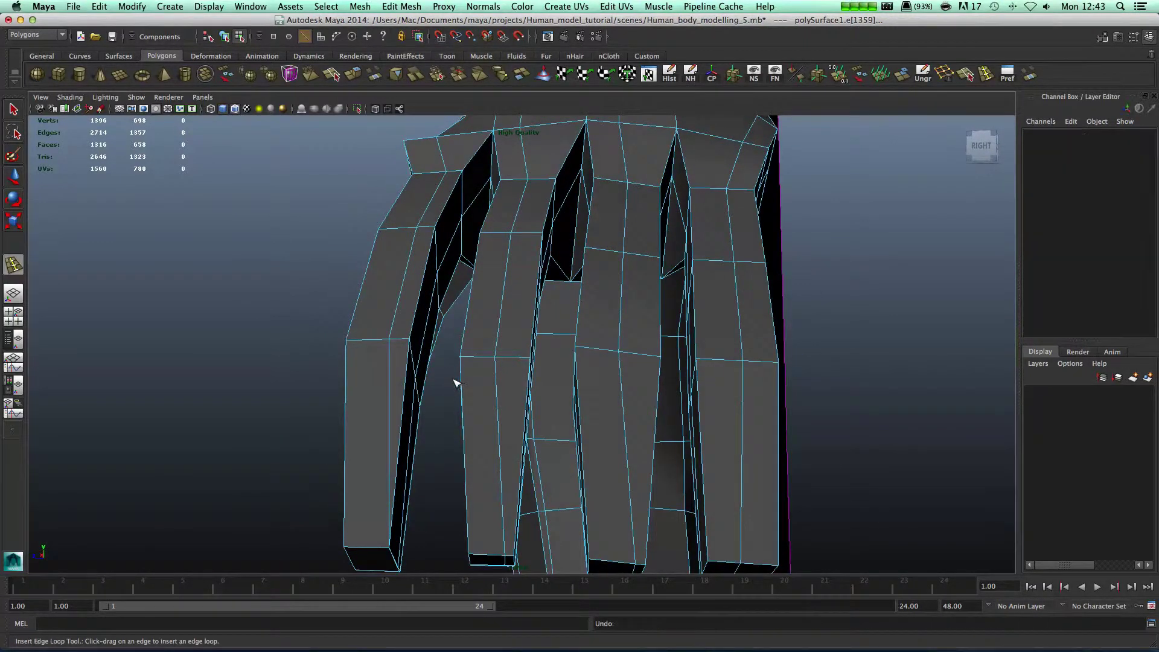
pyautogui.hotkey('ctrl', 'z')
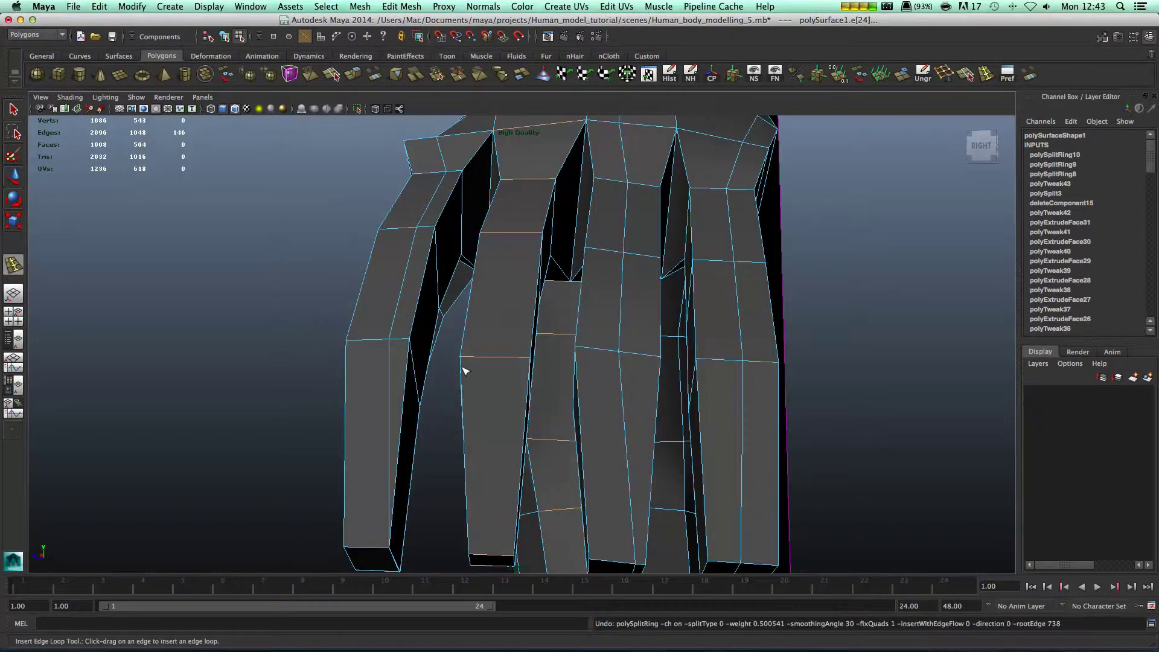
pyautogui.hotkey('ctrl', 'z')
pyautogui.hotkey('ctrl', 'z')
pyautogui.hotkey('ctrl', 'z')
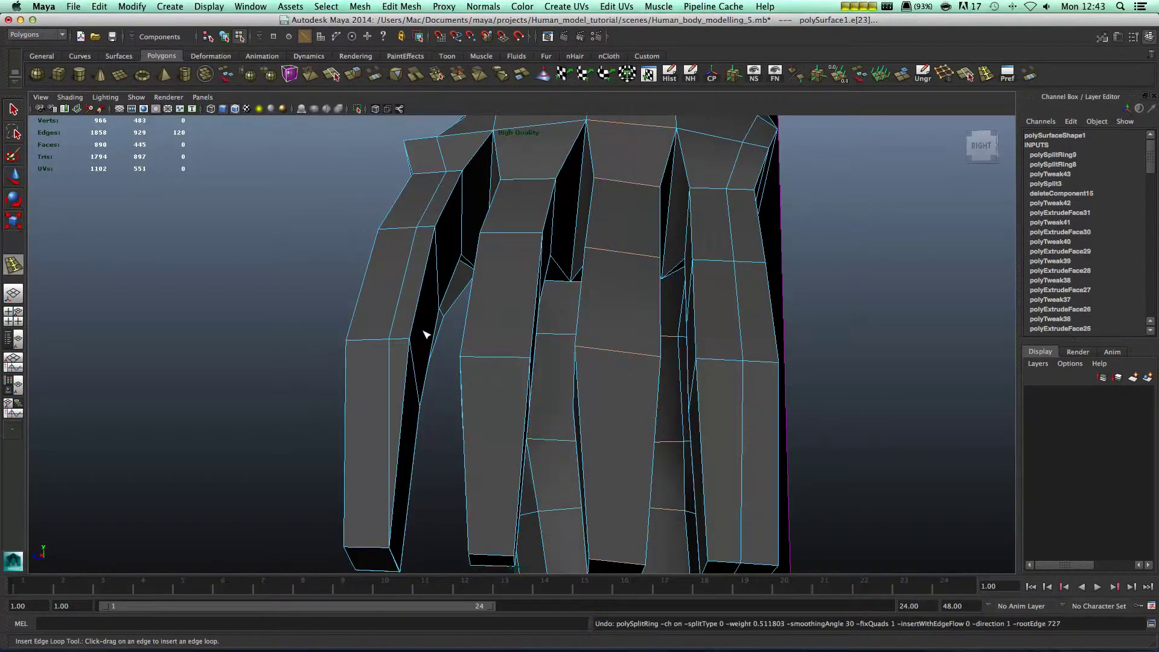
# Insert lengthwise edge loops through the centres of the index, middle and ring fingers with the Insert Edge Loop Tool
pyautogui.keyDown('alt'); pyautogui.moveTo(453, 367); pyautogui.dragTo(548, 339); pyautogui.keyUp('alt')
pyautogui.press('g')
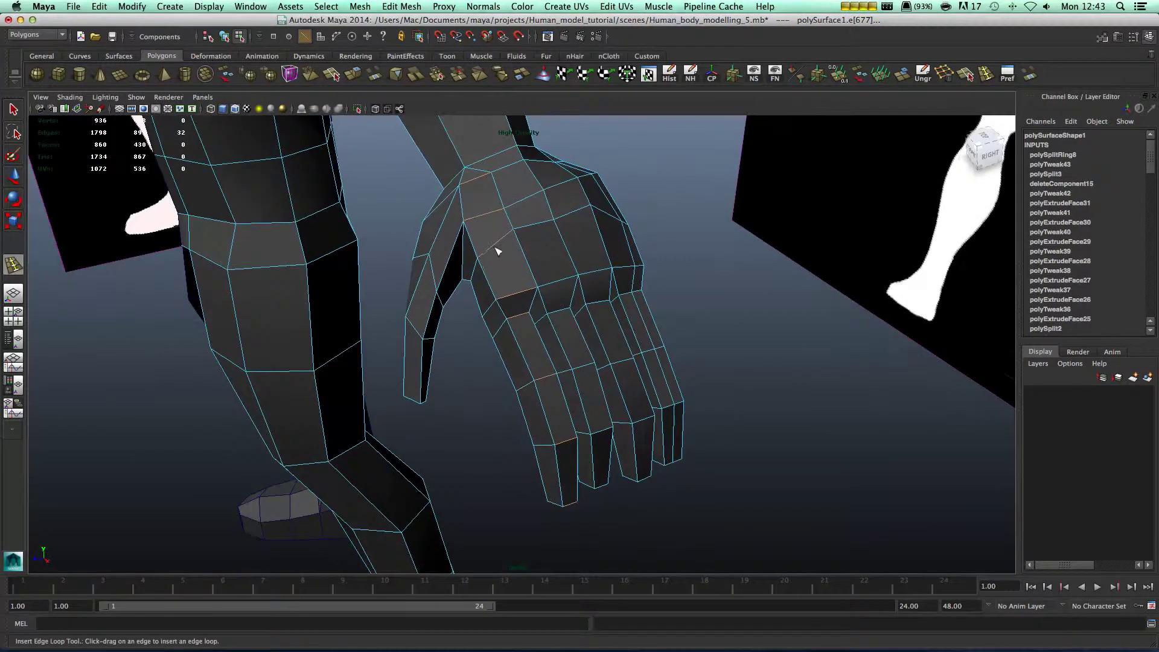
pyautogui.doubleClick(12, 260)
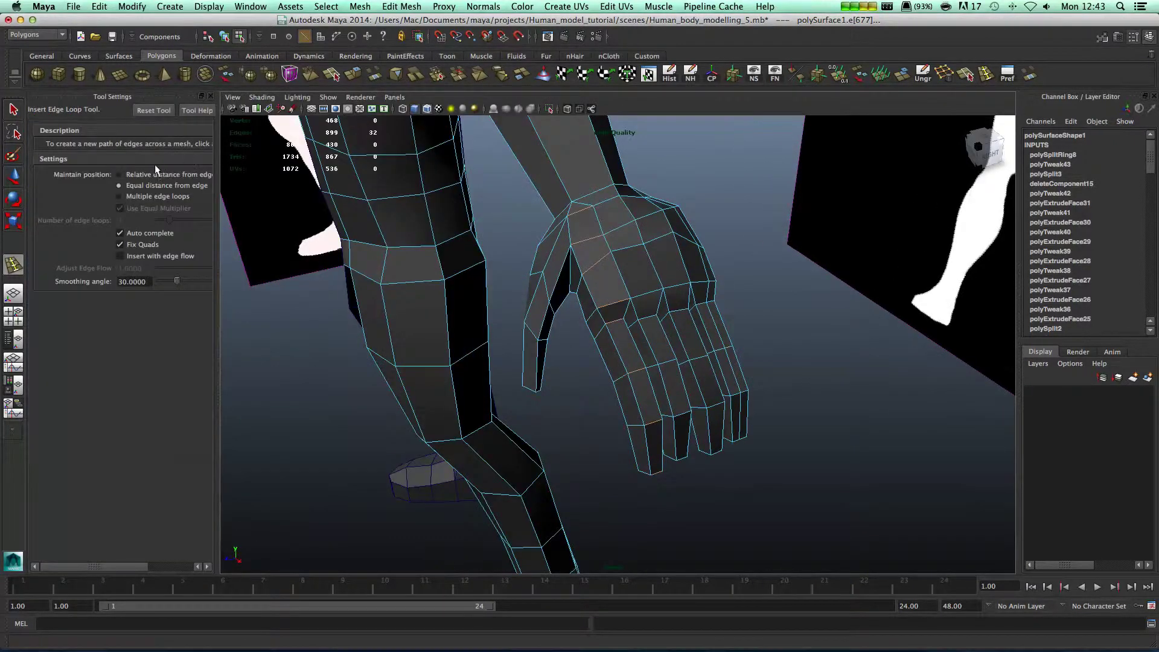
pyautogui.click(211, 96)
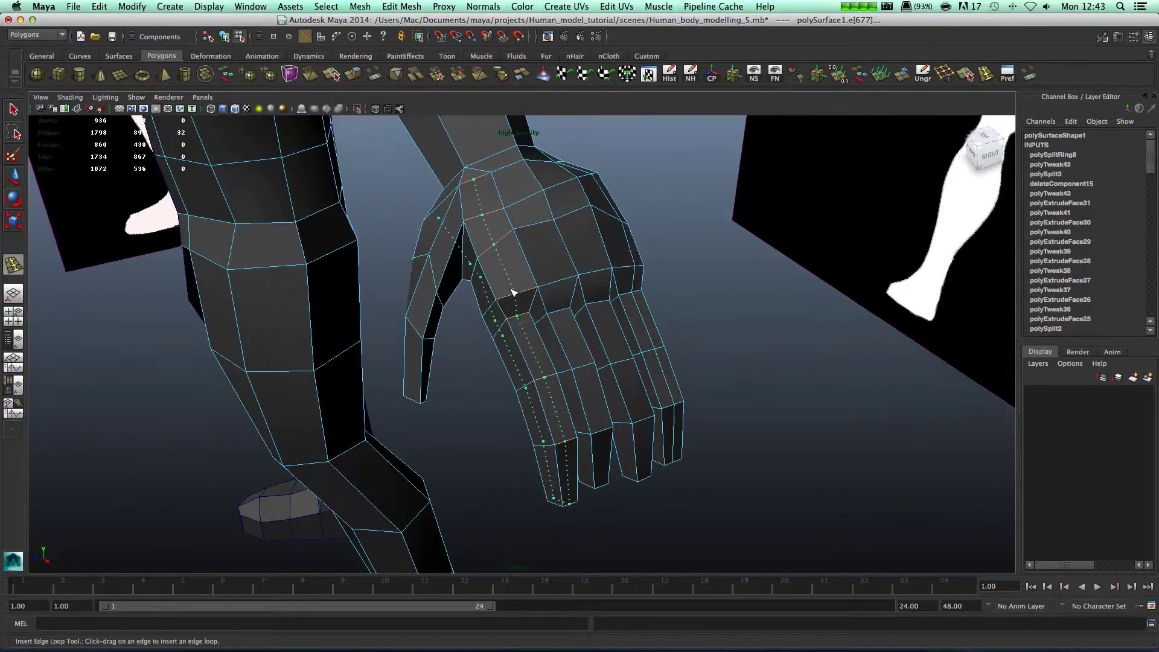
pyautogui.keyDown('alt'); pyautogui.moveTo(541, 308); pyautogui.dragTo(481, 324); pyautogui.keyUp('alt')
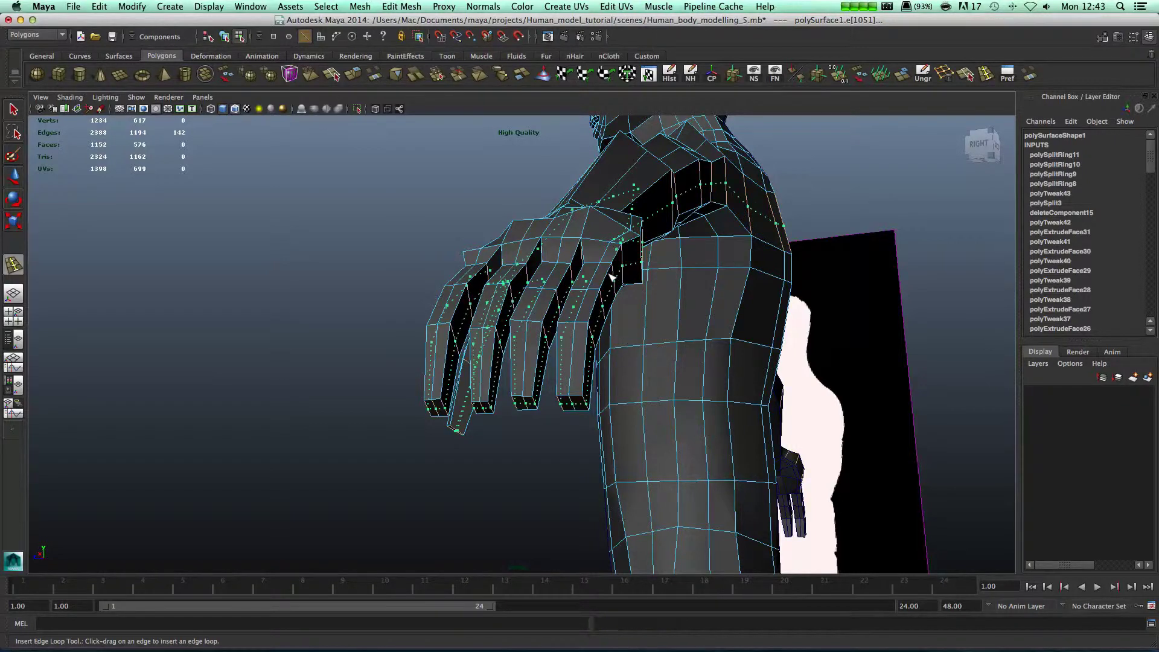
# Insert edge loops along the sides of all the fingers and through the thumb and palm, including one near the thumb tip
pyautogui.moveTo(610, 277); pyautogui.dragTo(610, 277)
pyautogui.keyDown('alt'); pyautogui.moveTo(466, 502); pyautogui.dragTo(443, 290); pyautogui.keyUp('alt')
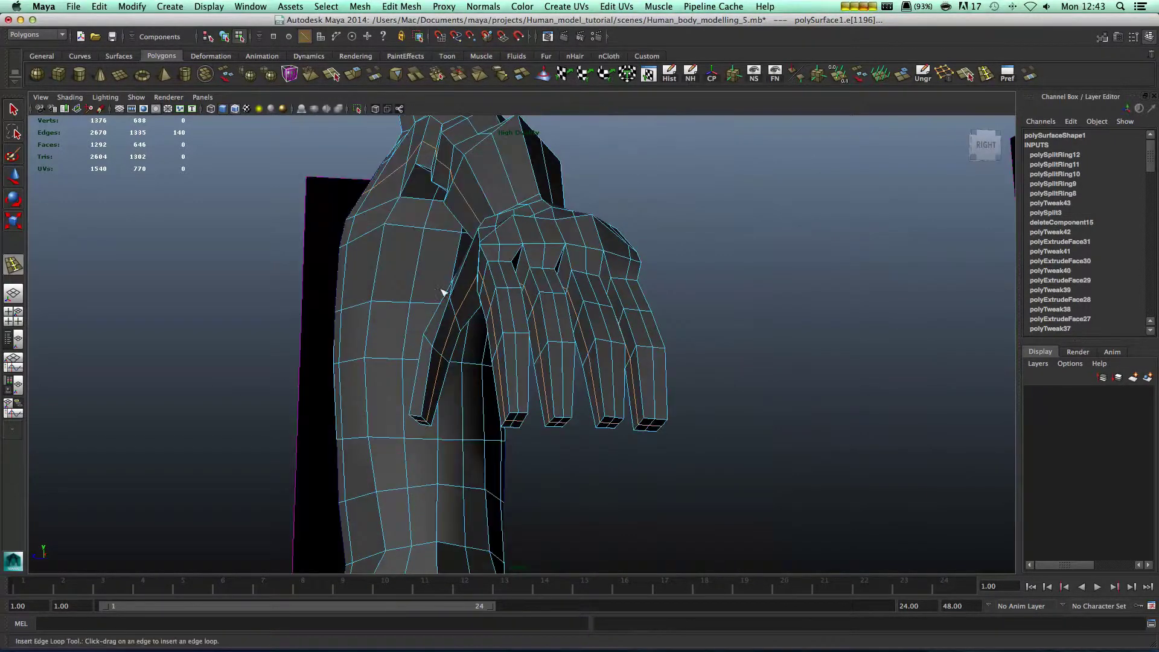
pyautogui.keyDown('alt'); pyautogui.moveTo(475, 373); pyautogui.dragTo(495, 441); pyautogui.keyUp('alt')
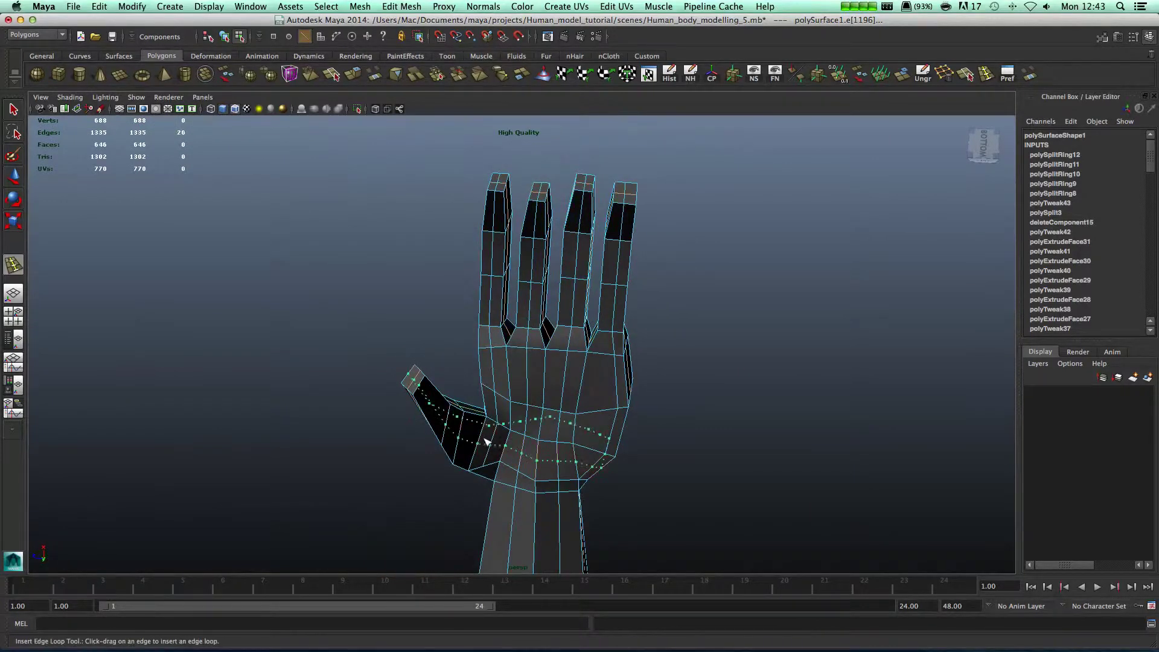
pyautogui.moveTo(569, 457); pyautogui.dragTo(550, 294)
pyautogui.keyDown('alt'); pyautogui.moveTo(468, 336); pyautogui.dragTo(437, 408); pyautogui.keyUp('alt')
pyautogui.keyDown('alt'); pyautogui.moveTo(763, 429); pyautogui.dragTo(544, 450); pyautogui.keyUp('alt')
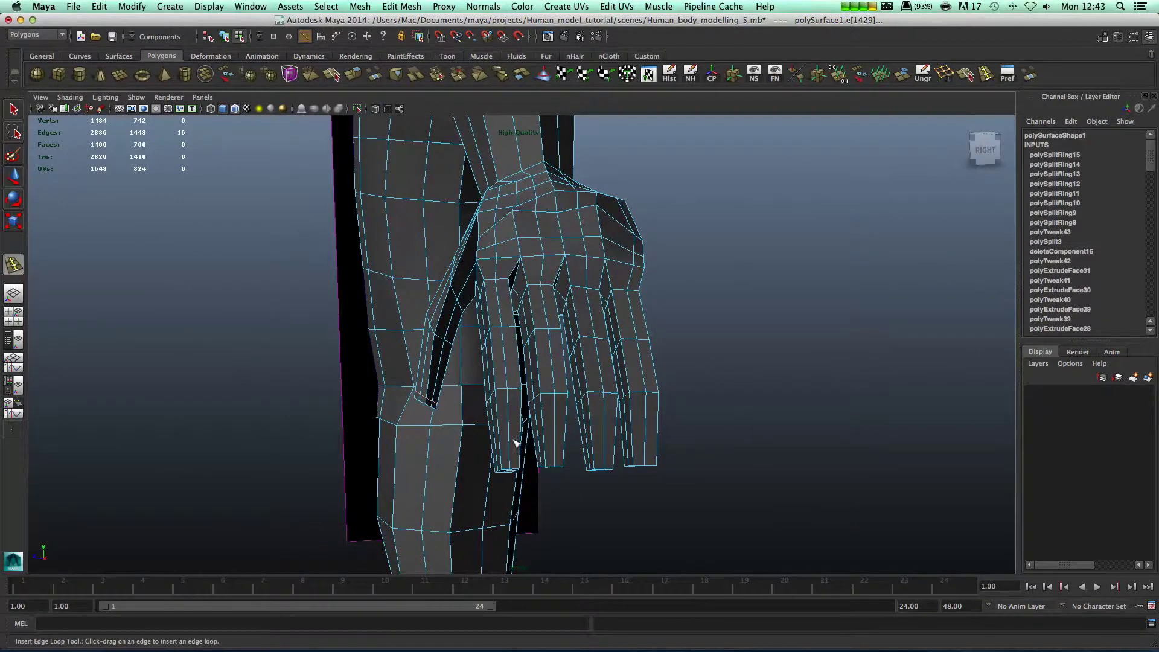
# Insert an edge loop close to the tip of each of the four fingers
pyautogui.click(516, 460)
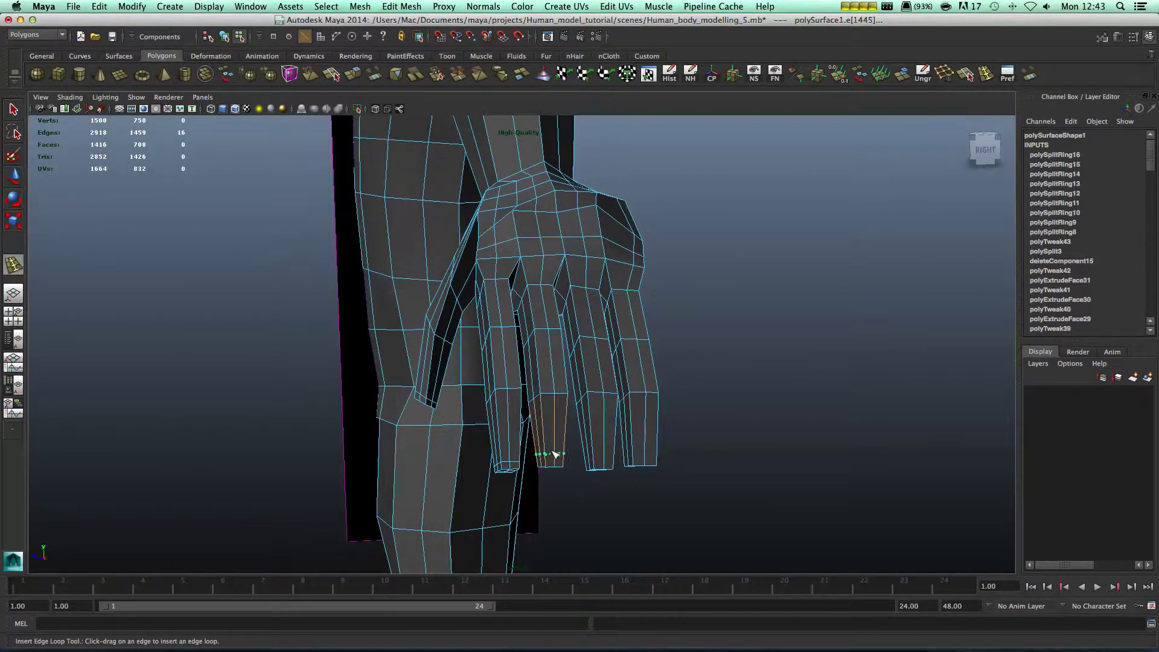
pyautogui.click(554, 457)
pyautogui.click(597, 463)
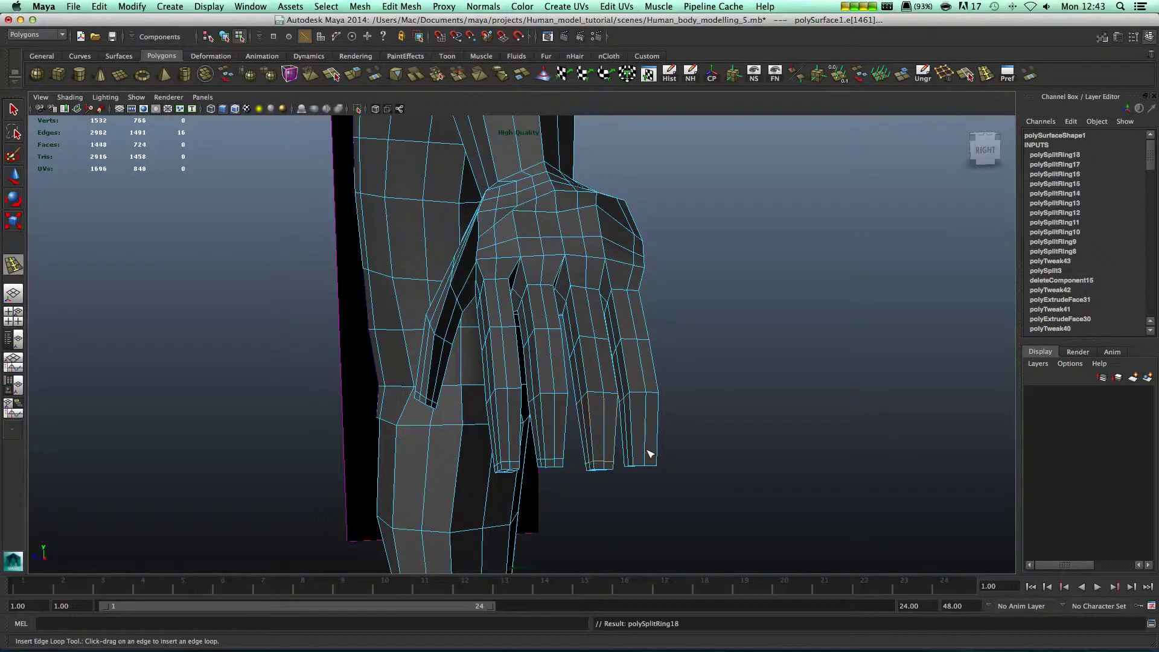
pyautogui.click(641, 453)
# Insert edge loops around the forearm and return to the Select Tool
pyautogui.keyDown('alt'); pyautogui.moveTo(730, 311); pyautogui.dragTo(662, 234); pyautogui.keyUp('alt')
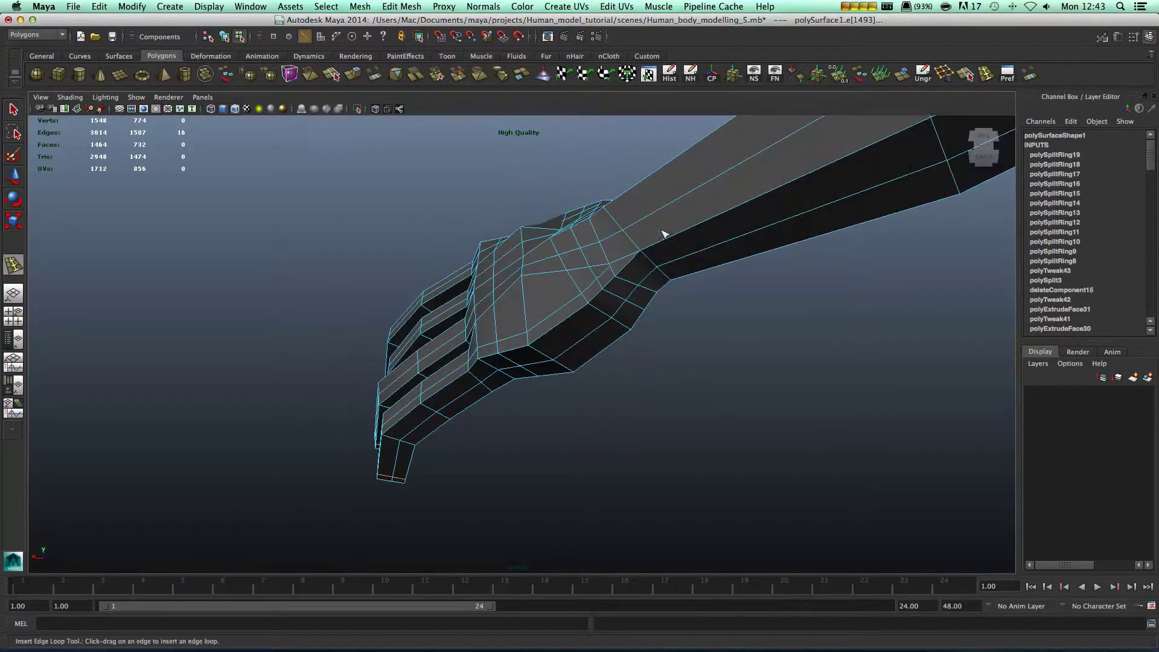
pyautogui.click(790, 180)
pyautogui.keyDown('alt'); pyautogui.moveTo(678, 339); pyautogui.dragTo(788, 311); pyautogui.keyUp('alt')
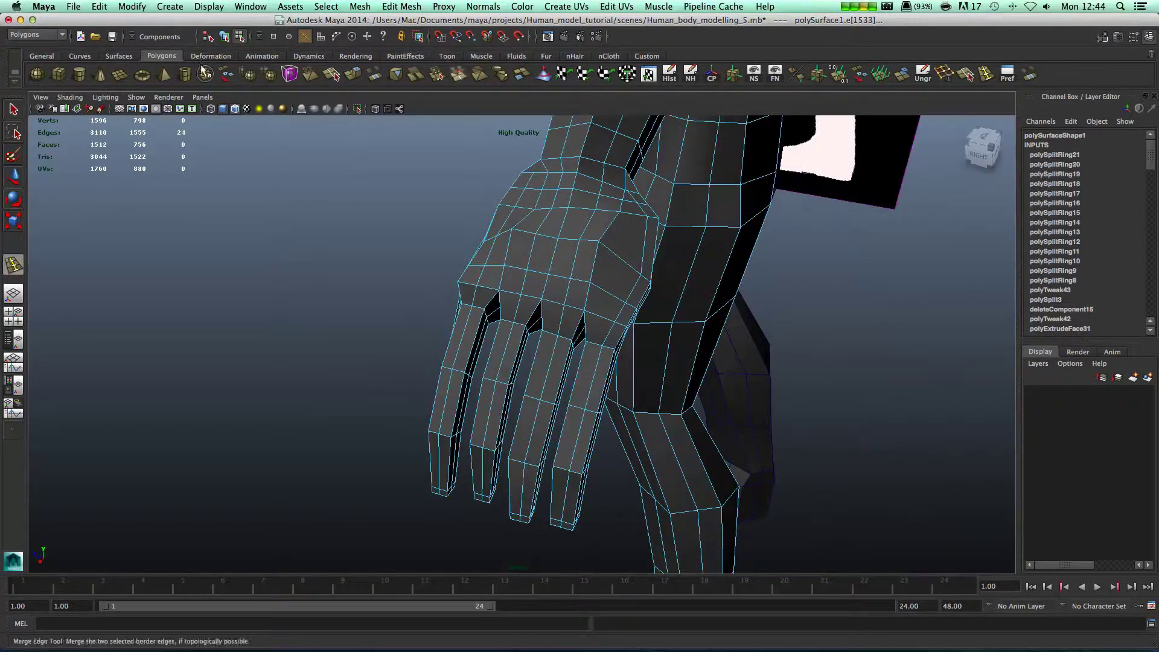
pyautogui.click(543, 73)
pyautogui.press('q')
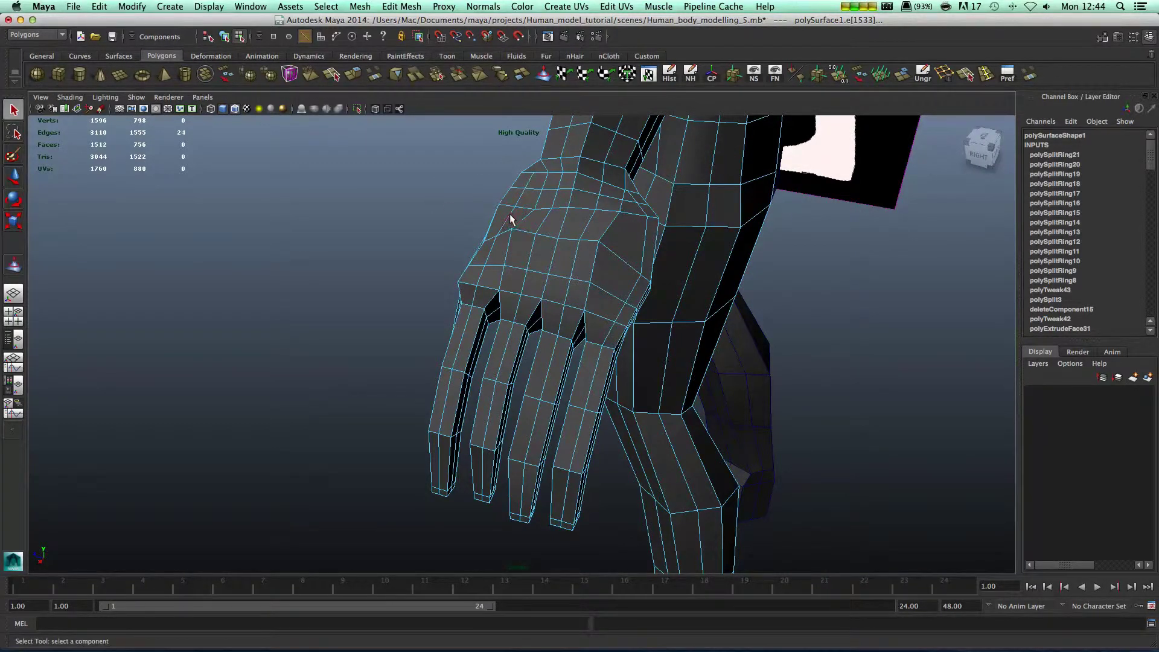
# Return to object mode, select the body mesh and even out the back of the hand with the Sculpt Geometry Tool
pyautogui.press('F8')
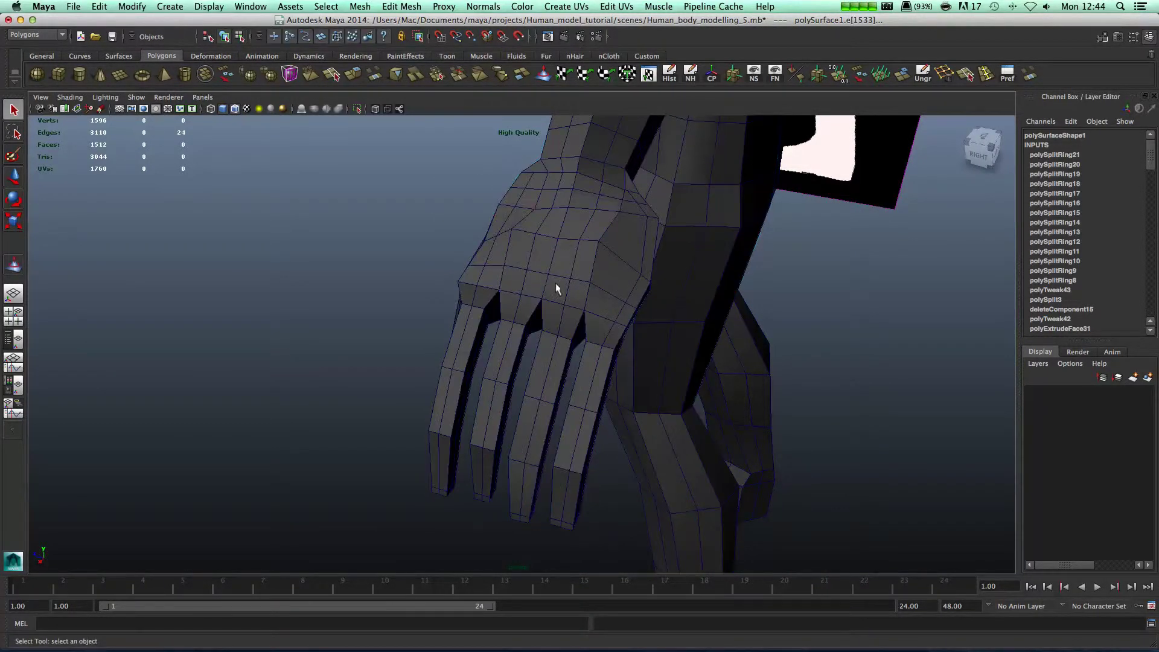
pyautogui.click(577, 270)
pyautogui.doubleClick(14, 263)
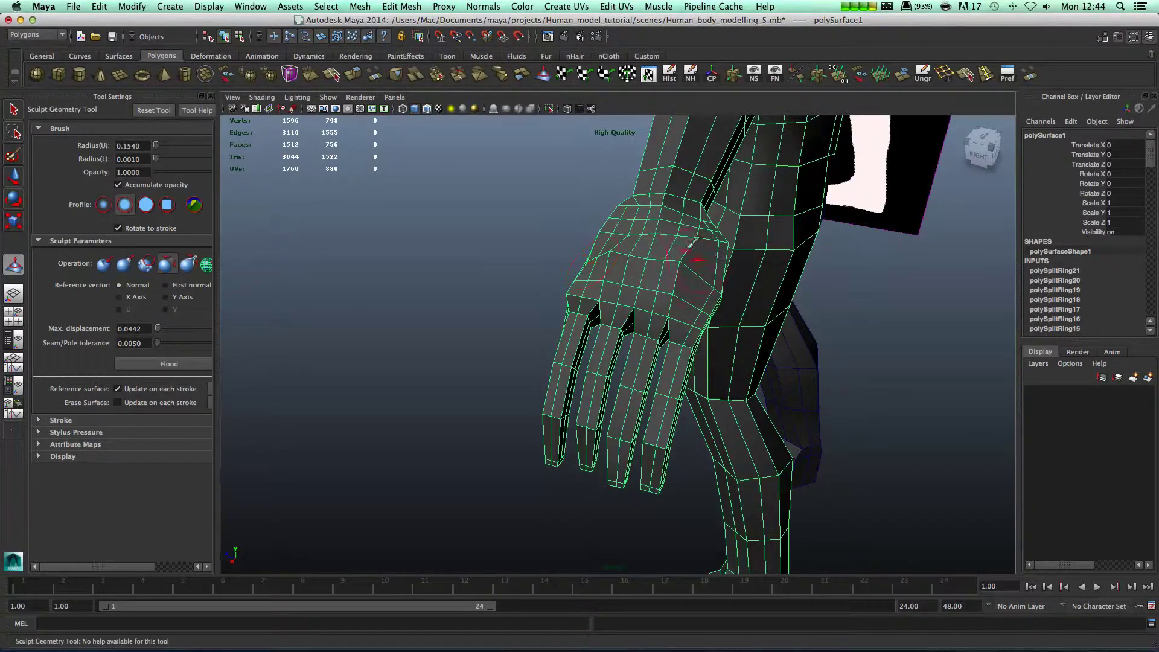
pyautogui.keyDown('alt'); pyautogui.moveTo(589, 267); pyautogui.dragTo(566, 309); pyautogui.keyUp('alt')
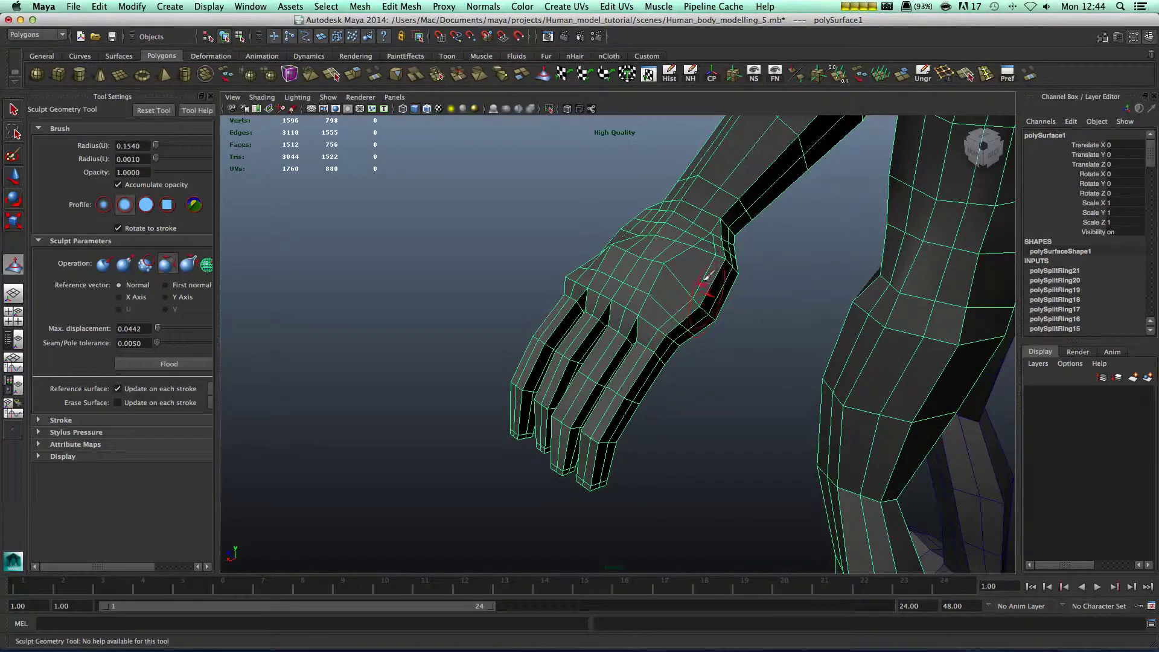
pyautogui.moveTo(706, 282)
pyautogui.mouseDown()
pyautogui.moveTo(694, 289)
pyautogui.moveTo(704, 304)
pyautogui.moveTo(667, 292)
pyautogui.moveTo(679, 230)
pyautogui.moveTo(737, 228)
pyautogui.moveTo(689, 222)
pyautogui.moveTo(738, 277)
pyautogui.moveTo(698, 296)
pyautogui.moveTo(645, 240)
pyautogui.moveTo(672, 302)
pyautogui.mouseUp()
pyautogui.keyDown('alt'); pyautogui.moveTo(773, 292); pyautogui.dragTo(634, 254); pyautogui.keyUp('alt')
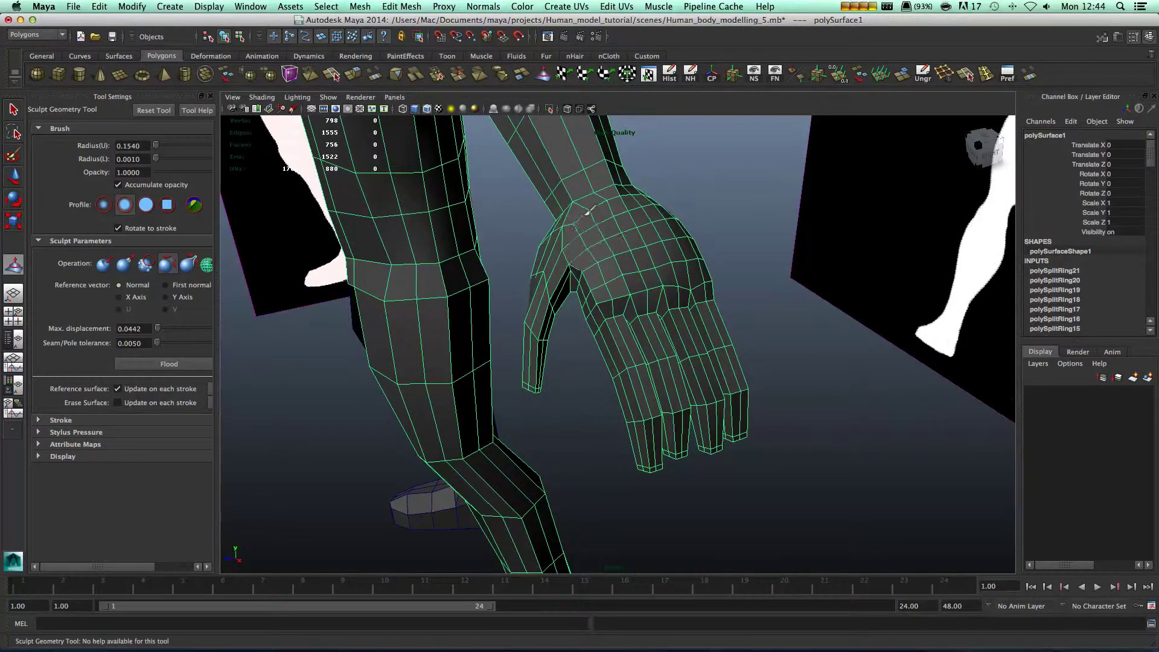
pyautogui.keyDown('alt'); pyautogui.moveTo(658, 214); pyautogui.dragTo(616, 258); pyautogui.keyUp('alt')
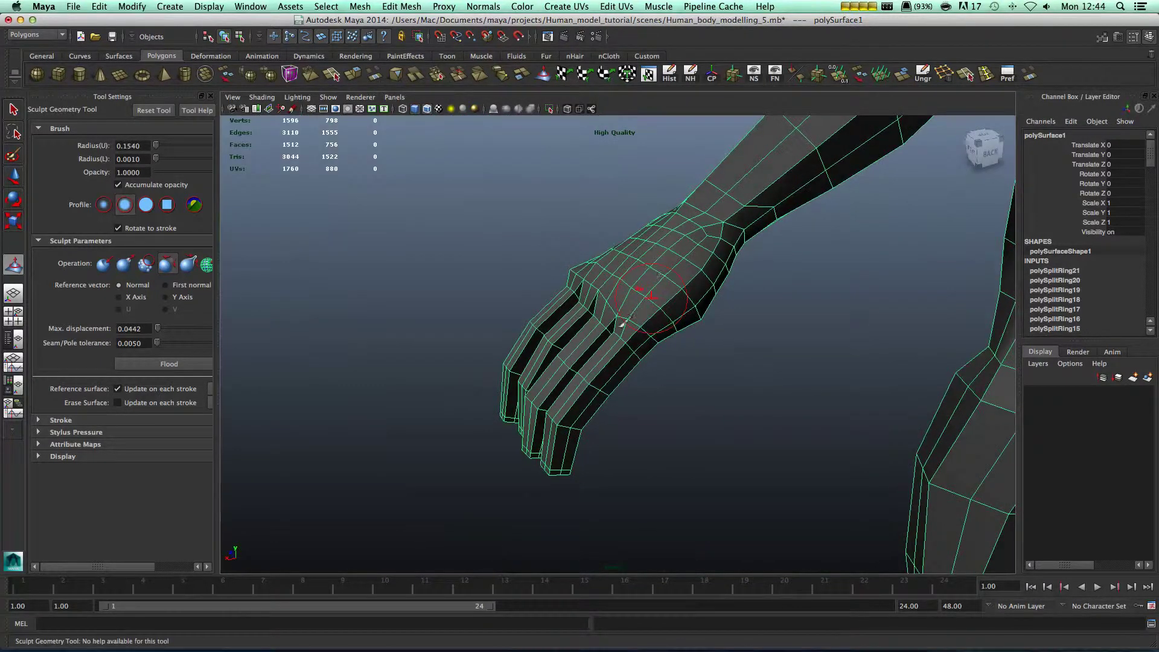
pyautogui.moveTo(635, 342)
pyautogui.mouseDown()
pyautogui.moveTo(605, 299)
pyautogui.moveTo(560, 326)
pyautogui.moveTo(611, 308)
pyautogui.mouseUp()
pyautogui.keyDown('alt'); pyautogui.moveTo(742, 310); pyautogui.dragTo(789, 310); pyautogui.keyUp('alt')
pyautogui.press('z')
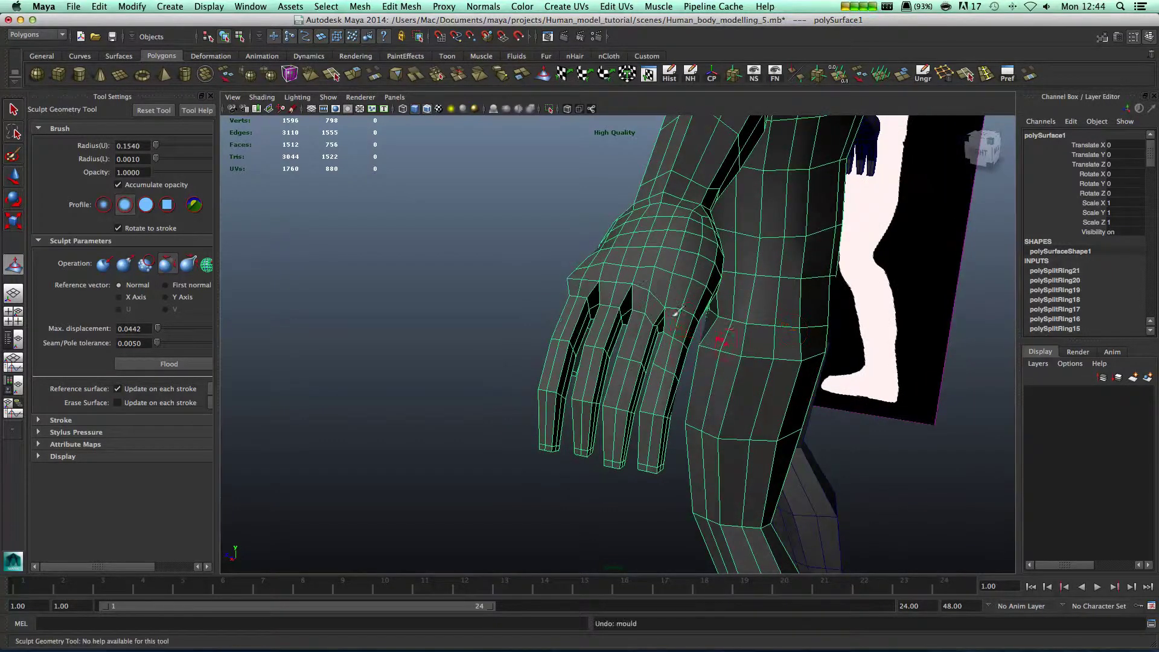
# Even out the mesh over the knuckles, palm, thumb base and back of the hand with Sculpt Geometry strokes
pyautogui.moveTo(620, 280)
pyautogui.mouseDown()
pyautogui.moveTo(656, 278)
pyautogui.moveTo(587, 276)
pyautogui.moveTo(720, 277)
pyautogui.moveTo(541, 264)
pyautogui.moveTo(531, 299)
pyautogui.moveTo(542, 312)
pyautogui.moveTo(560, 252)
pyautogui.moveTo(590, 320)
pyautogui.moveTo(574, 328)
pyautogui.moveTo(590, 375)
pyautogui.mouseUp()
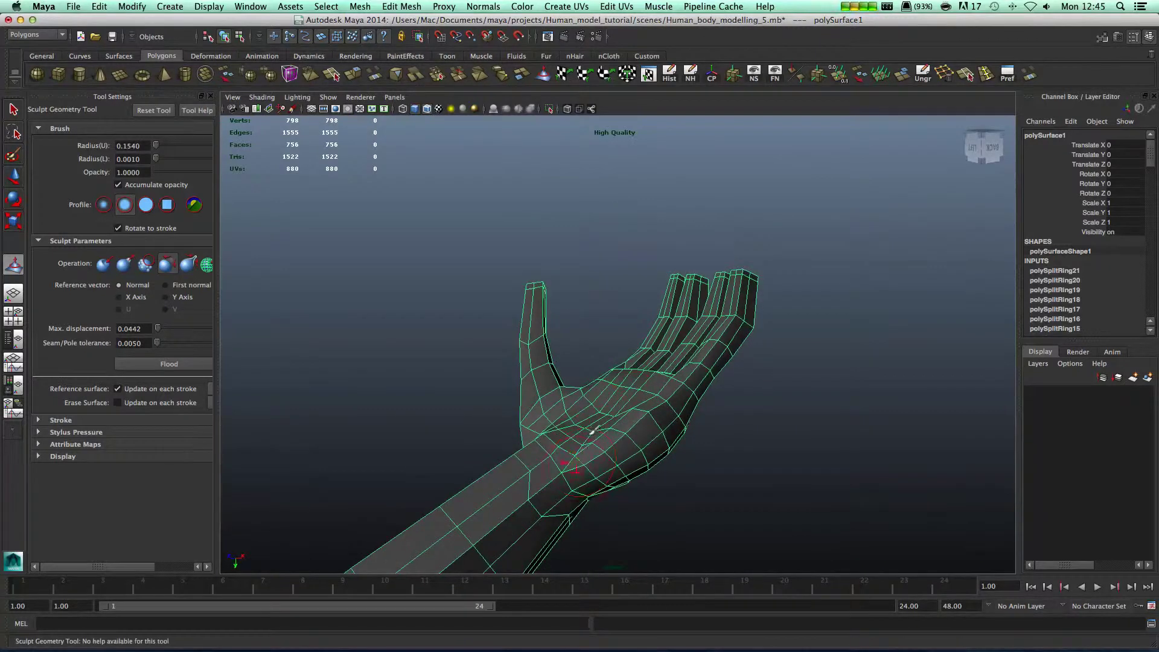
pyautogui.keyDown('alt'); pyautogui.moveTo(572, 418); pyautogui.dragTo(664, 392); pyautogui.keyUp('alt')
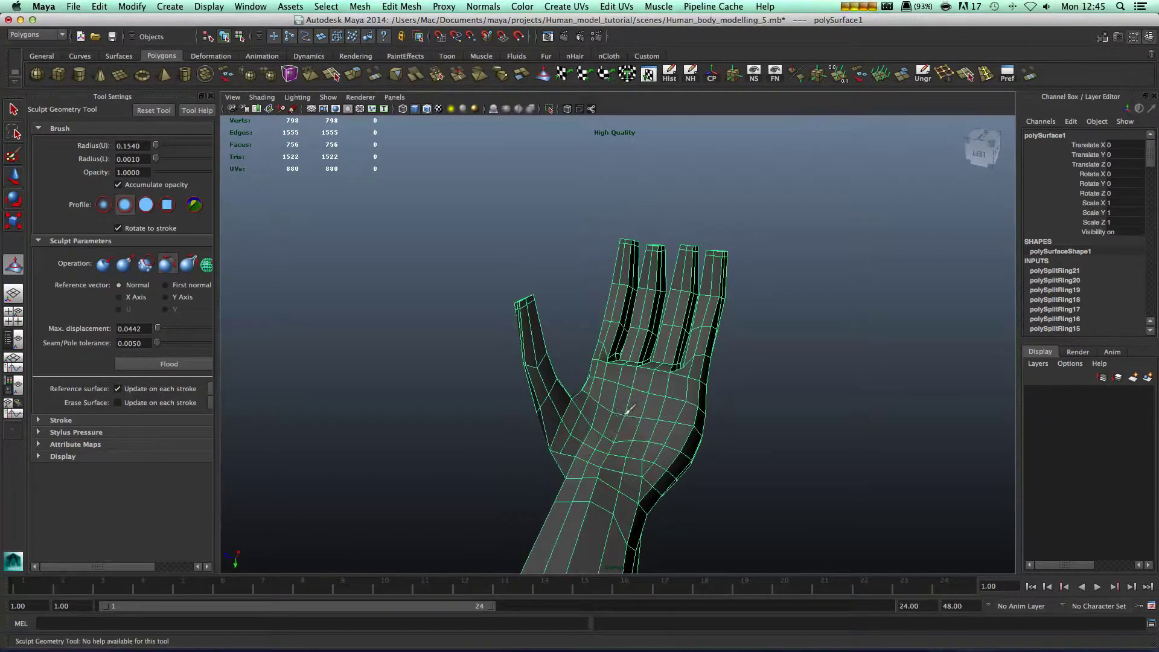
pyautogui.moveTo(536, 368)
pyautogui.mouseDown()
pyautogui.moveTo(543, 357)
pyautogui.moveTo(585, 367)
pyautogui.moveTo(697, 330)
pyautogui.mouseUp()
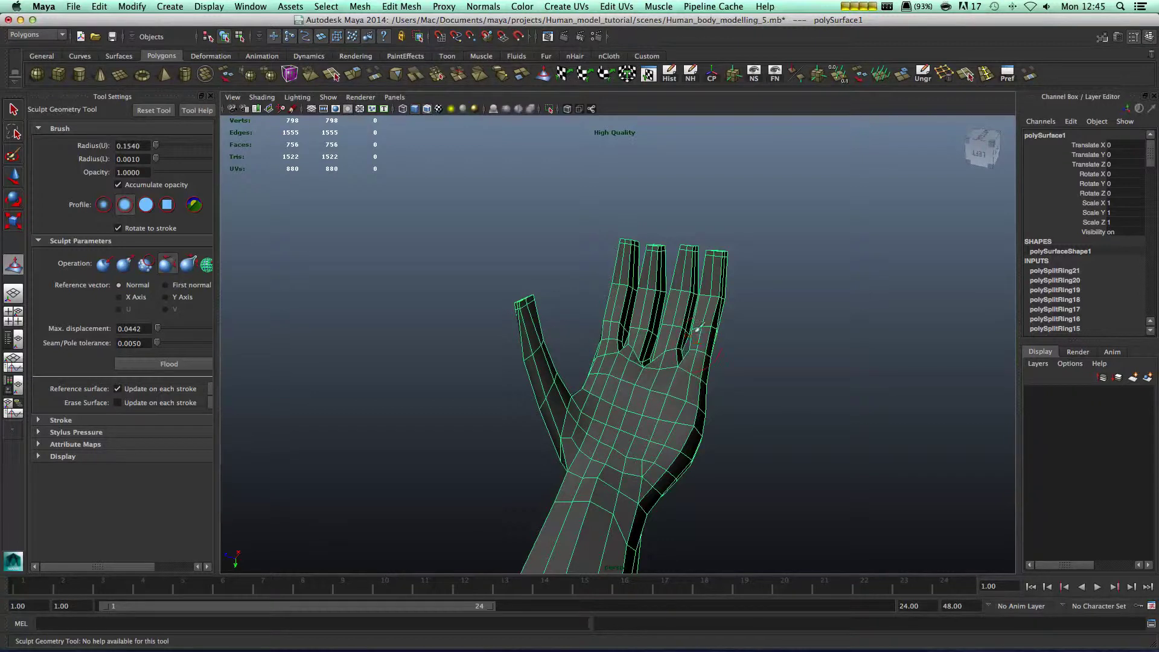
pyautogui.moveTo(624, 309)
pyautogui.mouseDown()
pyautogui.moveTo(609, 440)
pyautogui.moveTo(596, 421)
pyautogui.moveTo(652, 416)
pyautogui.mouseUp()
pyautogui.moveTo(665, 456)
pyautogui.keyDown('alt'); pyautogui.mouseDown()
pyautogui.moveTo(690, 496)
pyautogui.moveTo(693, 352)
pyautogui.moveTo(585, 422)
pyautogui.moveTo(680, 441)
pyautogui.mouseUp(); pyautogui.keyUp('alt')
pyautogui.moveTo(695, 288)
pyautogui.mouseDown()
pyautogui.moveTo(708, 247)
pyautogui.moveTo(702, 234)
pyautogui.moveTo(673, 237)
pyautogui.mouseUp()
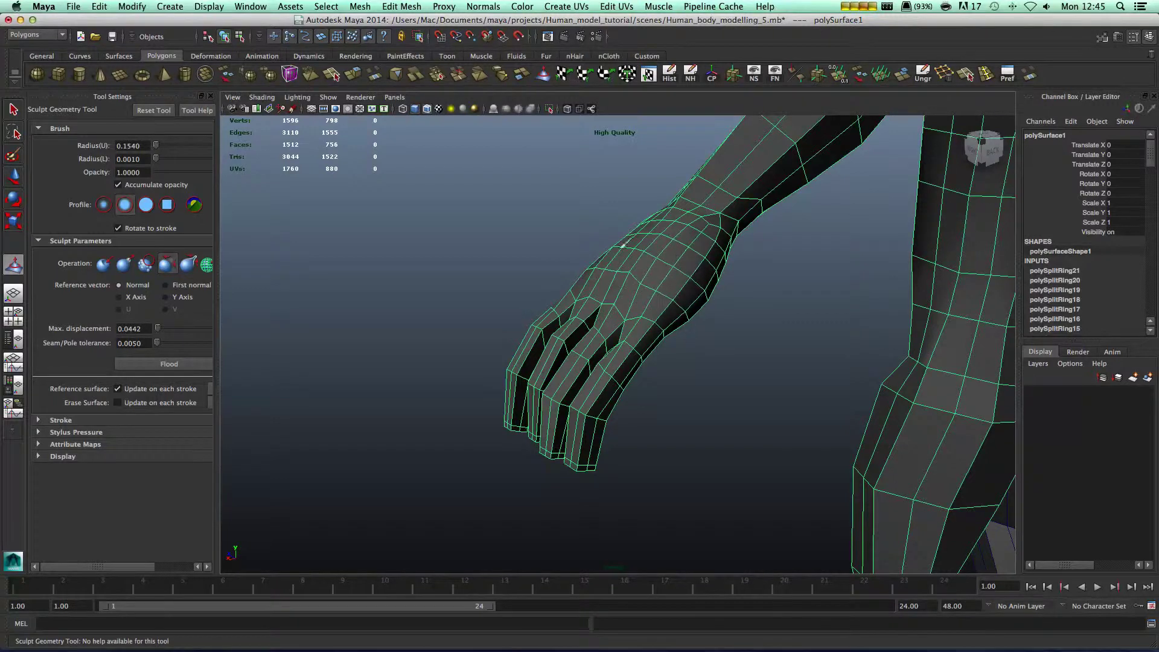
# Even out the lower segments of the four fingers with Sculpt Geometry strokes along each finger
pyautogui.moveTo(602, 254)
pyautogui.keyDown('alt'); pyautogui.mouseDown()
pyautogui.moveTo(619, 232)
pyautogui.moveTo(579, 241)
pyautogui.moveTo(543, 283)
pyautogui.moveTo(532, 326)
pyautogui.mouseUp(); pyautogui.keyUp('alt')
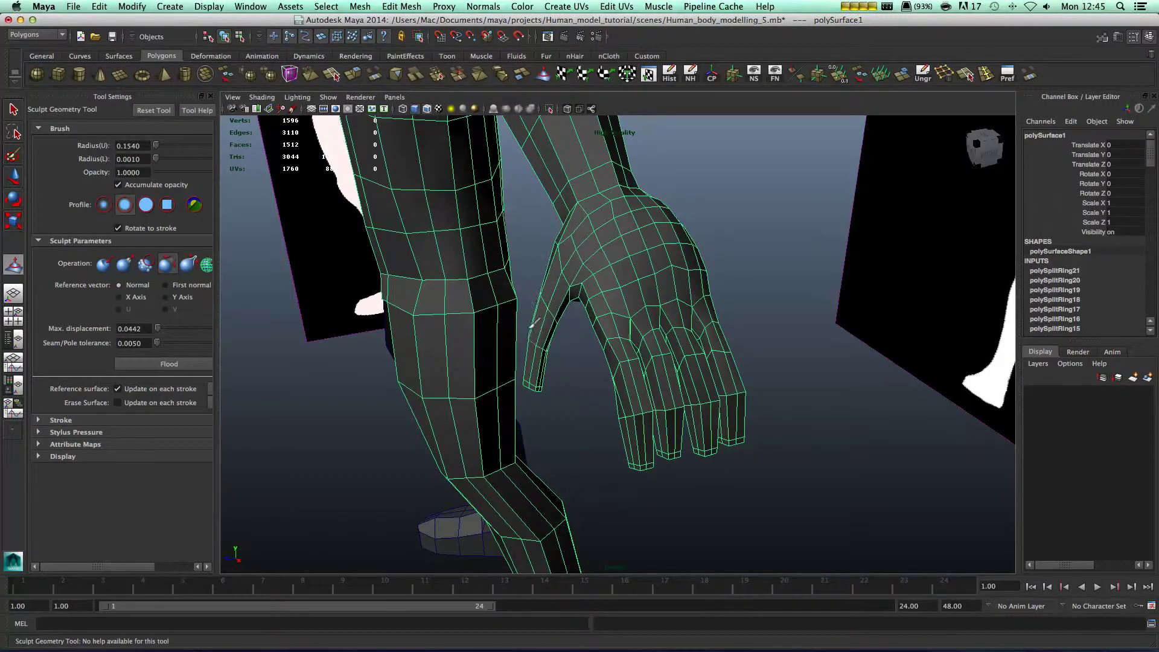
pyautogui.moveTo(614, 324)
pyautogui.mouseDown()
pyautogui.moveTo(641, 368)
pyautogui.moveTo(632, 362)
pyautogui.moveTo(634, 381)
pyautogui.mouseUp()
pyautogui.keyDown('alt'); pyautogui.moveTo(675, 336); pyautogui.dragTo(619, 329); pyautogui.keyUp('alt')
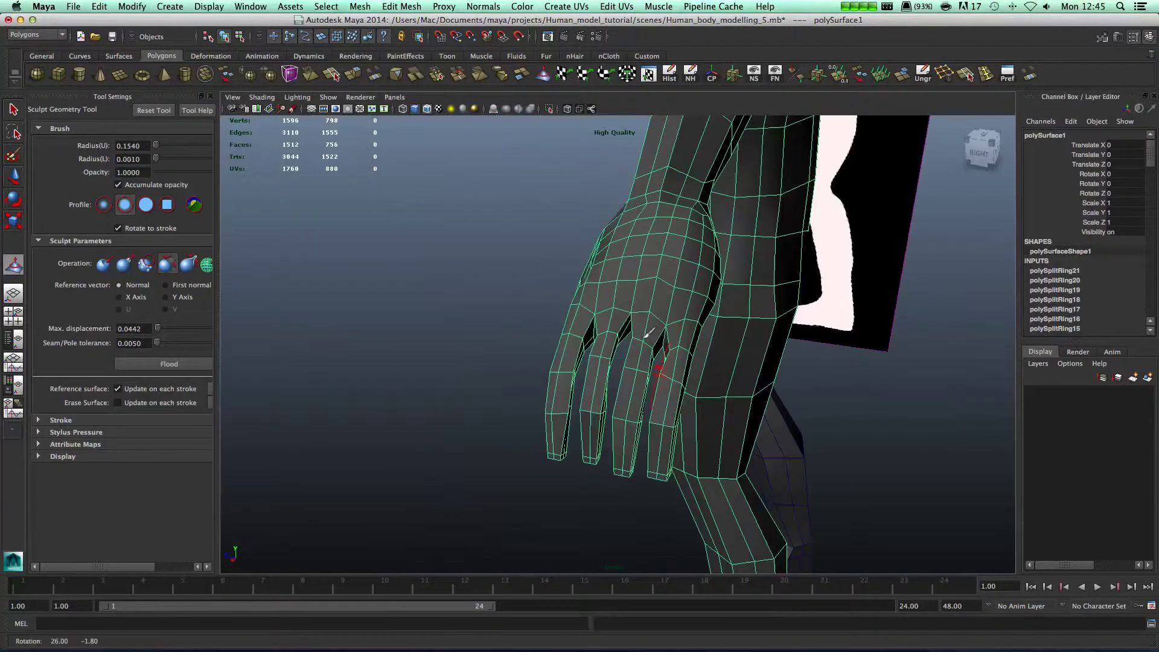
pyautogui.moveTo(563, 366); pyautogui.dragTo(570, 385)
pyautogui.moveTo(640, 354); pyautogui.dragTo(625, 416)
pyautogui.moveTo(677, 366); pyautogui.dragTo(669, 403)
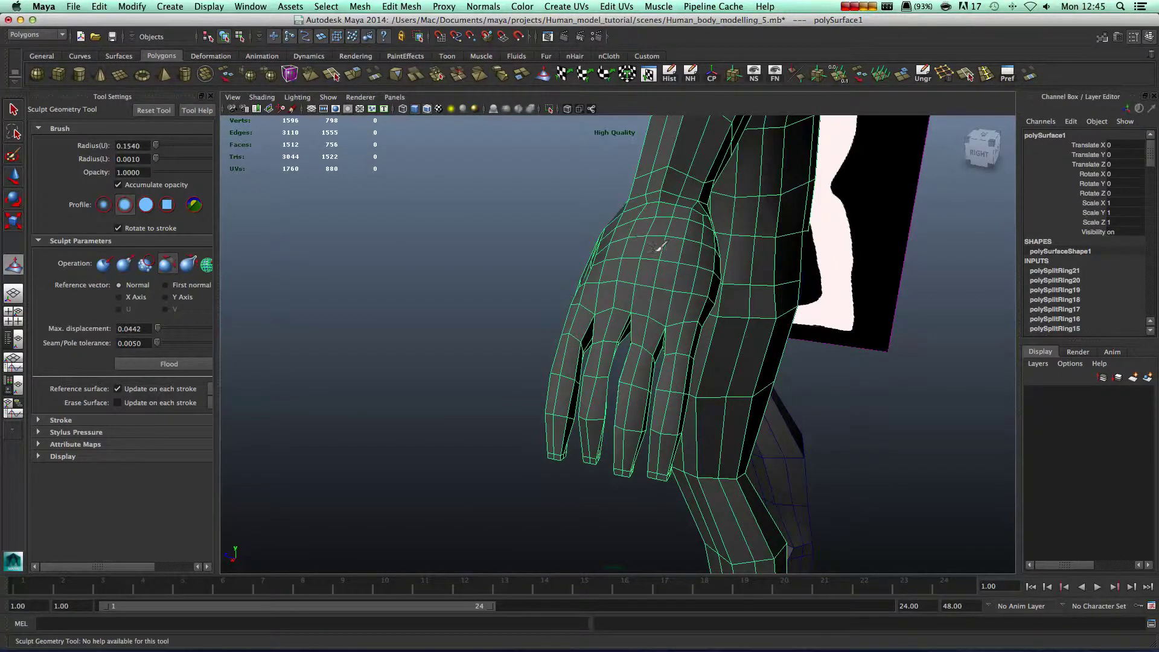
# Leave sculpting for the Move Tool, close the tool settings and examine the hand's shape from several sides
pyautogui.keyDown('alt'); pyautogui.moveTo(603, 241); pyautogui.dragTo(541, 221); pyautogui.keyUp('alt')
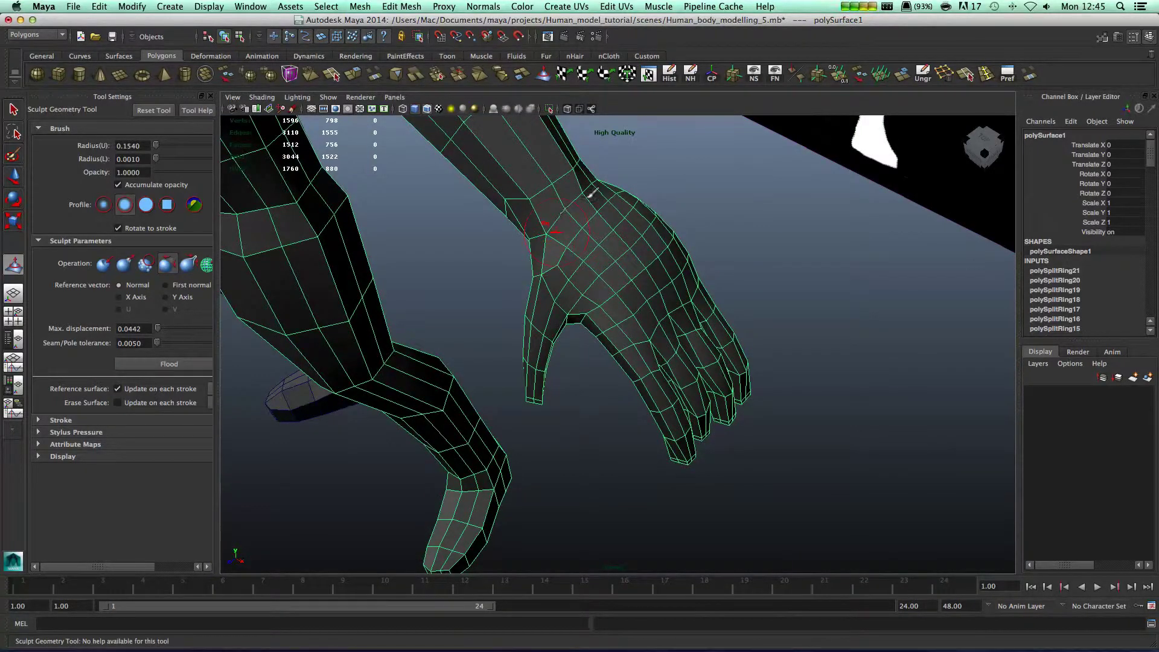
pyautogui.keyDown('alt'); pyautogui.moveTo(703, 132); pyautogui.dragTo(611, 251); pyautogui.keyUp('alt')
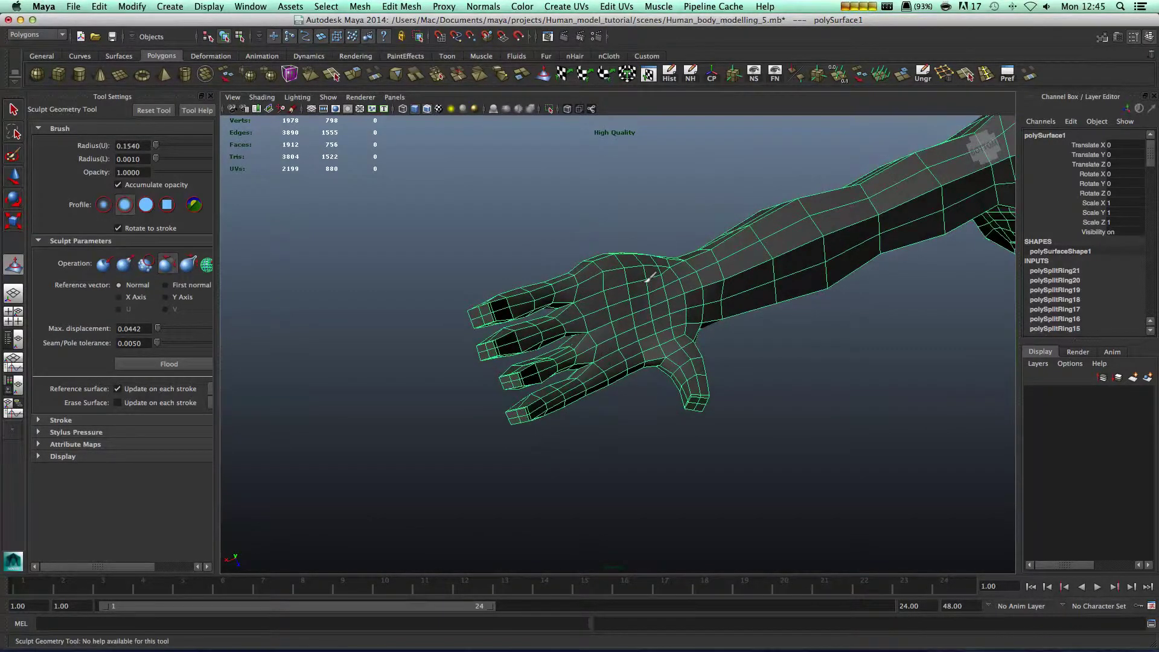
pyautogui.moveTo(618, 305)
pyautogui.keyDown('alt'); pyautogui.mouseDown()
pyautogui.moveTo(597, 139)
pyautogui.moveTo(708, 314)
pyautogui.moveTo(724, 280)
pyautogui.moveTo(730, 310)
pyautogui.moveTo(601, 393)
pyautogui.moveTo(768, 395)
pyautogui.mouseUp(); pyautogui.keyUp('alt')
pyautogui.press('w')
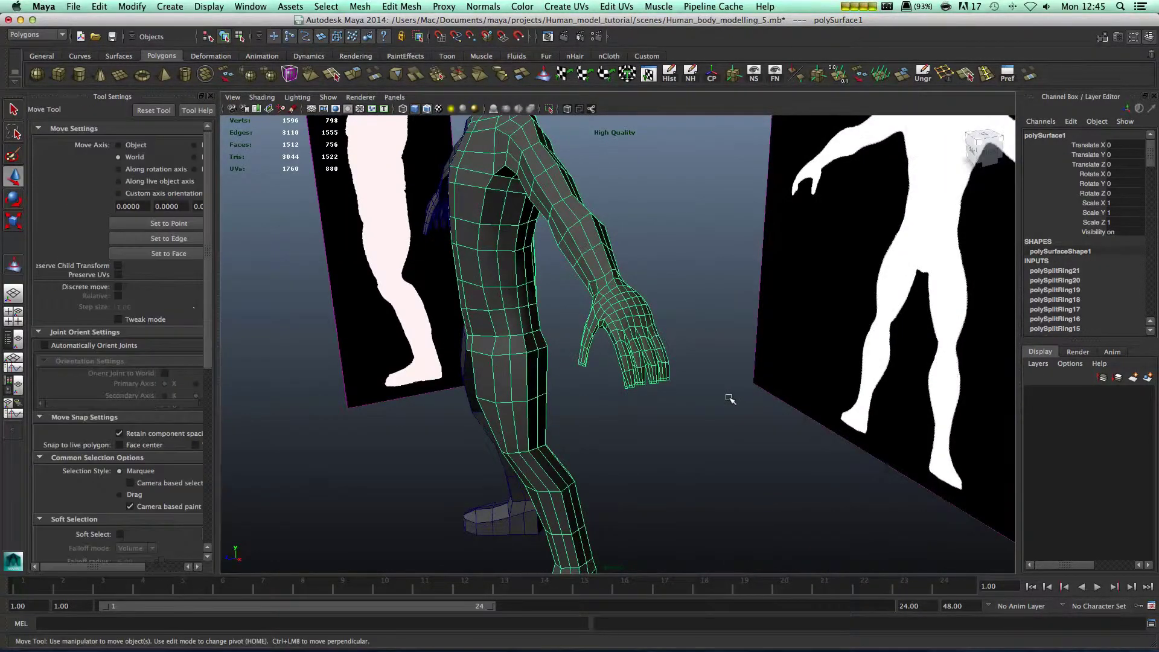
pyautogui.scroll(2, 618, 344)
pyautogui.scroll(2, 618, 344)
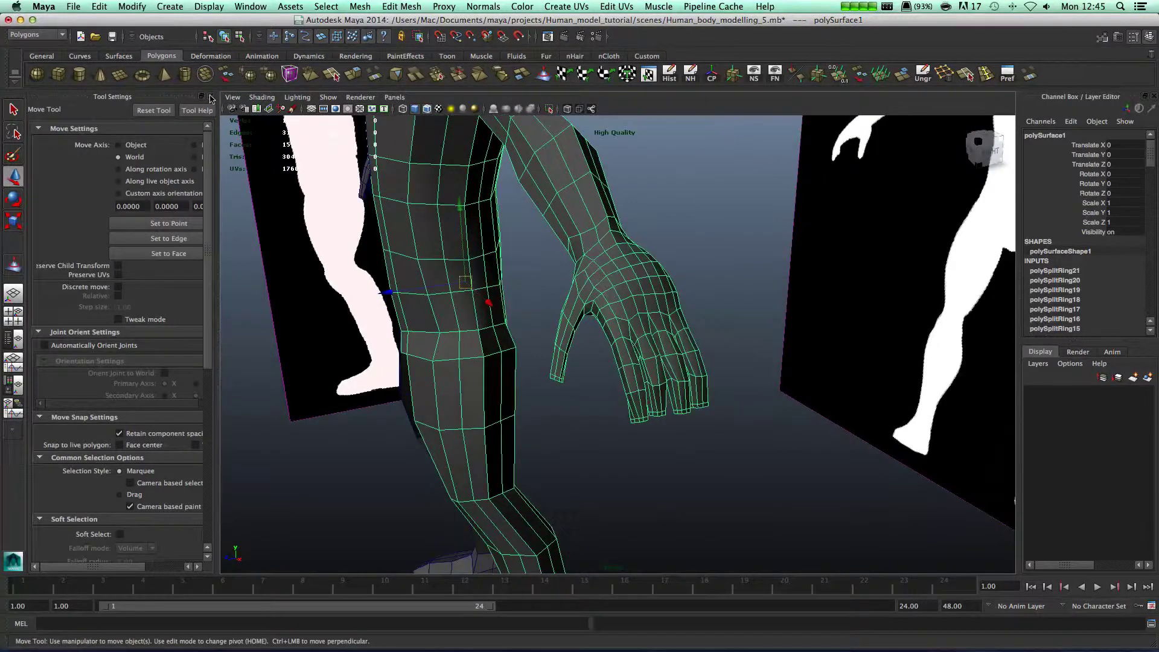
pyautogui.scroll(3, 582, 375)
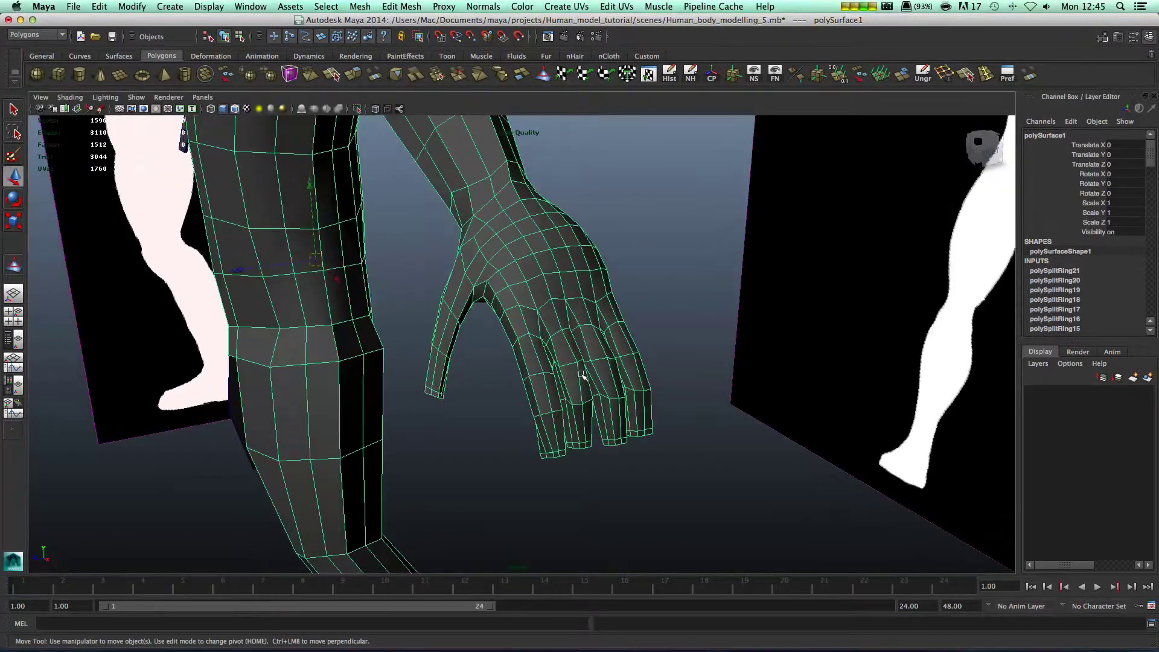
pyautogui.keyDown('alt'); pyautogui.moveTo(610, 320); pyautogui.dragTo(529, 249); pyautogui.keyUp('alt')
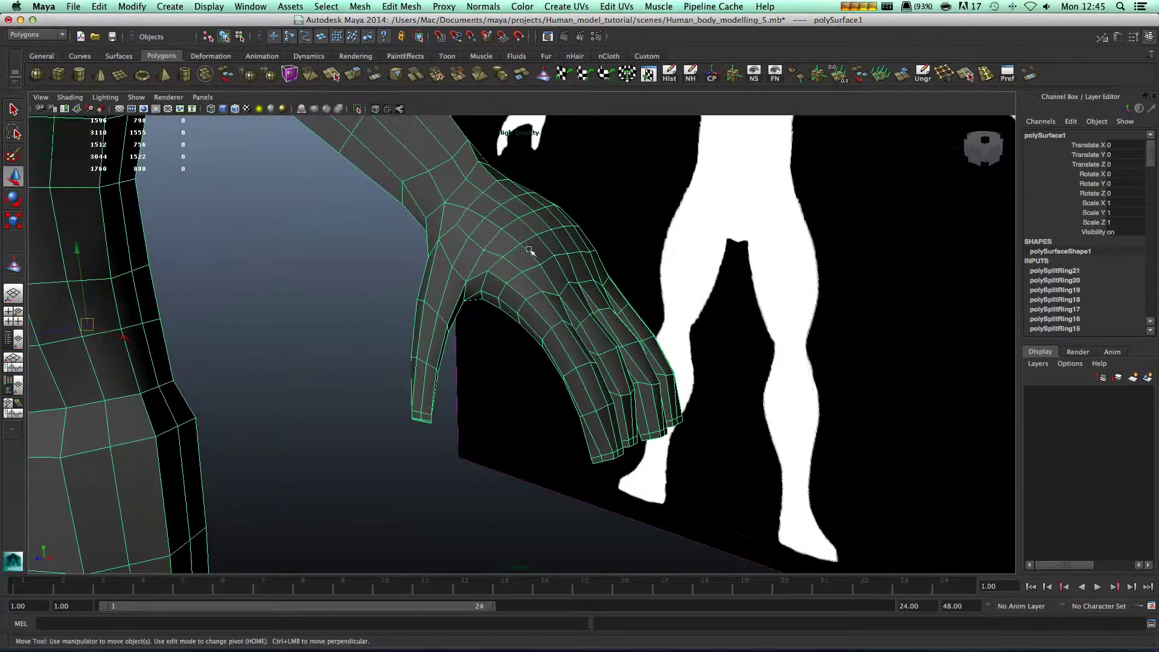
# Select the end faces of the index fingertip in face mode and scale them down uniformly
pyautogui.keyDown('alt'); pyautogui.moveTo(422, 349); pyautogui.dragTo(504, 347); pyautogui.keyUp('alt')
pyautogui.keyDown('alt'); pyautogui.moveTo(505, 347); pyautogui.dragTo(507, 375, button='right'); pyautogui.keyUp('alt')
pyautogui.keyDown('alt'); pyautogui.moveTo(507, 374); pyautogui.dragTo(509, 337, button='middle'); pyautogui.keyUp('alt')
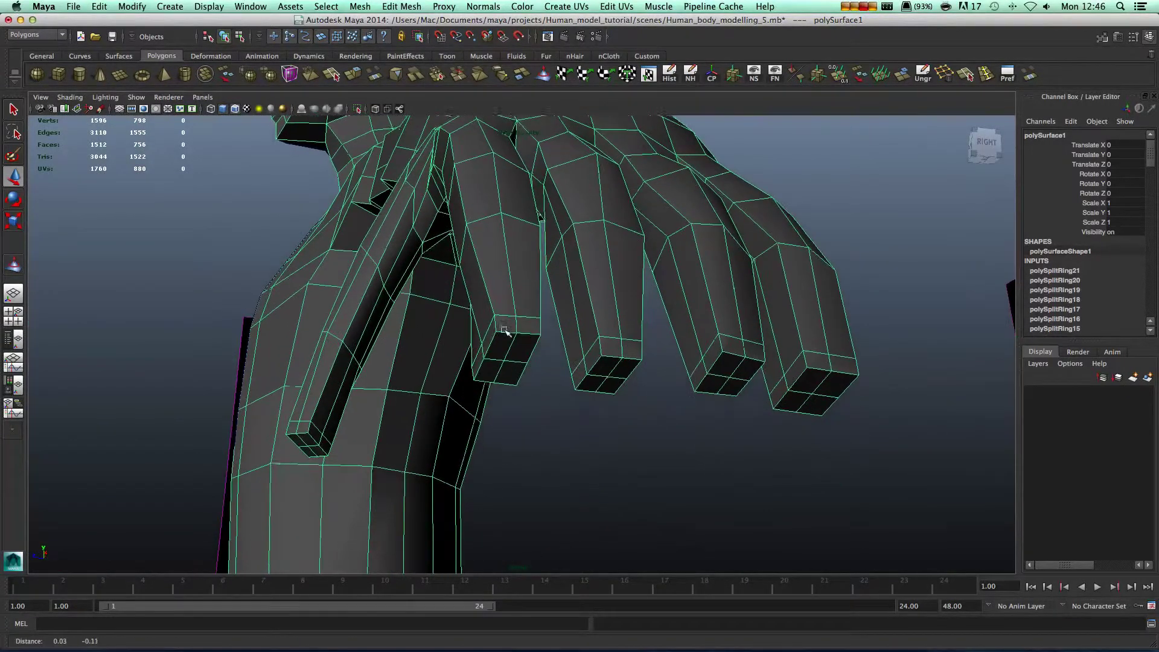
pyautogui.moveTo(508, 341); pyautogui.dragTo(500, 363, button='right')
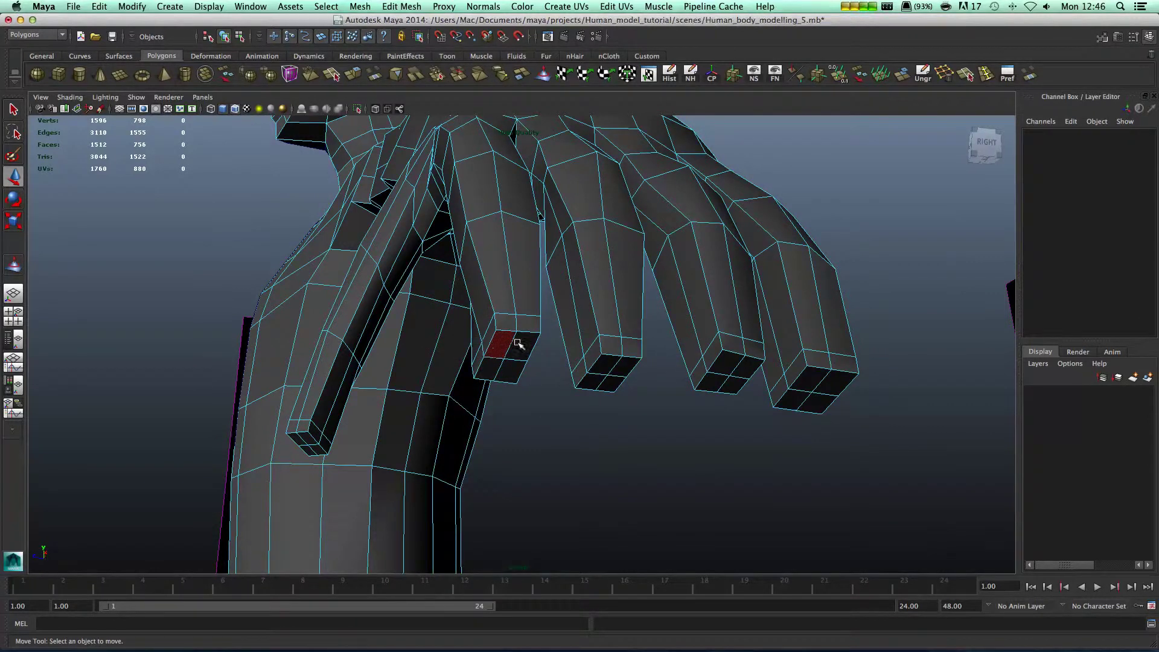
pyautogui.click(508, 343)
pyautogui.keyDown('shift'); pyautogui.click(521, 344); pyautogui.keyUp('shift')
pyautogui.keyDown('shift'); pyautogui.click(491, 367); pyautogui.keyUp('shift')
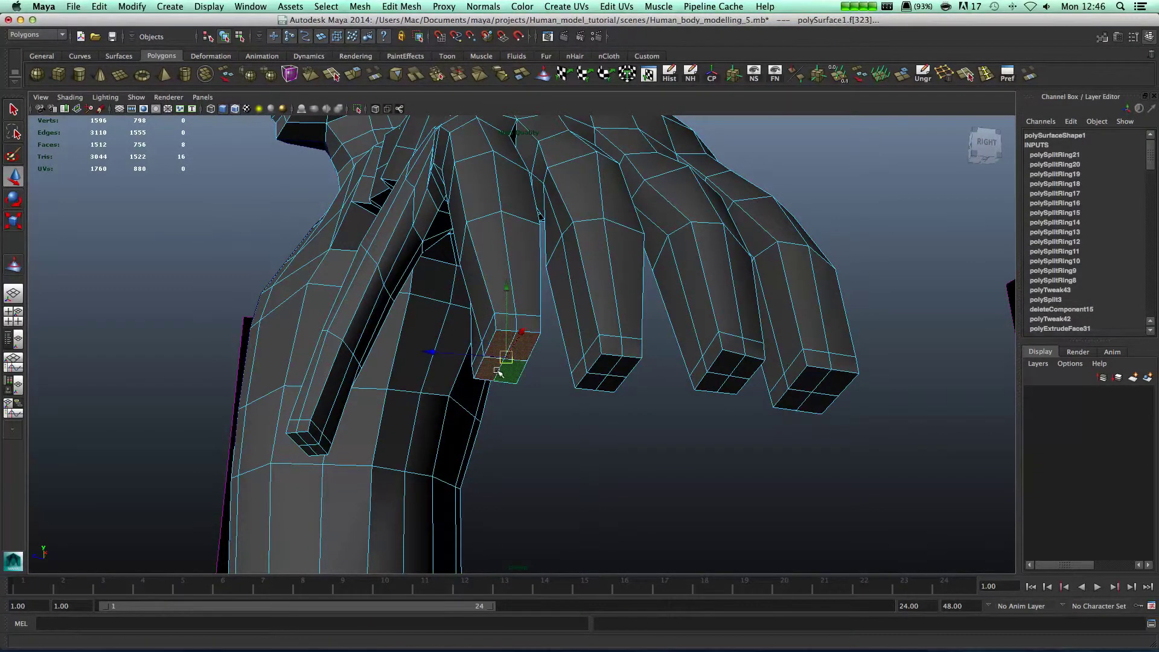
pyautogui.press('r')
pyautogui.moveTo(507, 356); pyautogui.dragTo(609, 363)
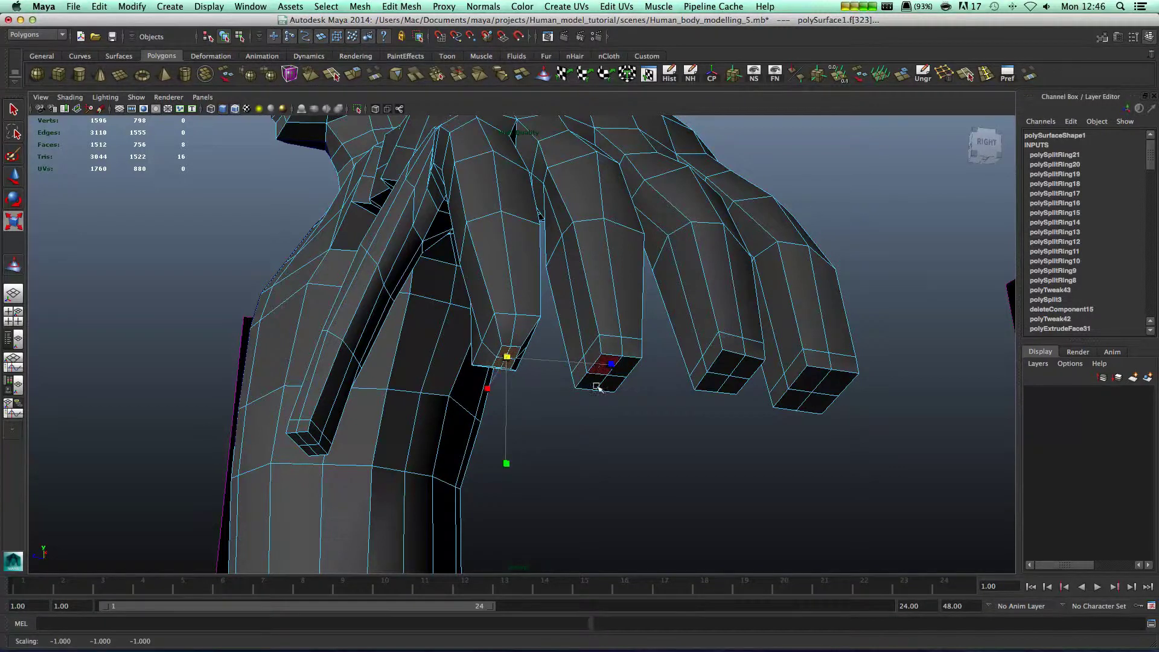
# Select the four end faces of the middle fingertip, scale them down uniformly and check the smooth mesh preview
pyautogui.click(596, 376)
pyautogui.click(594, 380)
pyautogui.keyDown('shift'); pyautogui.click(611, 380); pyautogui.keyUp('shift')
pyautogui.keyDown('shift'); pyautogui.click(621, 365); pyautogui.keyUp('shift')
pyautogui.keyDown('shift'); pyautogui.click(603, 362); pyautogui.keyUp('shift')
pyautogui.press('e')
pyautogui.press('r')
pyautogui.moveTo(602, 366); pyautogui.dragTo(600, 378)
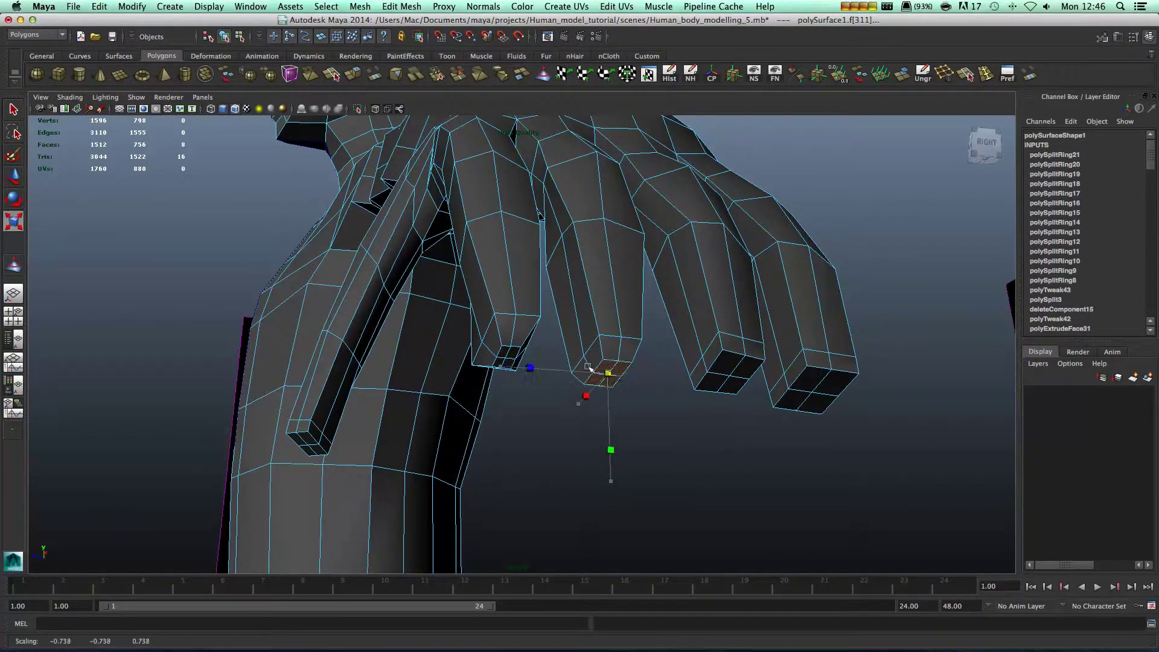
pyautogui.press('3')
pyautogui.press('1')
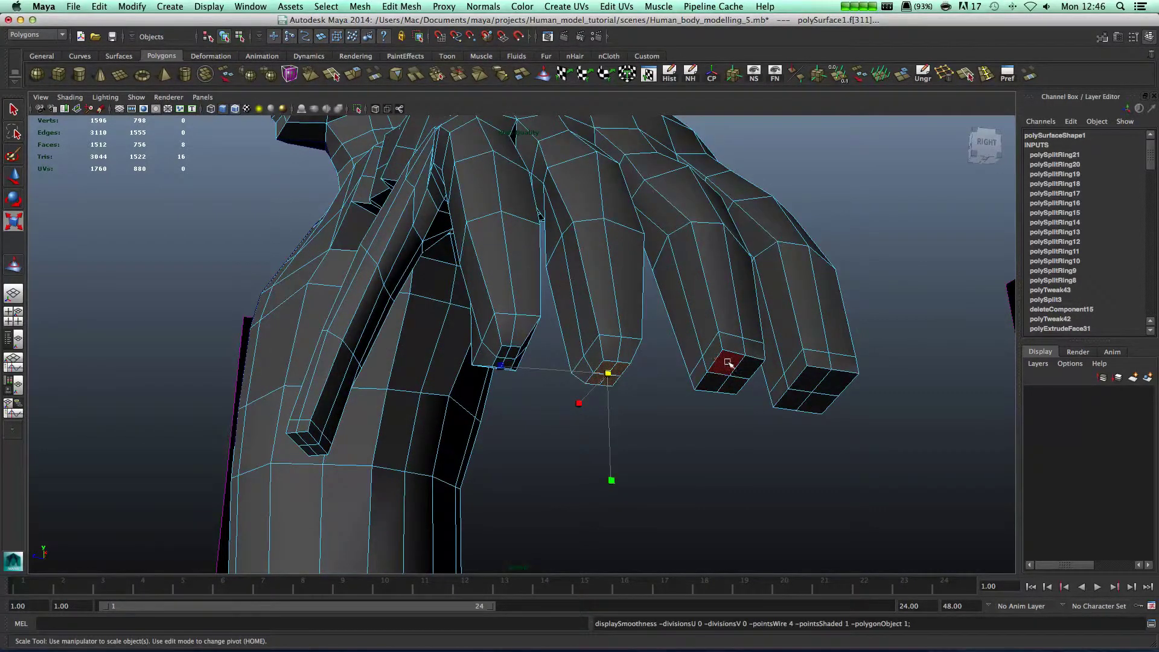
# Select the four end faces of the ring fingertip and scale them down uniformly
pyautogui.click(728, 362)
pyautogui.click(744, 367)
pyautogui.keyDown('shift'); pyautogui.click(713, 382); pyautogui.keyUp('shift')
pyautogui.keyDown('shift'); pyautogui.click(719, 385); pyautogui.keyUp('shift')
pyautogui.keyDown('shift'); pyautogui.click(726, 370); pyautogui.keyUp('shift')
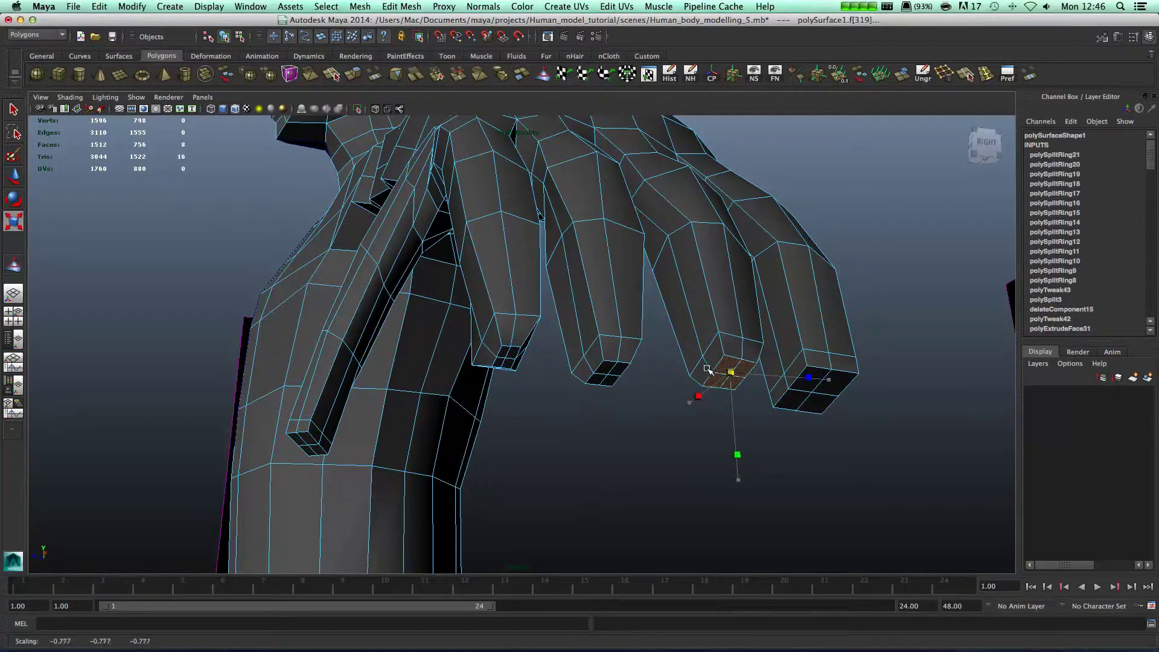
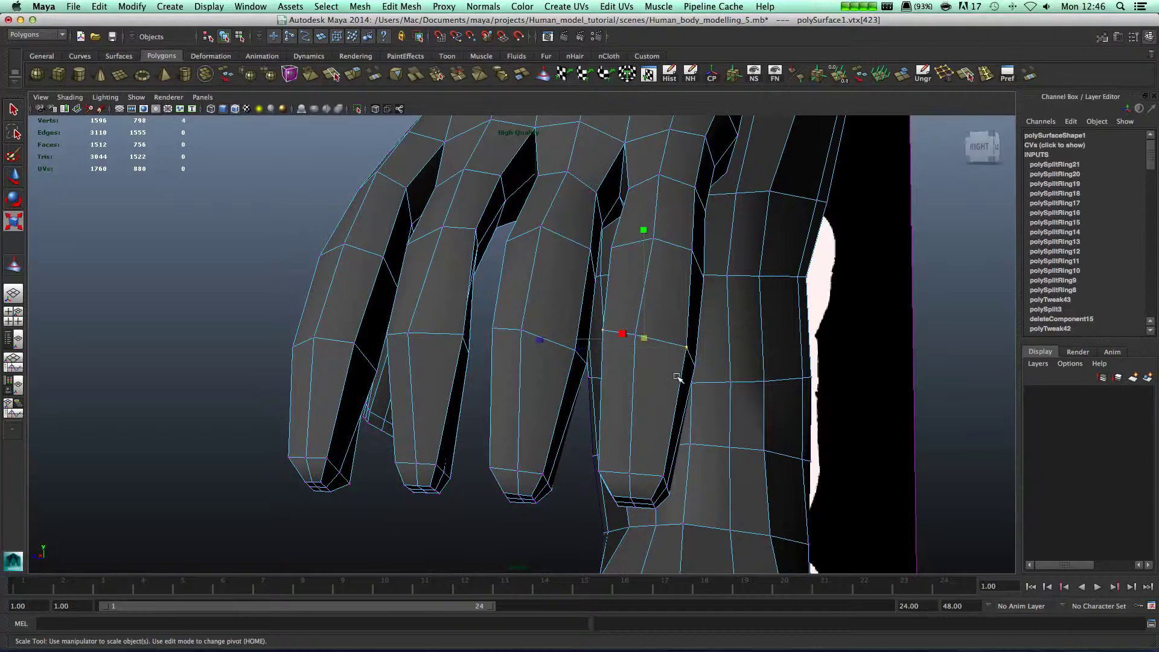
# Select the vertices around the little finger's outermost joint and scale them inward to slim the finger
pyautogui.keyDown('alt'); pyautogui.moveTo(668, 336); pyautogui.dragTo(779, 240); pyautogui.keyUp('alt')
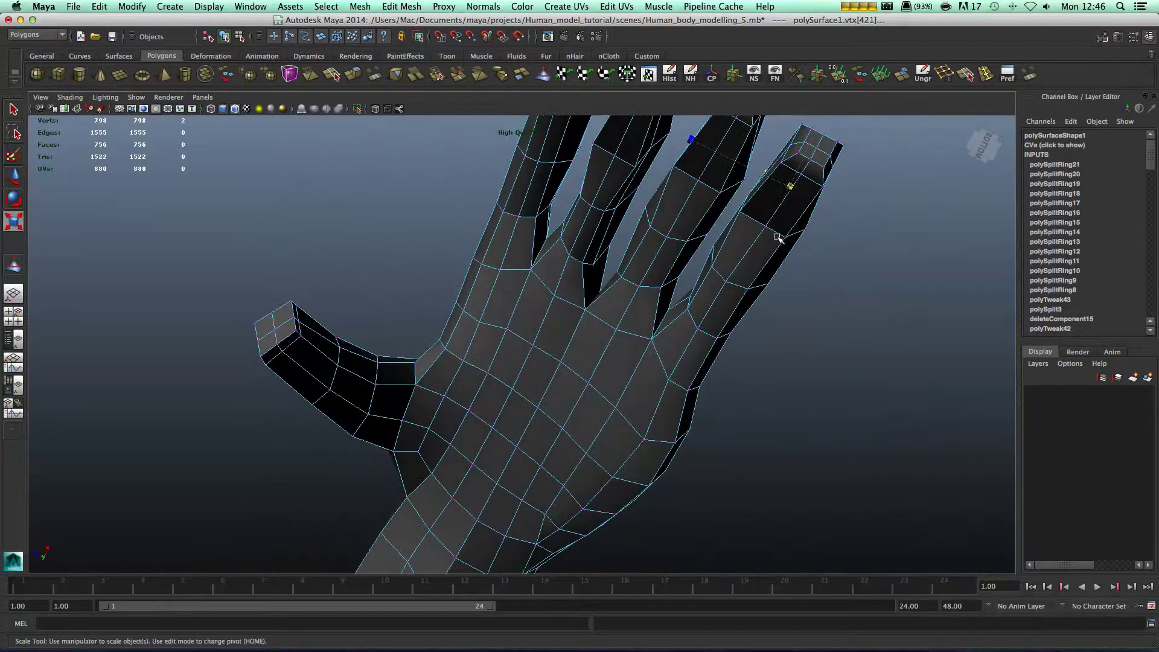
pyautogui.keyDown('shift'); pyautogui.click(731, 206); pyautogui.keyUp('shift')
pyautogui.keyDown('shift'); pyautogui.click(739, 260); pyautogui.keyUp('shift')
pyautogui.moveTo(740, 385)
pyautogui.keyDown('alt'); pyautogui.mouseDown()
pyautogui.moveTo(701, 434)
pyautogui.moveTo(773, 447)
pyautogui.moveTo(730, 385)
pyautogui.mouseUp(); pyautogui.keyUp('alt')
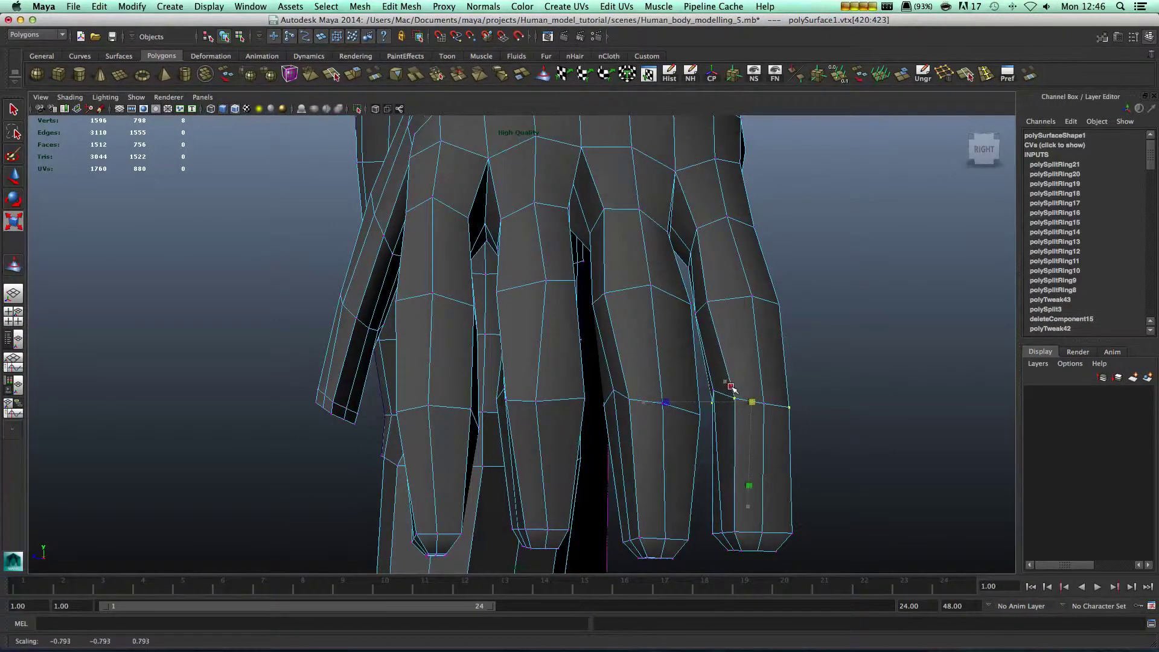
pyautogui.keyDown('alt'); pyautogui.moveTo(764, 426); pyautogui.dragTo(758, 422); pyautogui.keyUp('alt')
pyautogui.moveTo(612, 419); pyautogui.dragTo(663, 428)
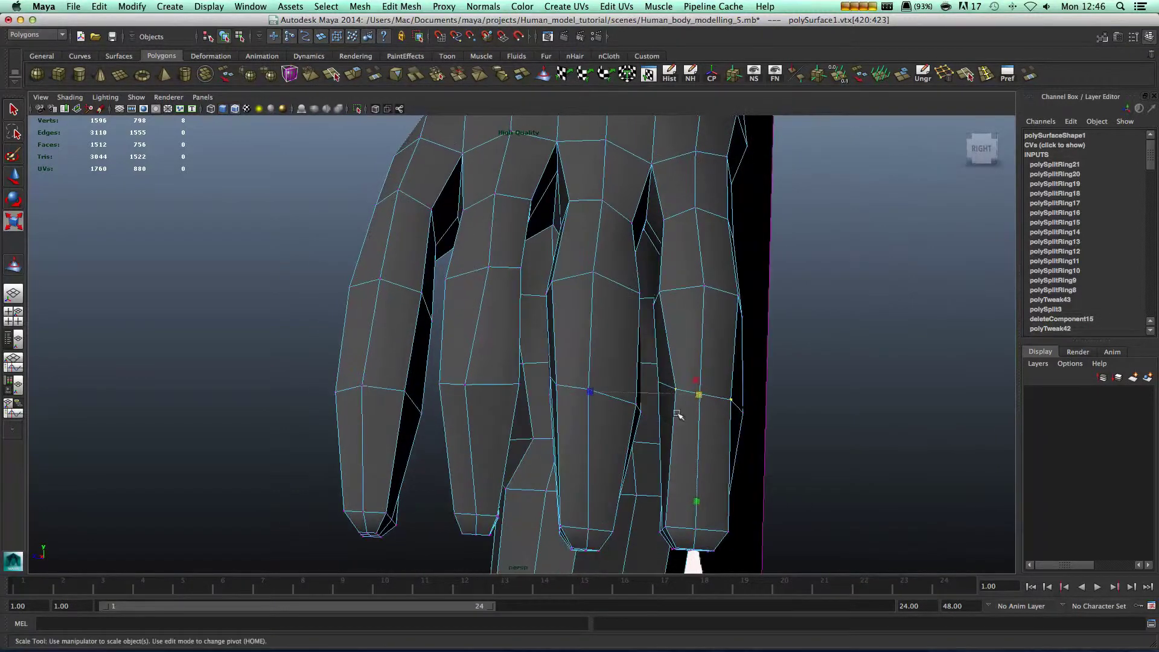
# Adjust the little finger's middle joint by moving its outer side vertex inward with the Move Tool
pyautogui.click(657, 293)
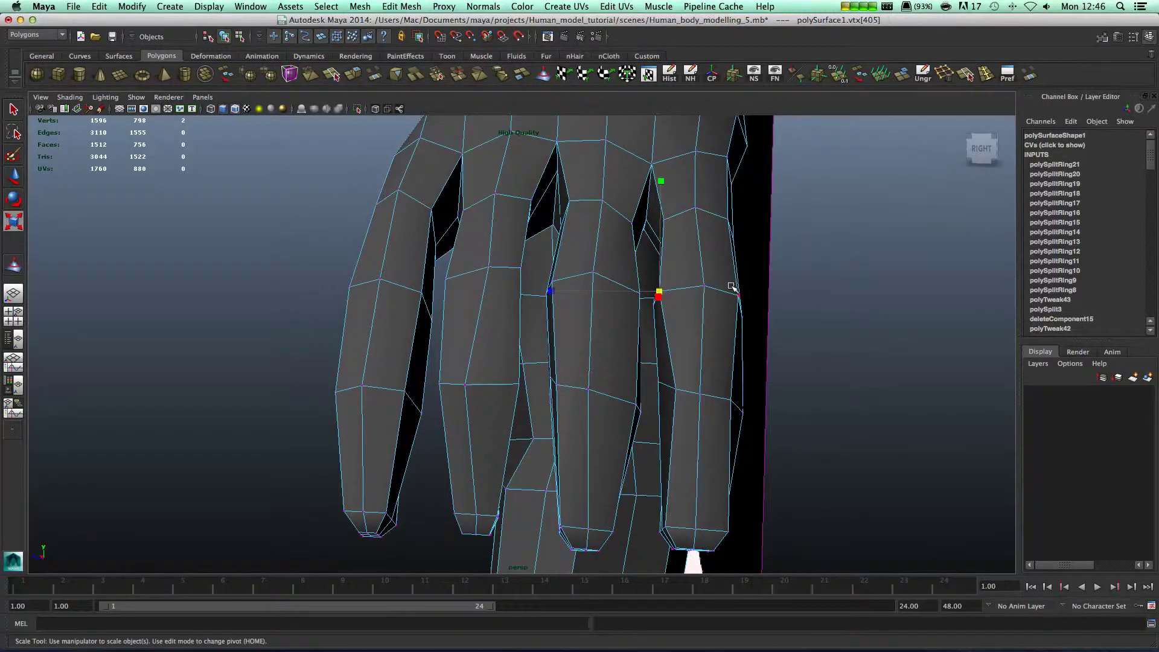
pyautogui.moveTo(726, 309)
pyautogui.keyDown('alt'); pyautogui.mouseDown()
pyautogui.moveTo(606, 293)
pyautogui.moveTo(582, 267)
pyautogui.moveTo(764, 293)
pyautogui.moveTo(737, 294)
pyautogui.mouseUp(); pyautogui.keyUp('alt')
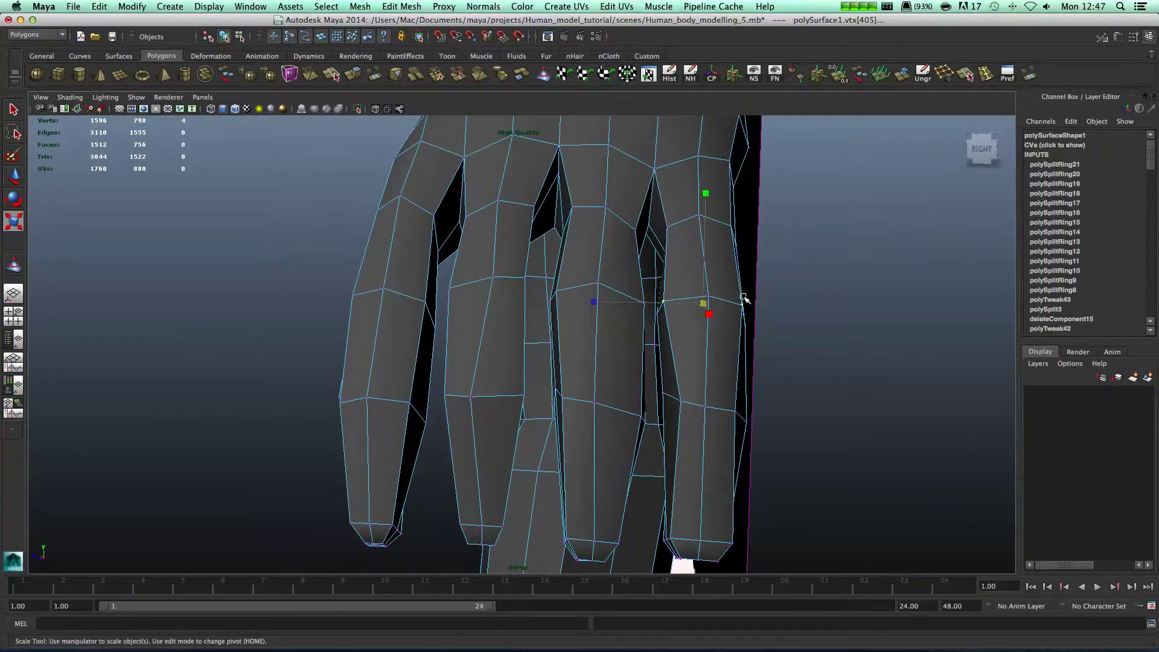
pyautogui.press('w')
pyautogui.click(742, 303)
pyautogui.moveTo(732, 296); pyautogui.dragTo(722, 293, button='middle')
pyautogui.click(853, 306)
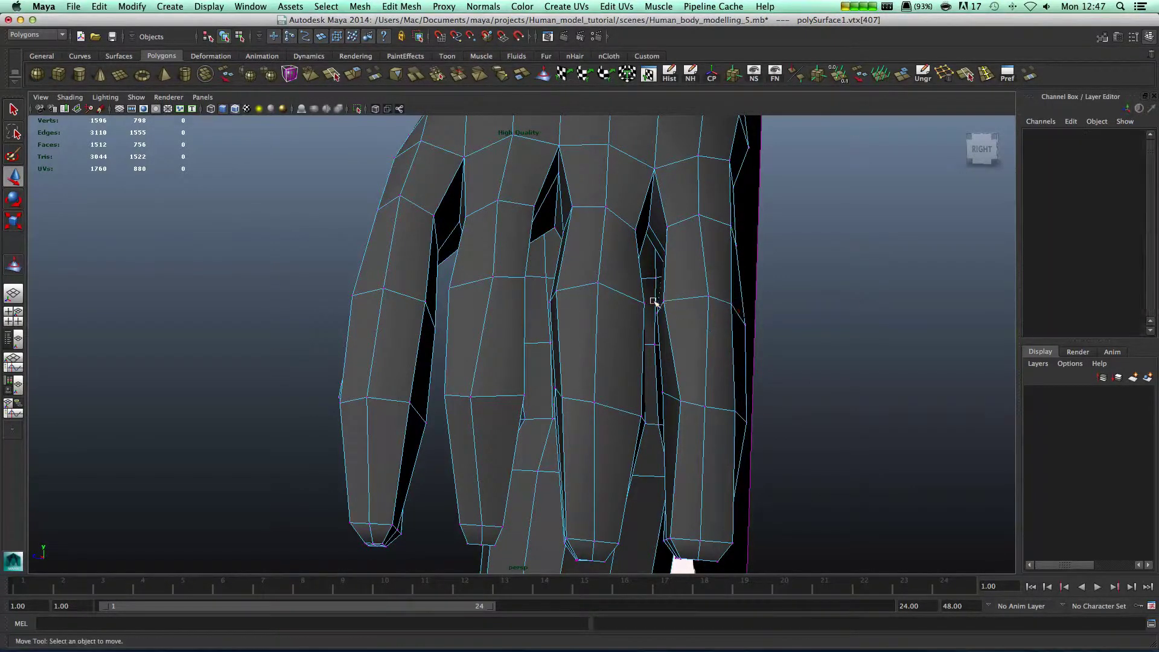
# Move the vertex on the little finger's side facing the ring finger inward and check the smooth mesh preview
pyautogui.click(657, 296)
pyautogui.moveTo(659, 296); pyautogui.dragTo(683, 305)
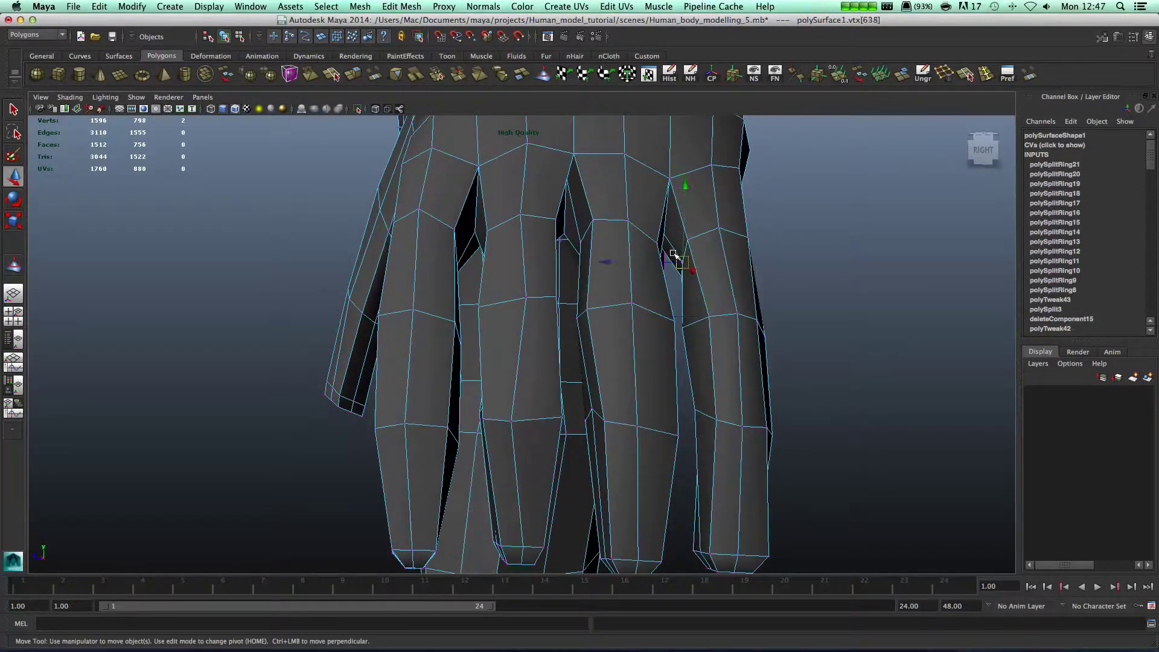
pyautogui.keyDown('alt'); pyautogui.moveTo(671, 284); pyautogui.dragTo(604, 289); pyautogui.keyUp('alt')
pyautogui.press('3')
pyautogui.press('1')
# Round the end of the little fingertip by moving its corner vertices inward, and check the smooth mesh preview
pyautogui.click(611, 286)
pyautogui.keyDown('alt'); pyautogui.moveTo(643, 296); pyautogui.dragTo(575, 271); pyautogui.keyUp('alt')
pyautogui.click(561, 257)
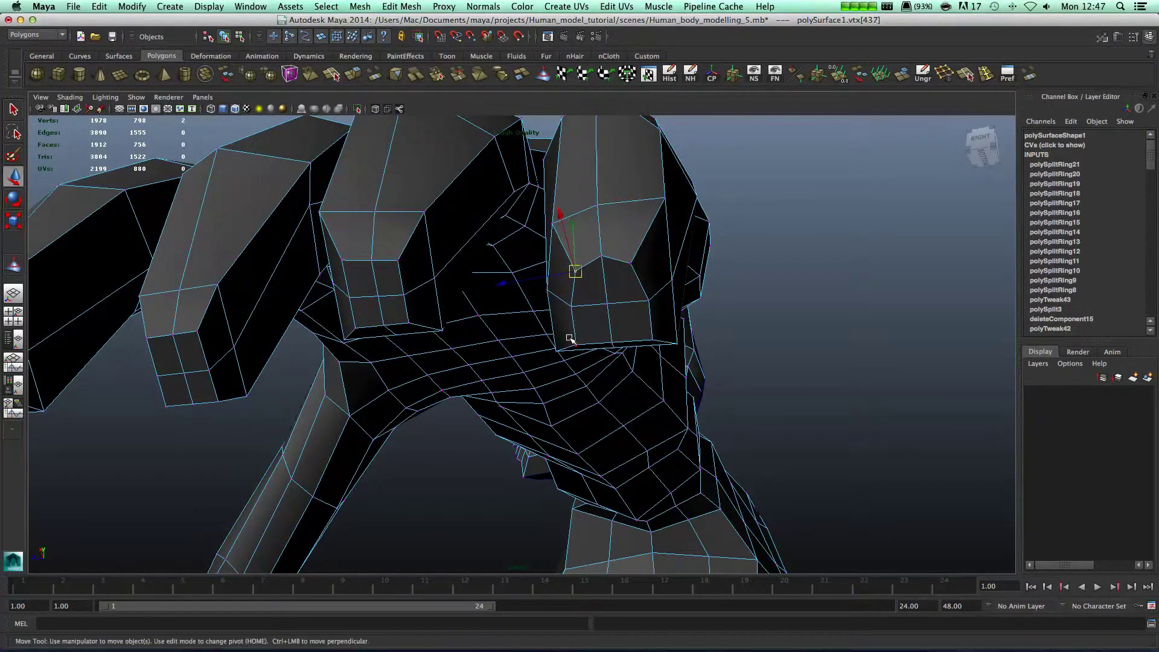
pyautogui.moveTo(575, 343); pyautogui.dragTo(603, 324)
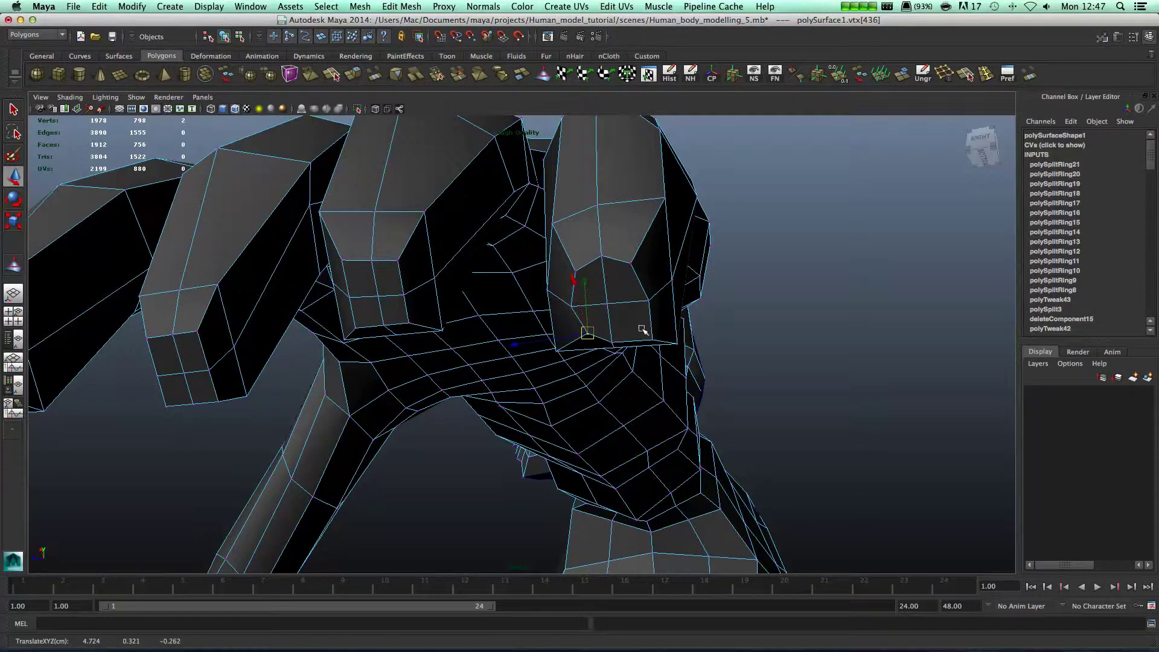
pyautogui.click(630, 326)
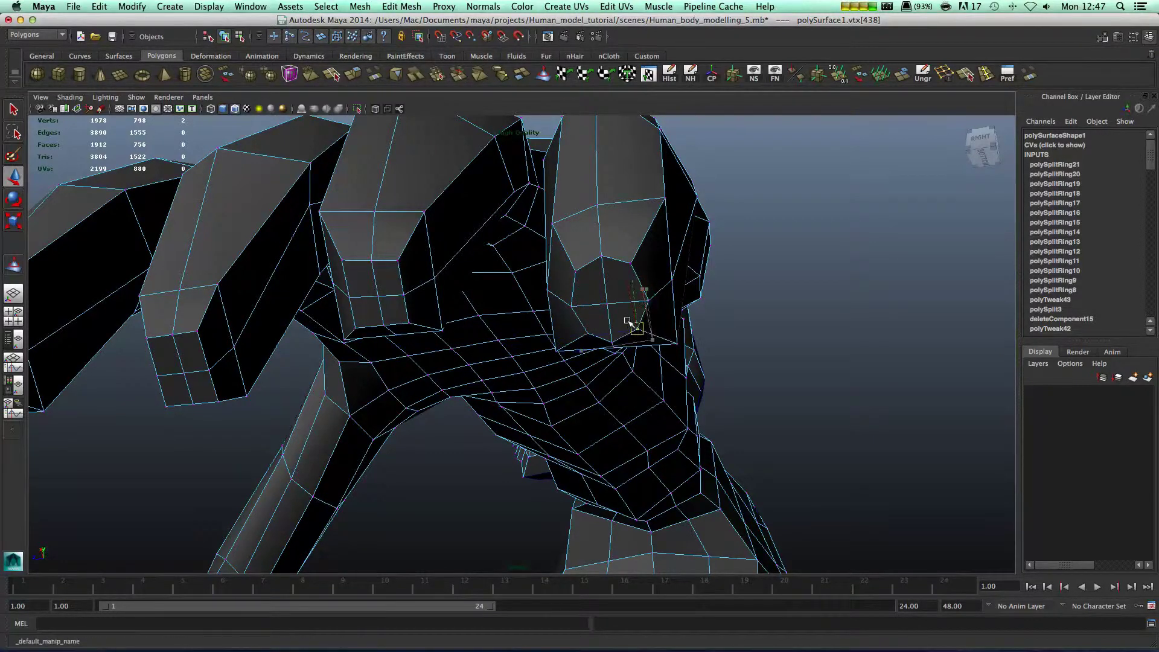
pyautogui.press('3')
pyautogui.press('1')
pyautogui.moveTo(635, 328)
pyautogui.keyDown('alt'); pyautogui.mouseDown()
pyautogui.moveTo(595, 332)
pyautogui.moveTo(628, 338)
pyautogui.mouseUp(); pyautogui.keyUp('alt')
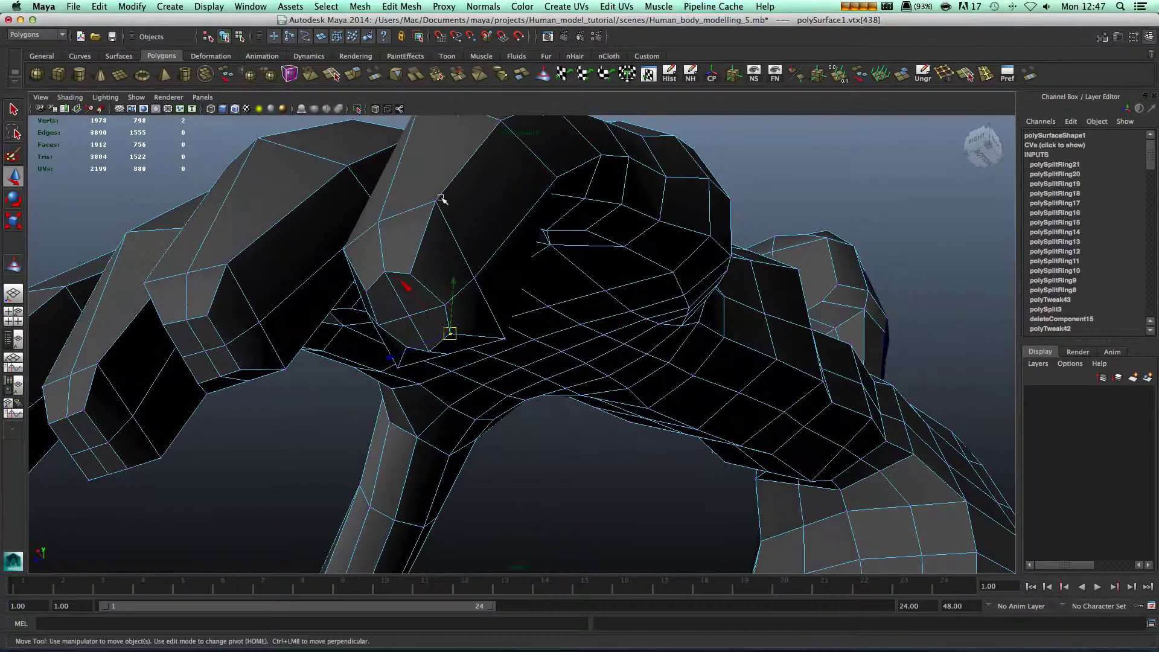
# Move the corner vertices of the ring just behind the little fingertip's end inward to round its cross-section
pyautogui.click(428, 193)
pyautogui.click(434, 199)
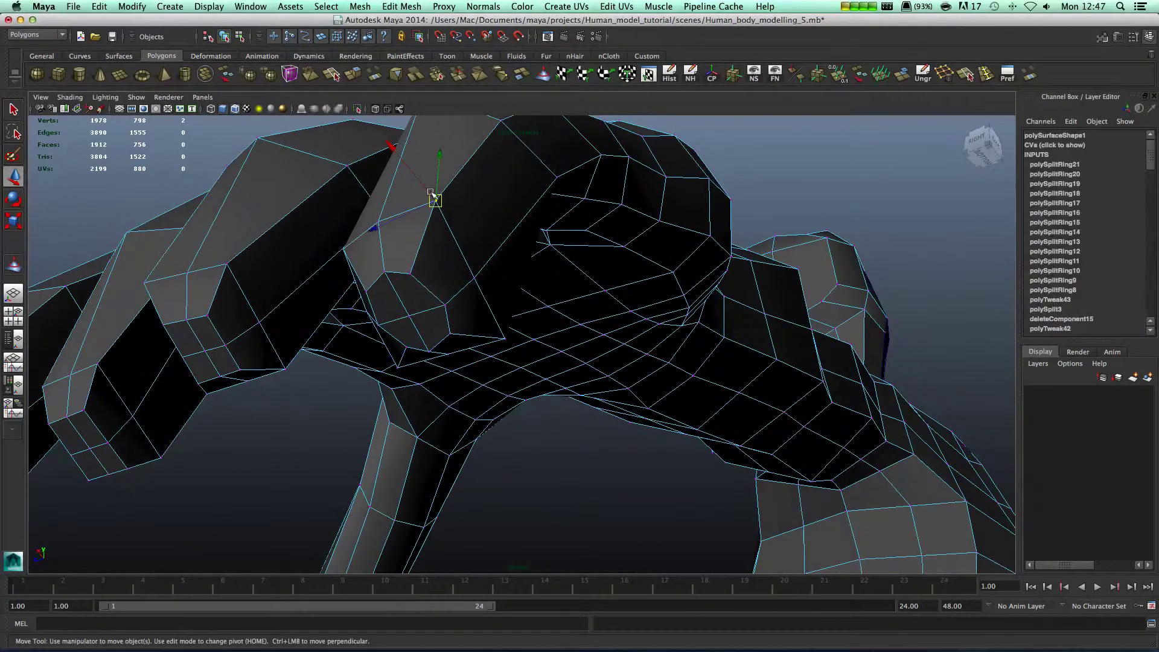
pyautogui.moveTo(431, 193); pyautogui.dragTo(422, 218)
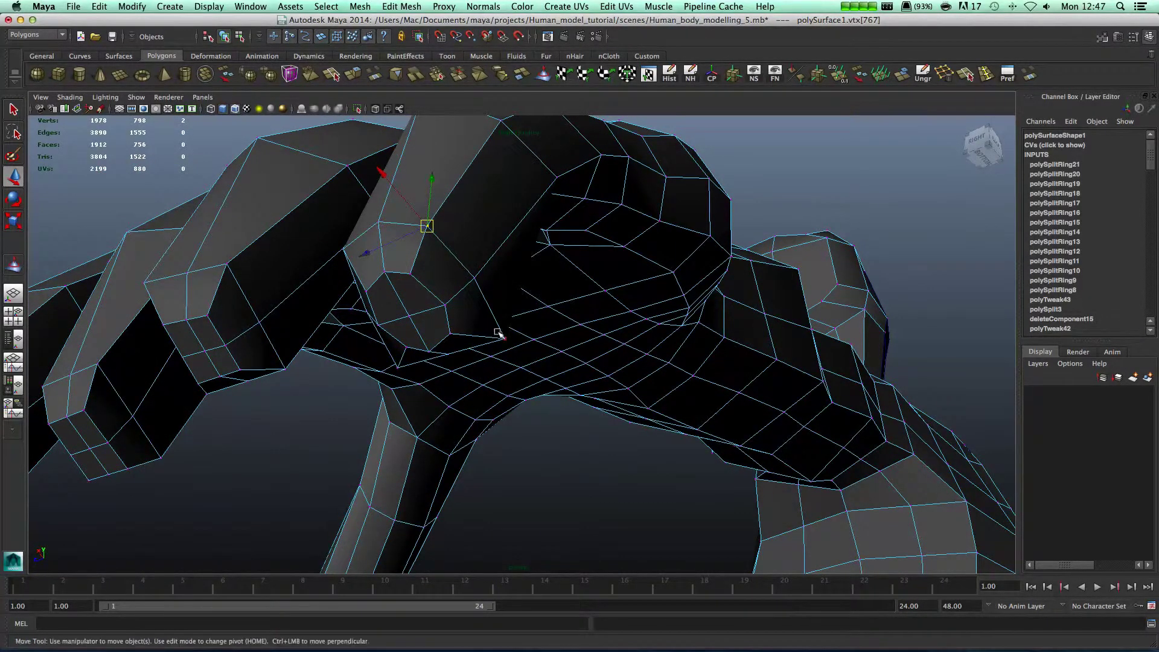
pyautogui.moveTo(499, 331); pyautogui.dragTo(816, 116)
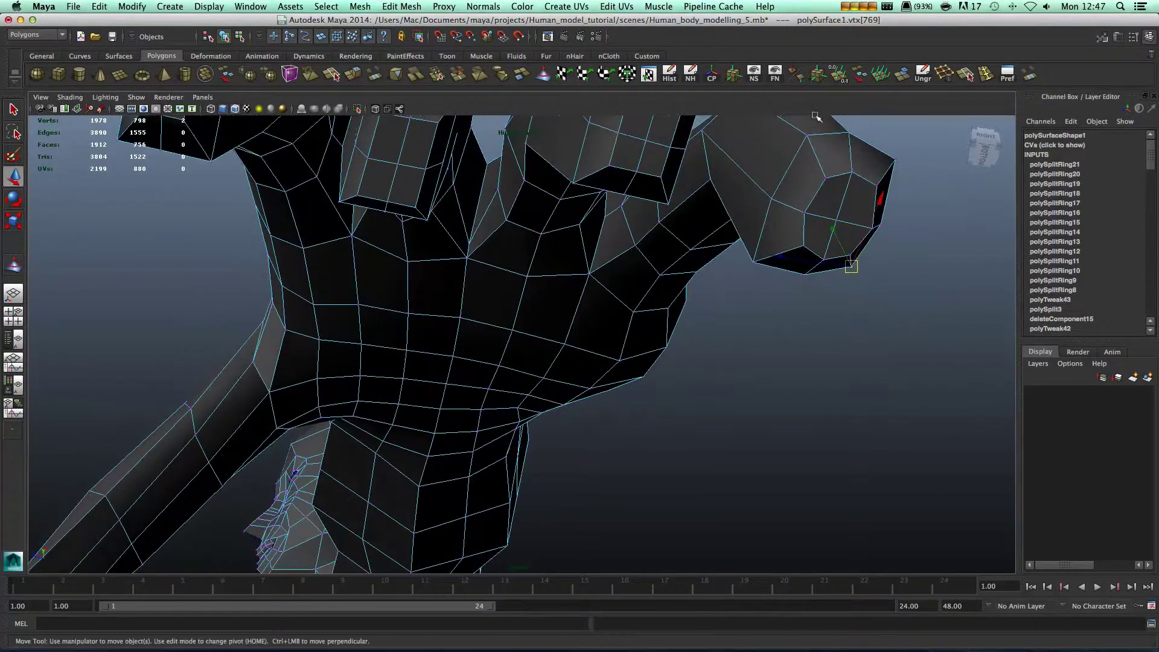
pyautogui.click(801, 145)
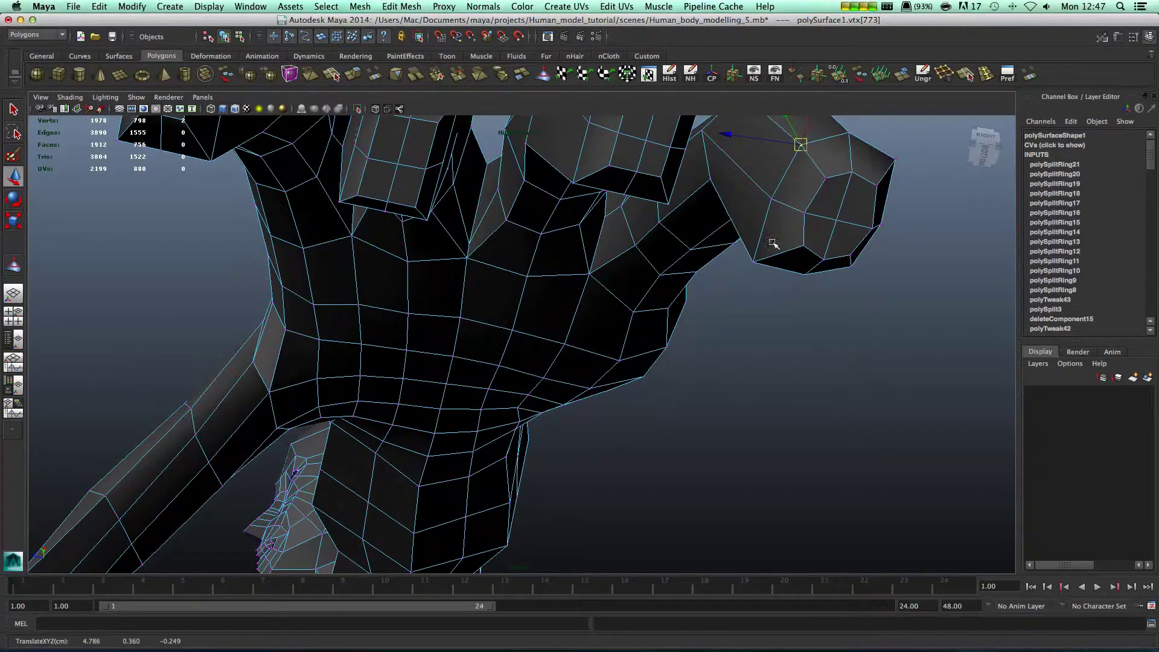
pyautogui.click(750, 260)
pyautogui.moveTo(753, 262); pyautogui.dragTo(592, 326)
# Select the vertices at the tip of the little finger and move them up to shorten the finger
pyautogui.rightClick(599, 331)
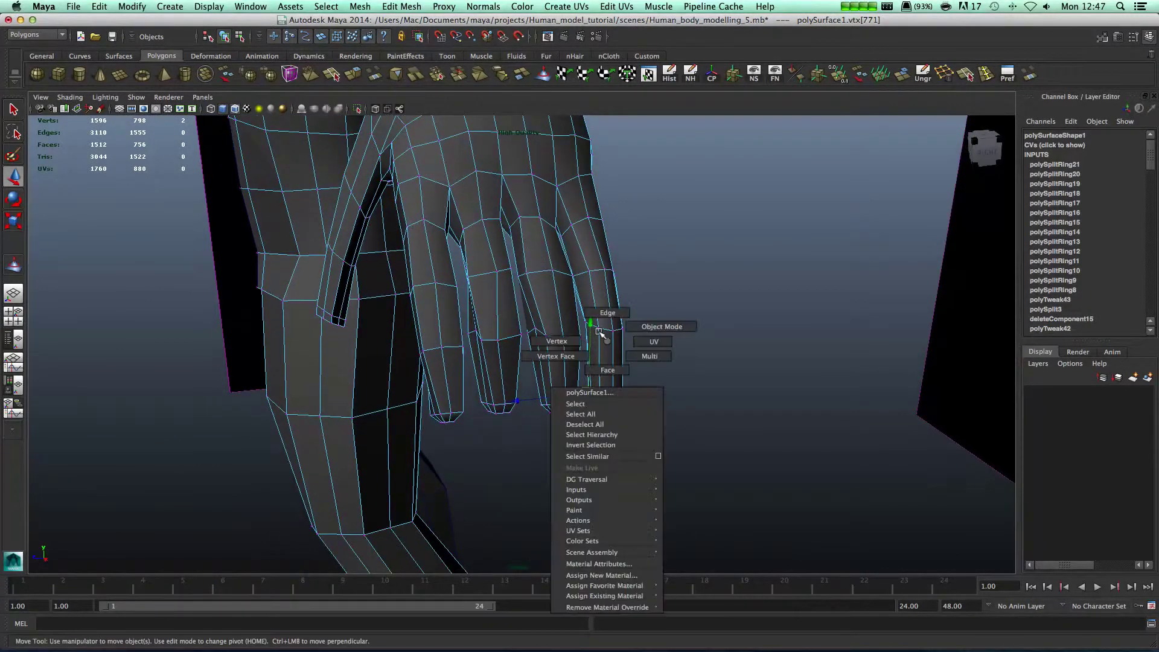
pyautogui.moveTo(542, 315); pyautogui.dragTo(544, 320, button='right')
pyautogui.moveTo(571, 367); pyautogui.dragTo(573, 370)
pyautogui.keyDown('alt'); pyautogui.moveTo(647, 414); pyautogui.dragTo(570, 384); pyautogui.keyUp('alt')
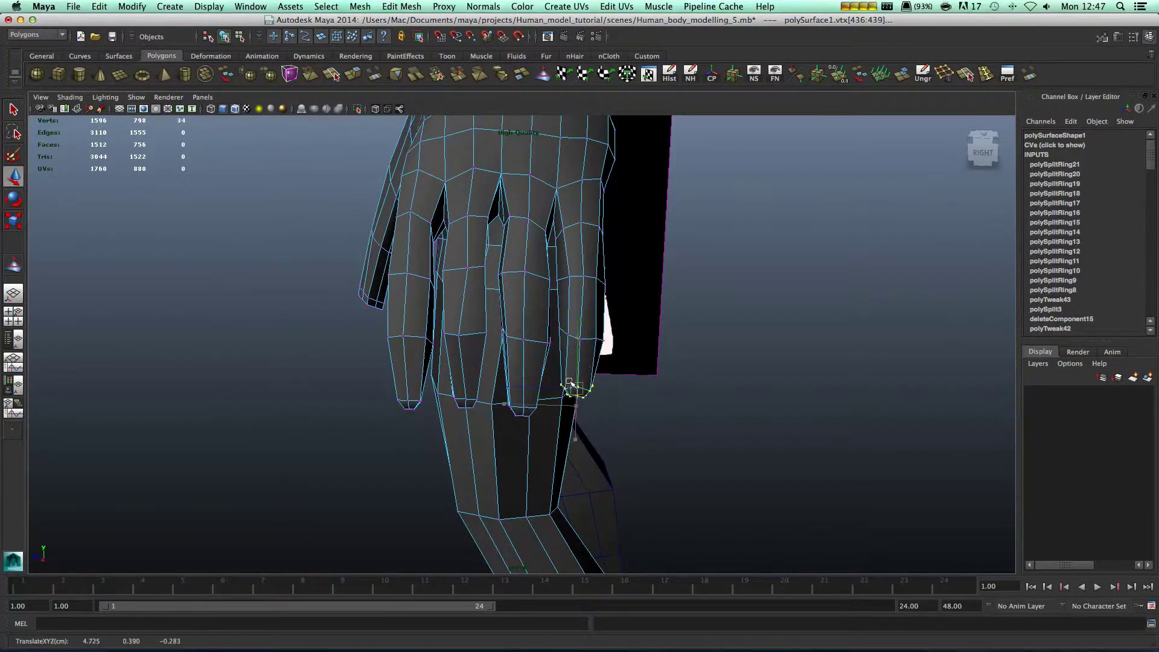
pyautogui.keyDown('alt'); pyautogui.moveTo(691, 395); pyautogui.dragTo(698, 390); pyautogui.keyUp('alt')
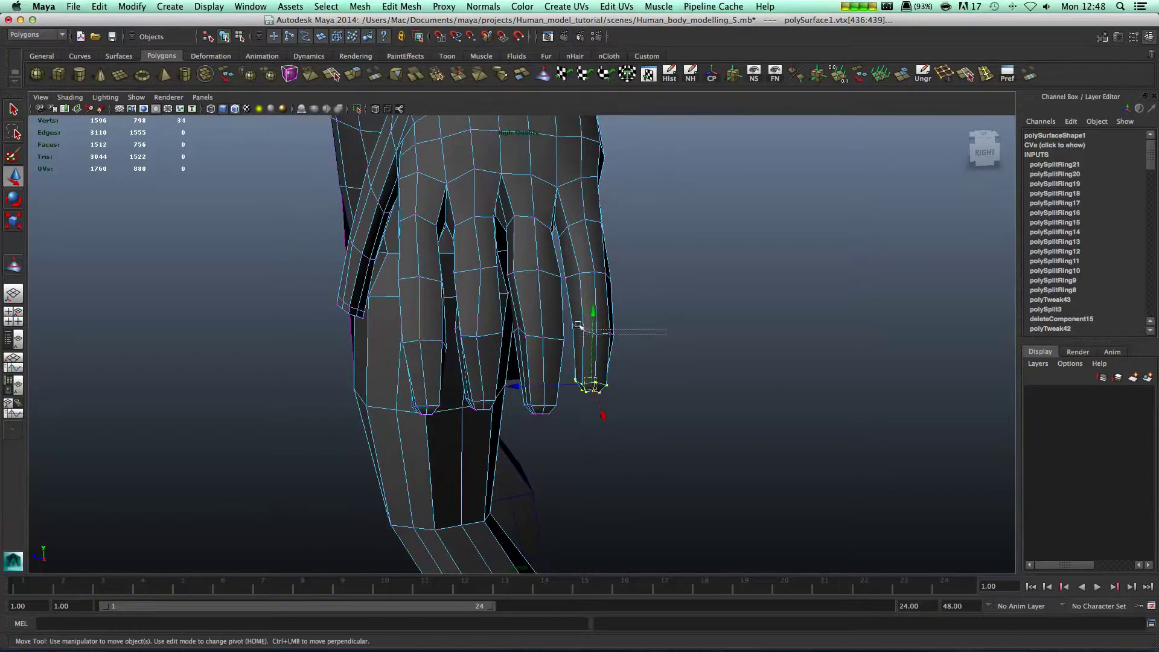
# Select the edge loops at the little finger's outermost and middle joints in turn and move each slightly up
pyautogui.click(628, 292)
pyautogui.moveTo(578, 302); pyautogui.dragTo(577, 264, button='right')
pyautogui.doubleClick(583, 325)
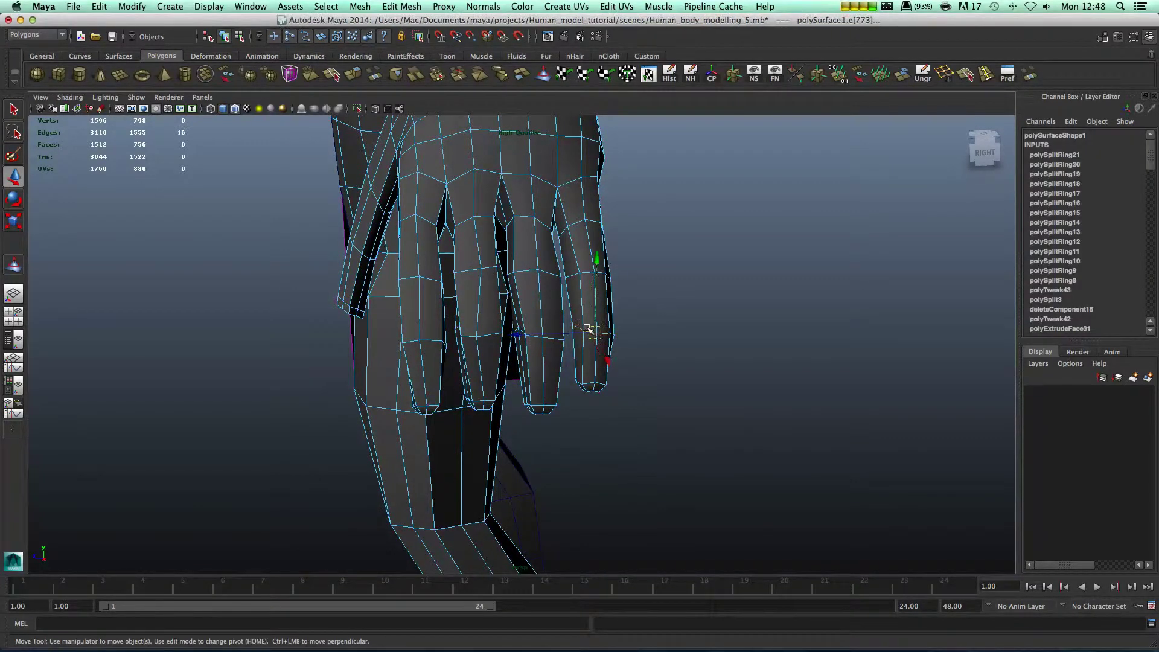
pyautogui.moveTo(588, 315); pyautogui.dragTo(588, 316)
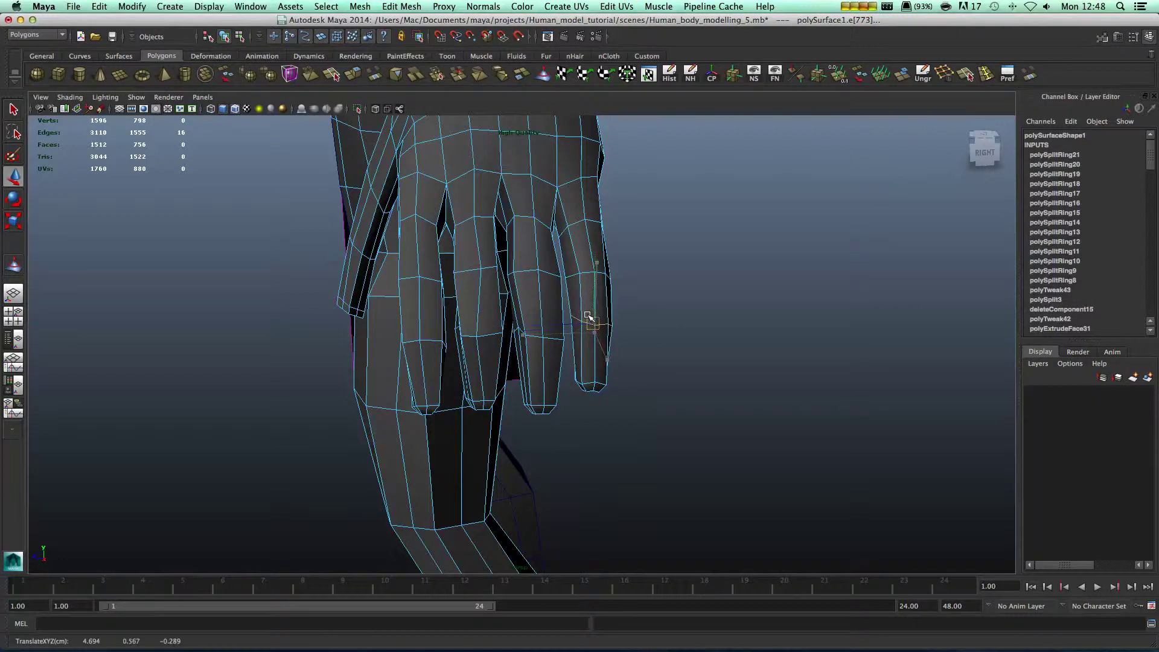
pyautogui.click(580, 268)
pyautogui.doubleClick(585, 264)
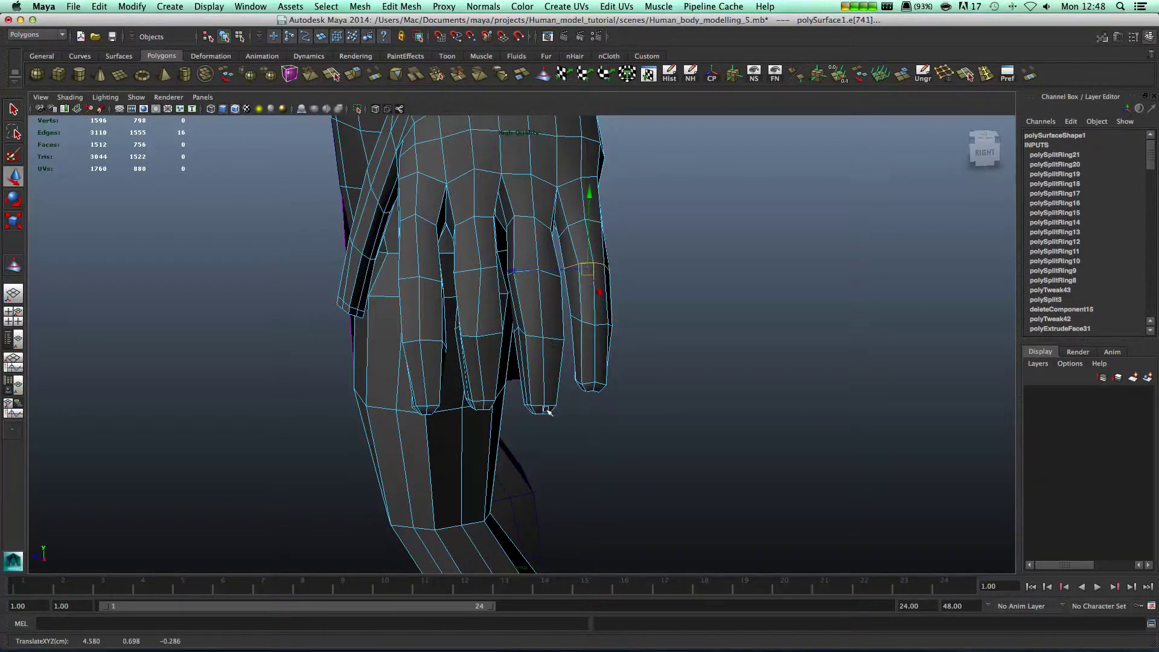
# Select the outermost joint edge loops of the ring and index fingers and move them up together
pyautogui.doubleClick(547, 333)
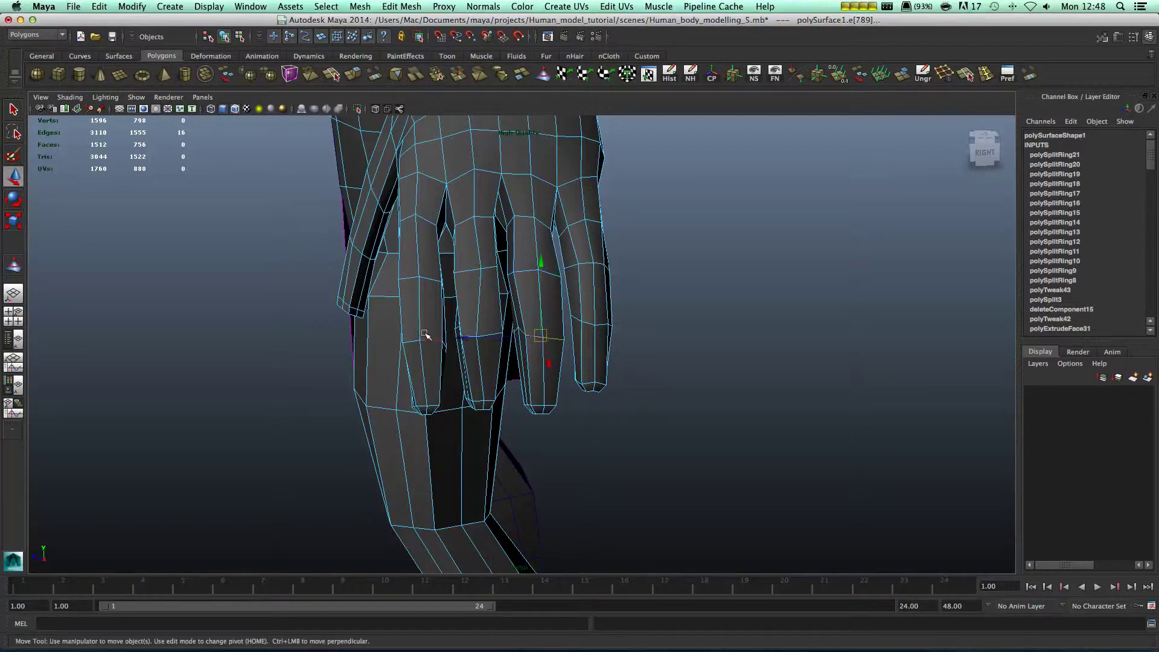
pyautogui.moveTo(483, 333); pyautogui.dragTo(483, 316)
pyautogui.keyDown('alt'); pyautogui.moveTo(525, 383); pyautogui.dragTo(552, 416); pyautogui.keyUp('alt')
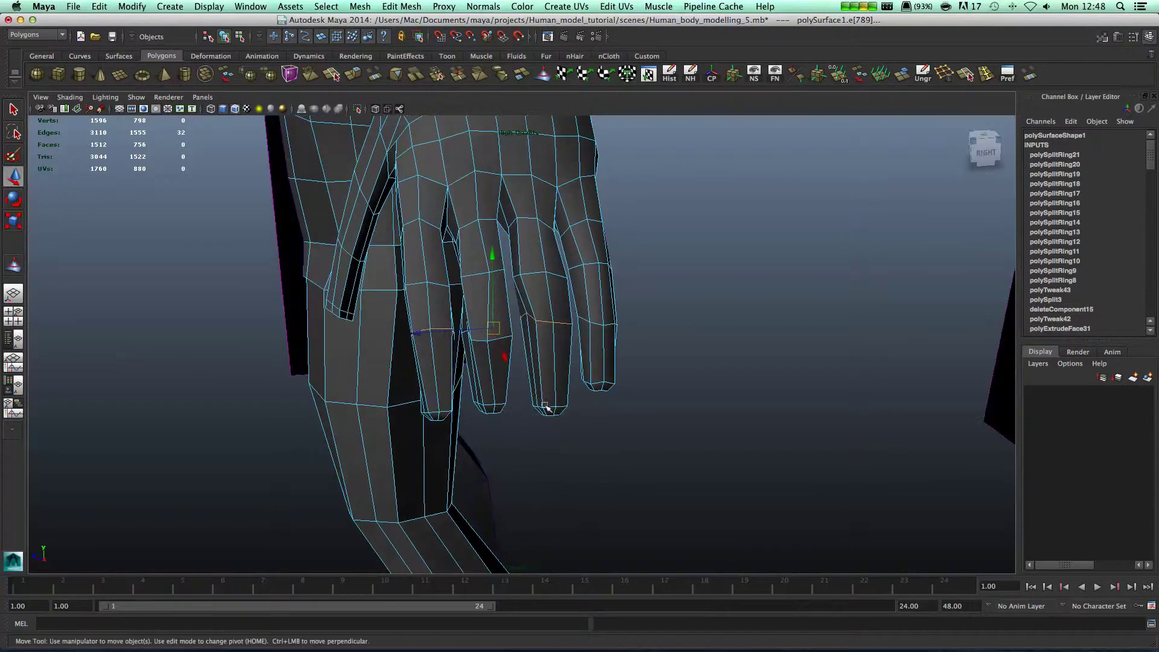
# Select the tip vertices of the ring and index fingers and move them up to shorten both fingers
pyautogui.moveTo(545, 376); pyautogui.dragTo(492, 375, button='right')
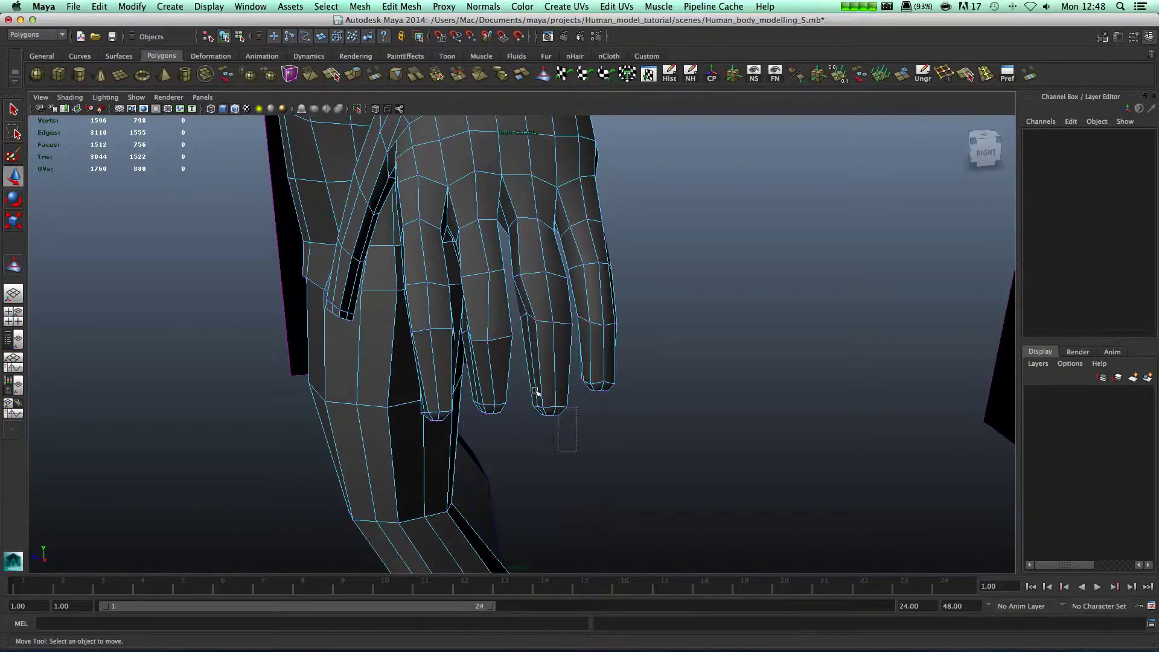
pyautogui.moveTo(523, 379); pyautogui.dragTo(524, 381)
pyautogui.keyDown('alt'); pyautogui.moveTo(530, 465); pyautogui.dragTo(510, 466); pyautogui.keyUp('alt')
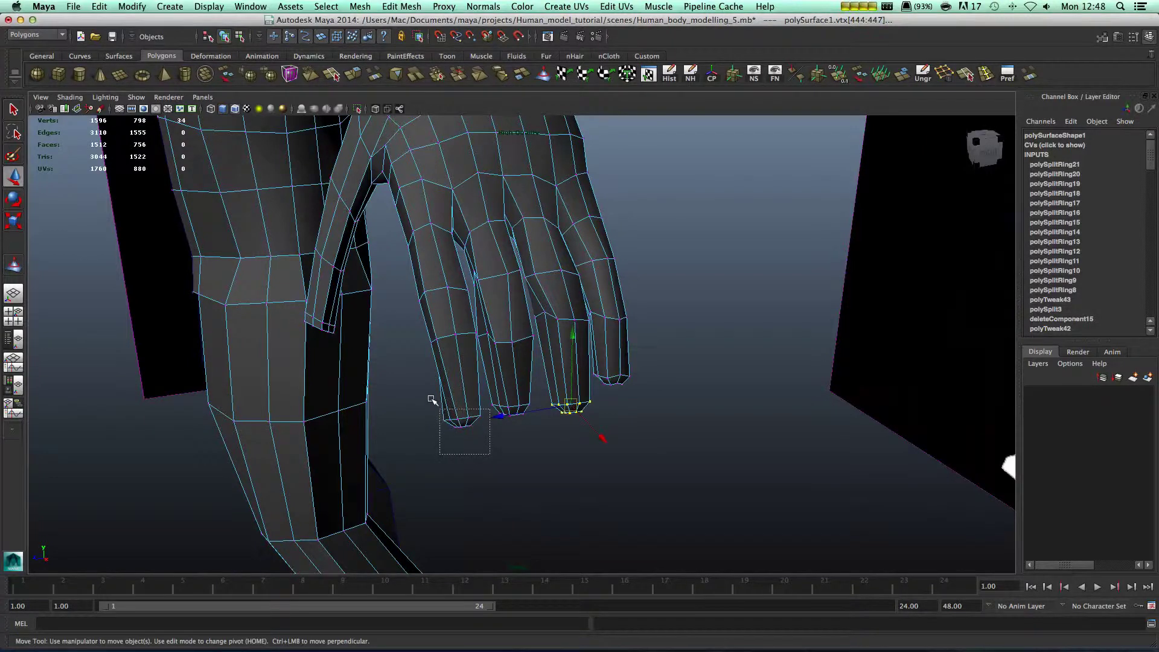
pyautogui.moveTo(510, 399); pyautogui.dragTo(510, 383)
# Move the middle joint edge loops of the ring and index fingers up, and adjust the little finger's middle loop
pyautogui.moveTo(534, 300); pyautogui.dragTo(518, 250, button='right')
pyautogui.click(549, 271)
pyautogui.doubleClick(436, 282)
pyautogui.moveTo(492, 279); pyautogui.dragTo(526, 272)
pyautogui.click(593, 256)
pyautogui.doubleClick(595, 254)
pyautogui.moveTo(593, 256); pyautogui.dragTo(562, 255)
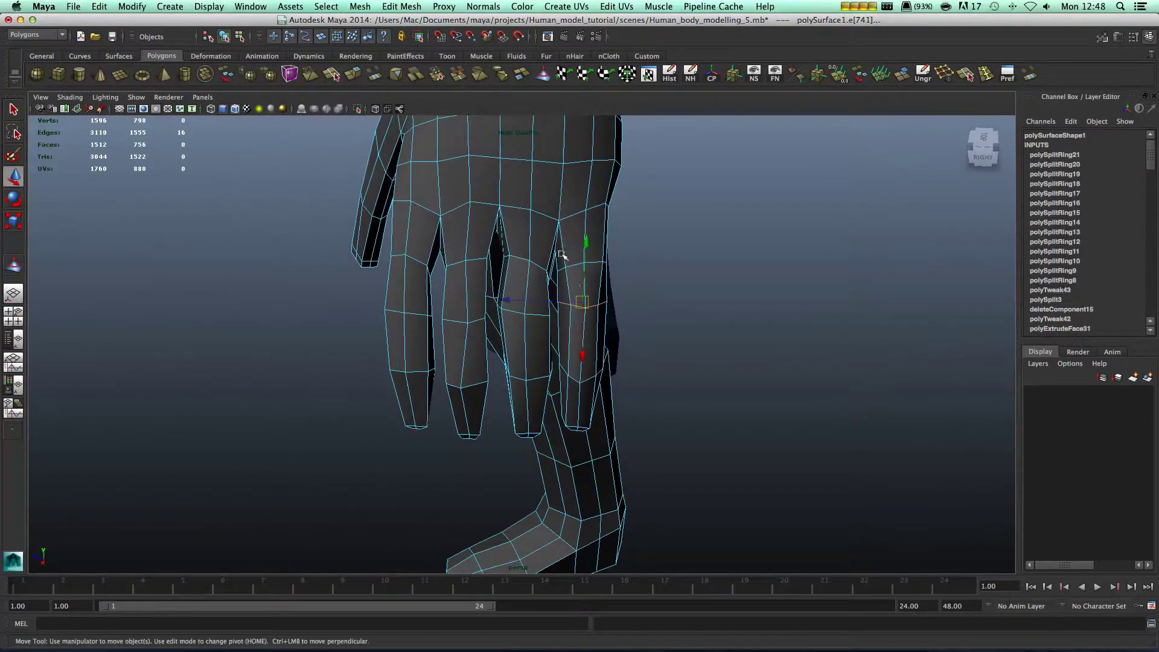
# Select the edge loops nearest the base of all four fingers and move them up toward the knuckles
pyautogui.doubleClick(562, 257)
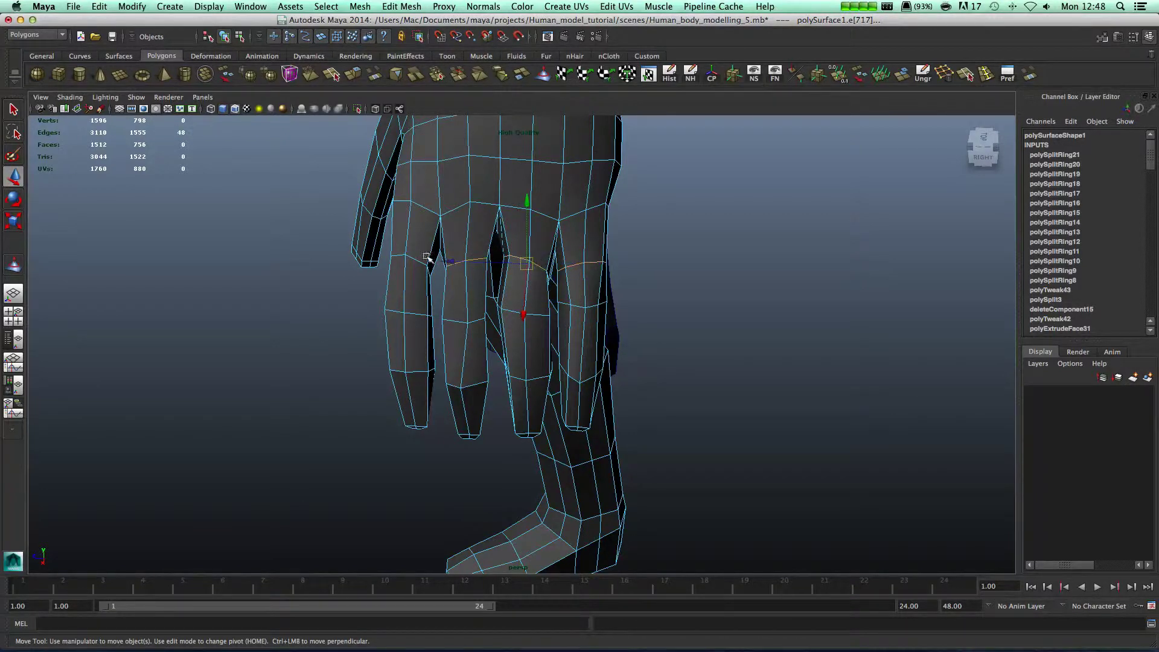
pyautogui.moveTo(491, 256); pyautogui.dragTo(491, 240)
pyautogui.keyDown('alt'); pyautogui.moveTo(576, 295); pyautogui.dragTo(592, 240); pyautogui.keyUp('alt')
pyautogui.press('1')
pyautogui.scroll(4, 631, 229)
# Move the side vertices at the ring finger's middle and outermost joints inward to slim the finger
pyautogui.moveTo(546, 272); pyautogui.dragTo(501, 259, button='right')
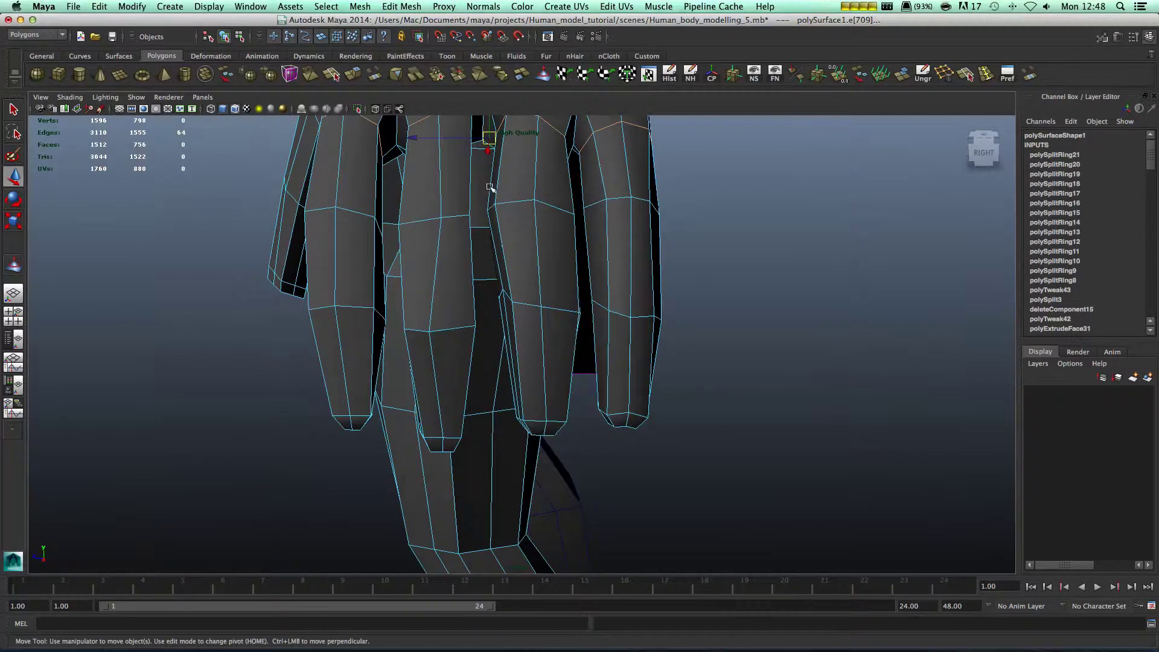
pyautogui.click(497, 205)
pyautogui.moveTo(492, 204); pyautogui.dragTo(510, 277)
pyautogui.click(500, 288)
pyautogui.moveTo(570, 210); pyautogui.dragTo(556, 202)
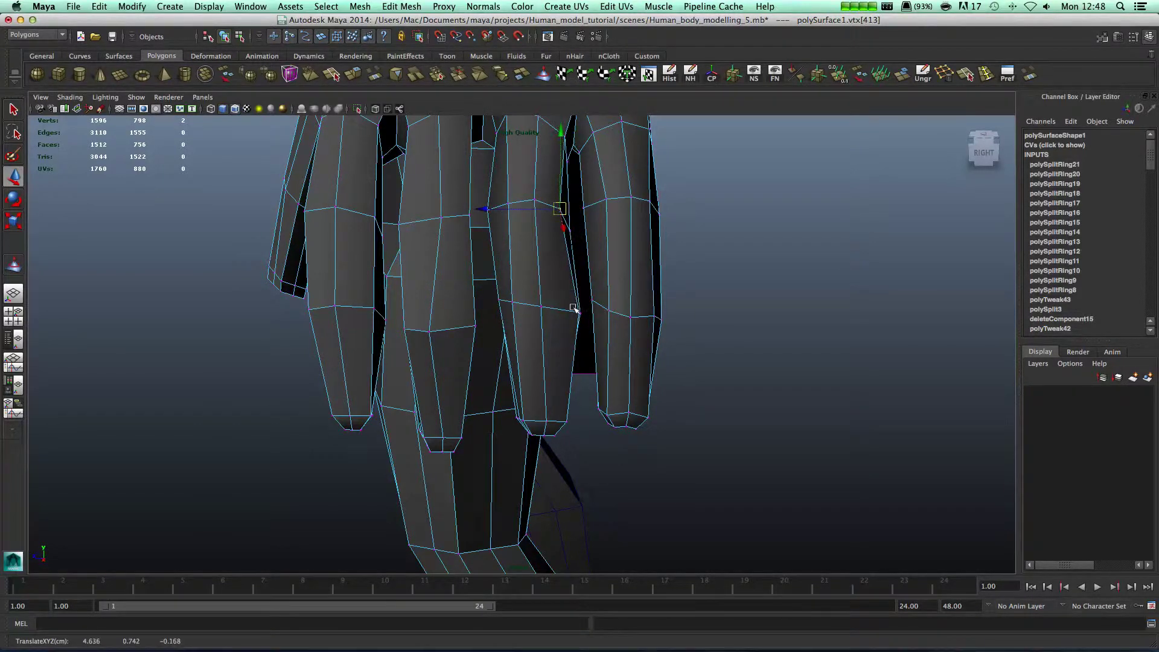
pyautogui.moveTo(570, 307); pyautogui.dragTo(549, 215)
pyautogui.click(544, 212)
# Adjust the side vertices at the ring finger's outermost and middle joints on the palm side to even its width
pyautogui.scroll(8, 546, 295)
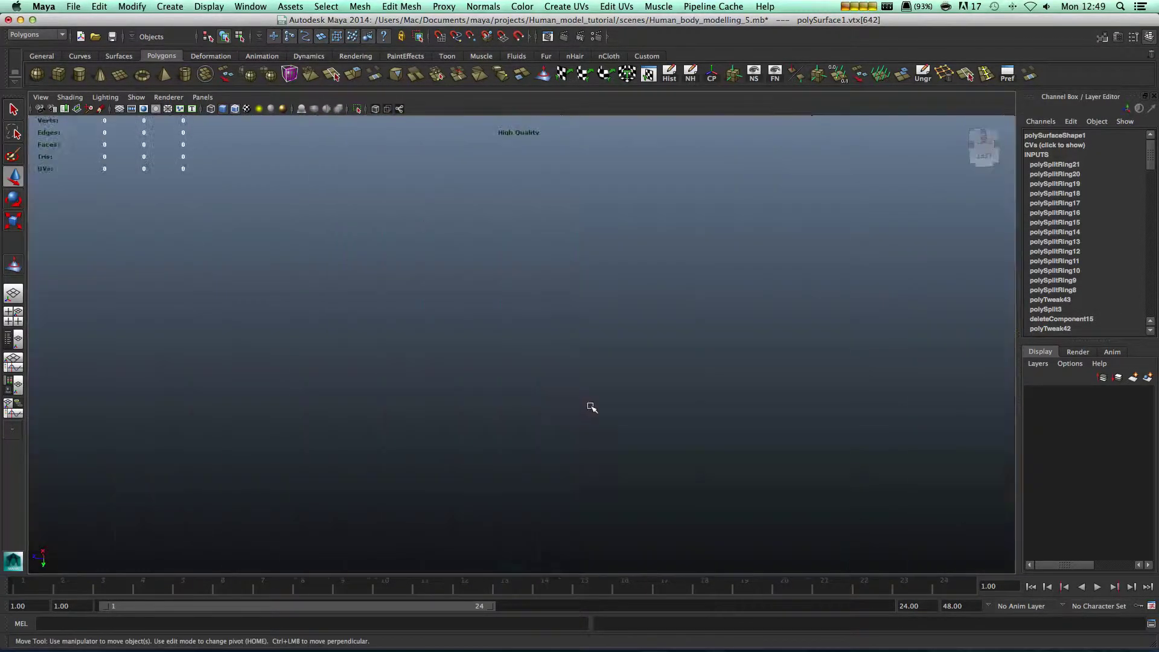
pyautogui.scroll(-8, 592, 406)
pyautogui.keyDown('alt'); pyautogui.moveTo(571, 357); pyautogui.dragTo(571, 282, button='middle'); pyautogui.keyUp('alt')
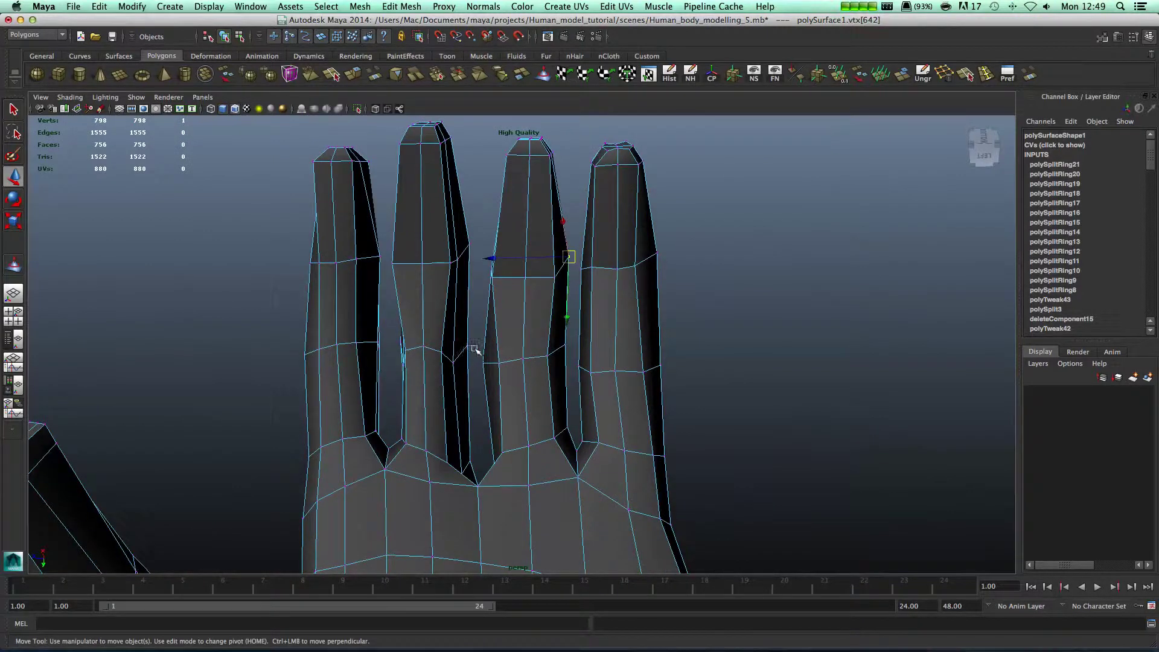
pyautogui.moveTo(486, 273); pyautogui.dragTo(545, 271)
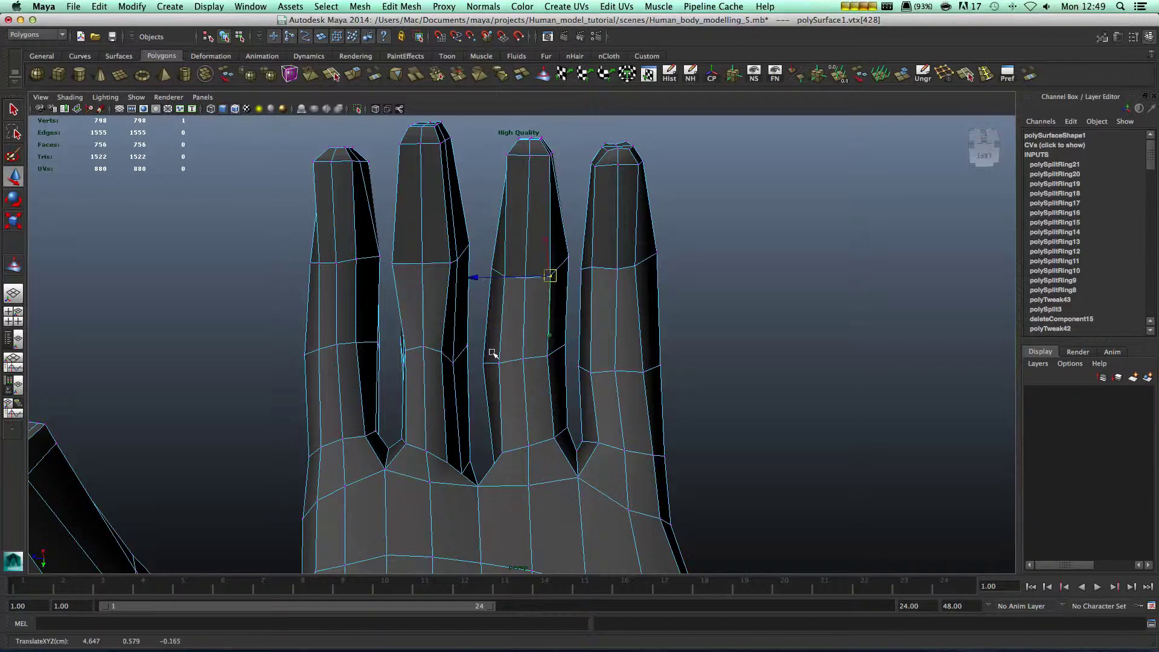
pyautogui.click(492, 356)
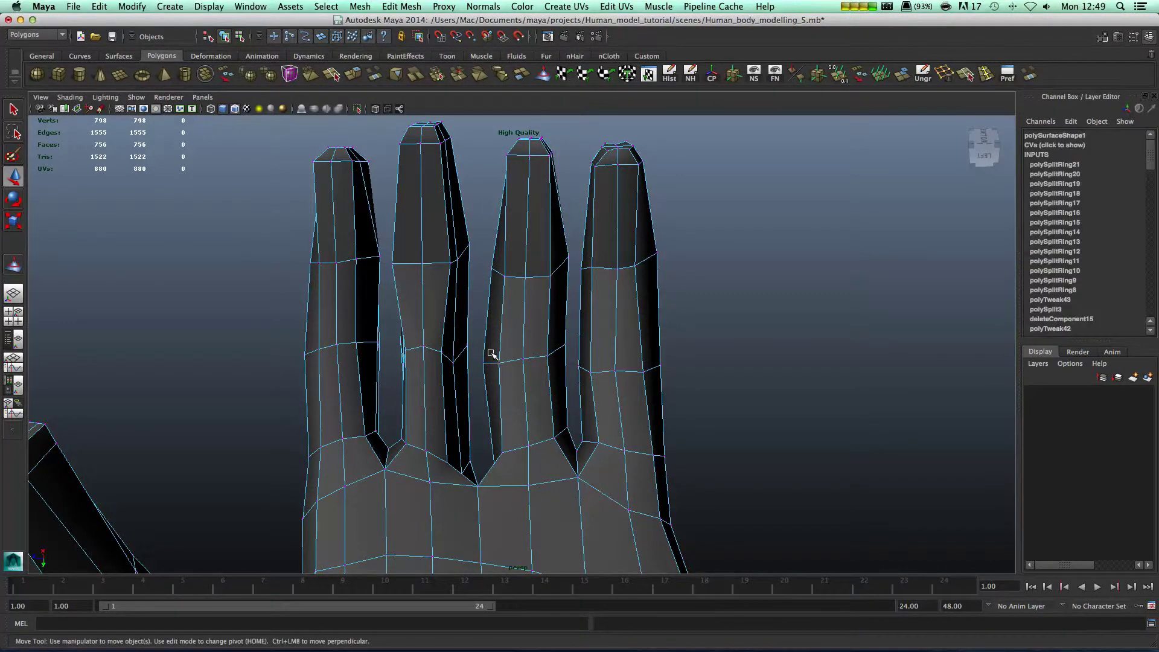
pyautogui.moveTo(496, 353); pyautogui.dragTo(498, 354)
pyautogui.click(549, 432)
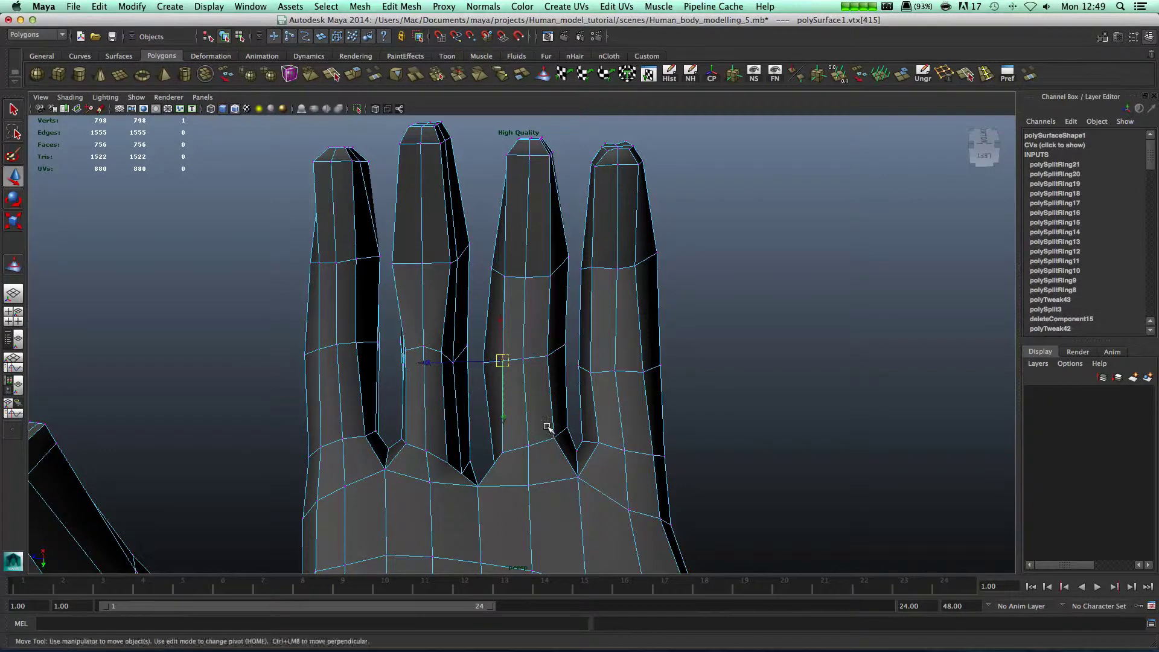
# Select the four end faces of the thumb and scale them down uniformly to taper its tip
pyautogui.scroll(-3, 584, 460)
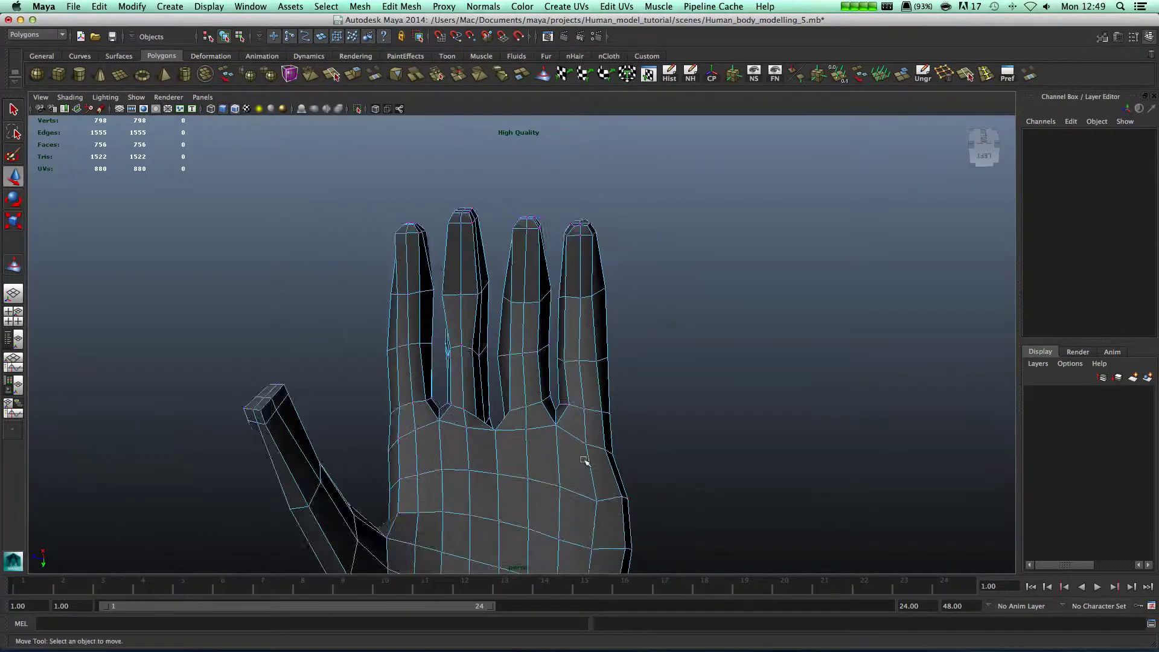
pyautogui.scroll(5, 530, 445)
pyautogui.scroll(-6, 529, 445)
pyautogui.scroll(2, 526, 453)
pyautogui.keyDown('alt'); pyautogui.moveTo(523, 473); pyautogui.dragTo(448, 319); pyautogui.keyUp('alt')
pyautogui.keyDown('alt'); pyautogui.moveTo(338, 299); pyautogui.dragTo(389, 238, button='middle'); pyautogui.keyUp('alt')
pyautogui.scroll(4, 367, 324)
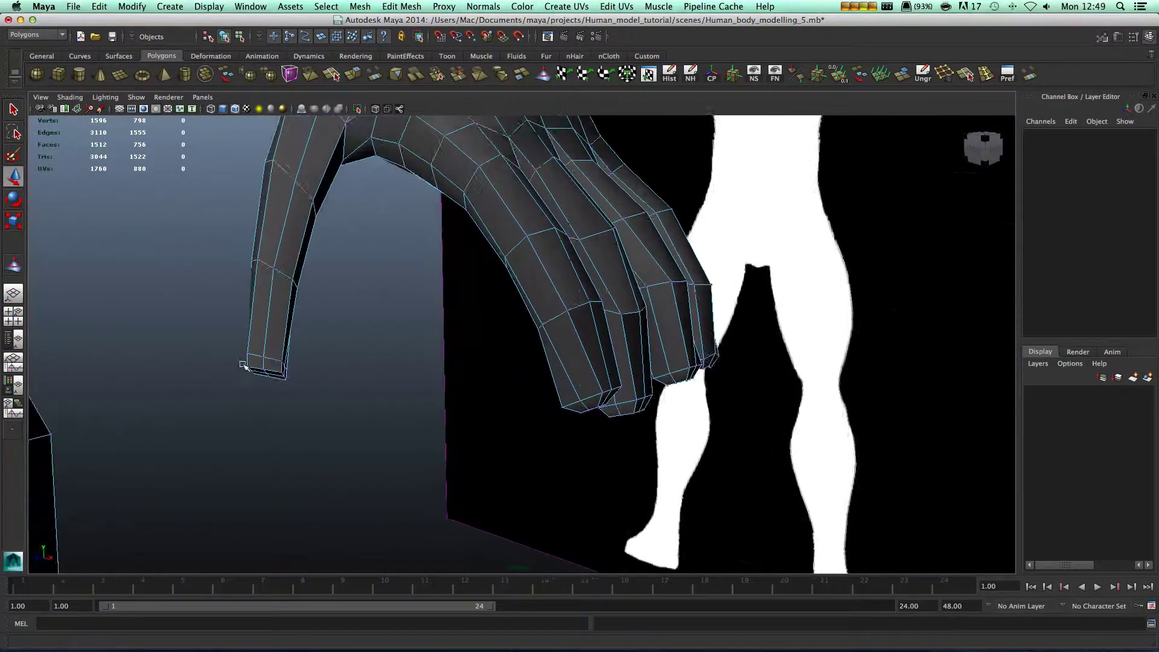
pyautogui.keyDown('alt'); pyautogui.moveTo(352, 279); pyautogui.dragTo(417, 258, button='middle'); pyautogui.keyUp('alt')
pyautogui.scroll(3, 418, 257)
pyautogui.keyDown('alt'); pyautogui.moveTo(418, 257); pyautogui.dragTo(352, 271); pyautogui.keyUp('alt')
pyautogui.moveTo(341, 284); pyautogui.dragTo(343, 315, button='right')
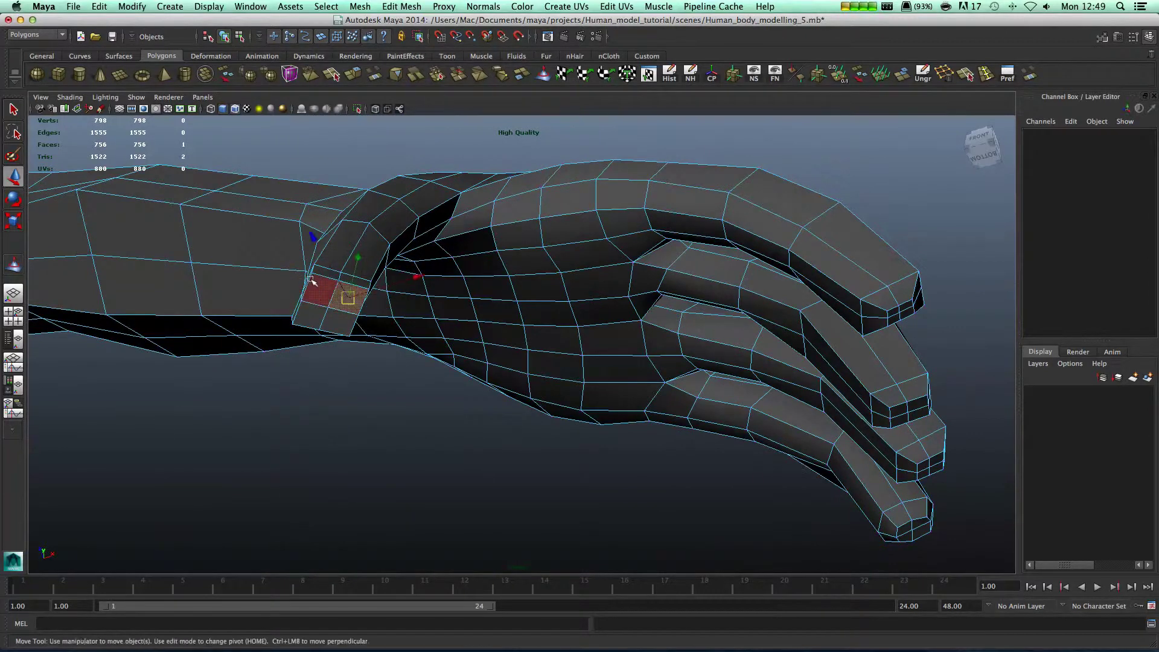
pyautogui.click(347, 297)
pyautogui.keyDown('shift'); pyautogui.click(310, 302); pyautogui.keyUp('shift')
pyautogui.keyDown('shift'); pyautogui.click(311, 311); pyautogui.keyUp('shift')
pyautogui.keyDown('shift'); pyautogui.click(329, 317); pyautogui.keyUp('shift')
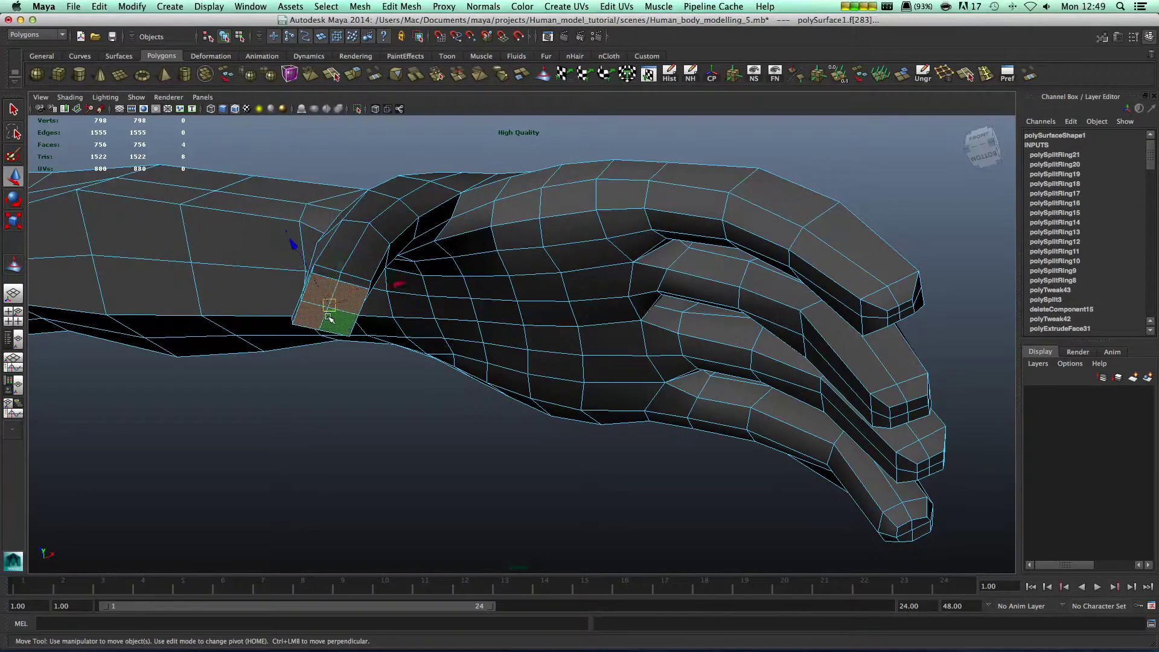
pyautogui.press('e')
pyautogui.press('r')
pyautogui.moveTo(315, 297); pyautogui.dragTo(295, 300)
pyautogui.scroll(-3, 590, 292)
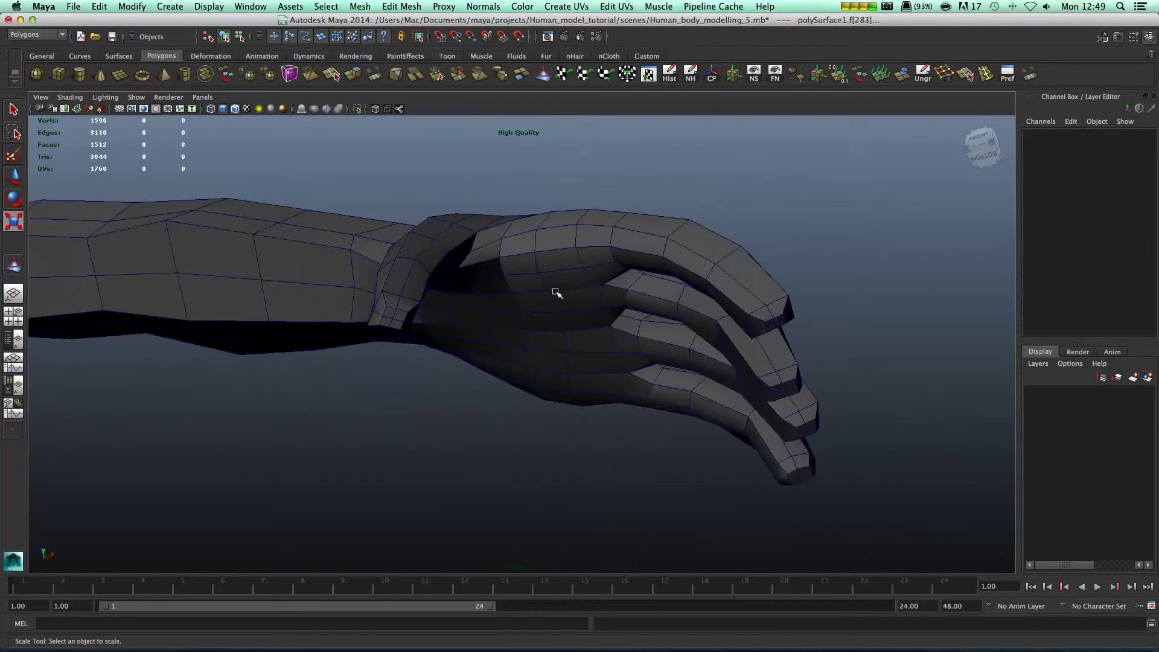
# Select the body mesh and even out the fingers and back of the hand with the Sculpt Geometry Tool
pyautogui.click(573, 300)
pyautogui.moveTo(546, 347)
pyautogui.keyDown('alt'); pyautogui.mouseDown()
pyautogui.moveTo(530, 367)
pyautogui.moveTo(563, 324)
pyautogui.moveTo(496, 349)
pyautogui.moveTo(458, 344)
pyautogui.mouseUp(); pyautogui.keyUp('alt')
pyautogui.click(9, 261)
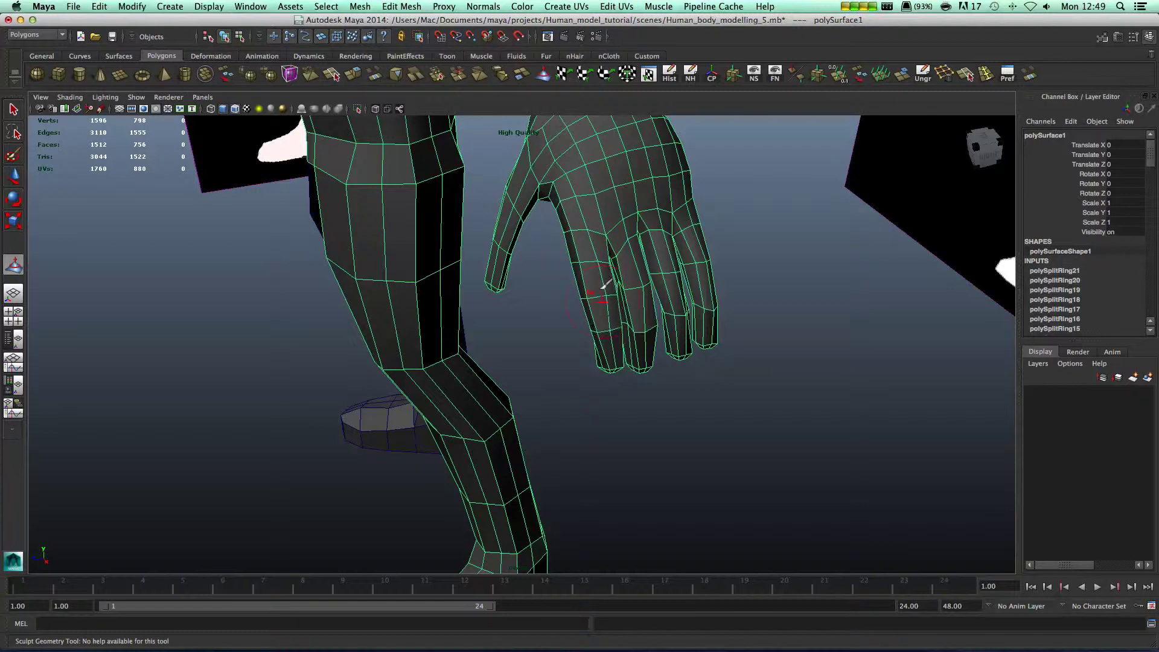
pyautogui.keyDown('alt'); pyautogui.moveTo(654, 248); pyautogui.dragTo(629, 247); pyautogui.keyUp('alt')
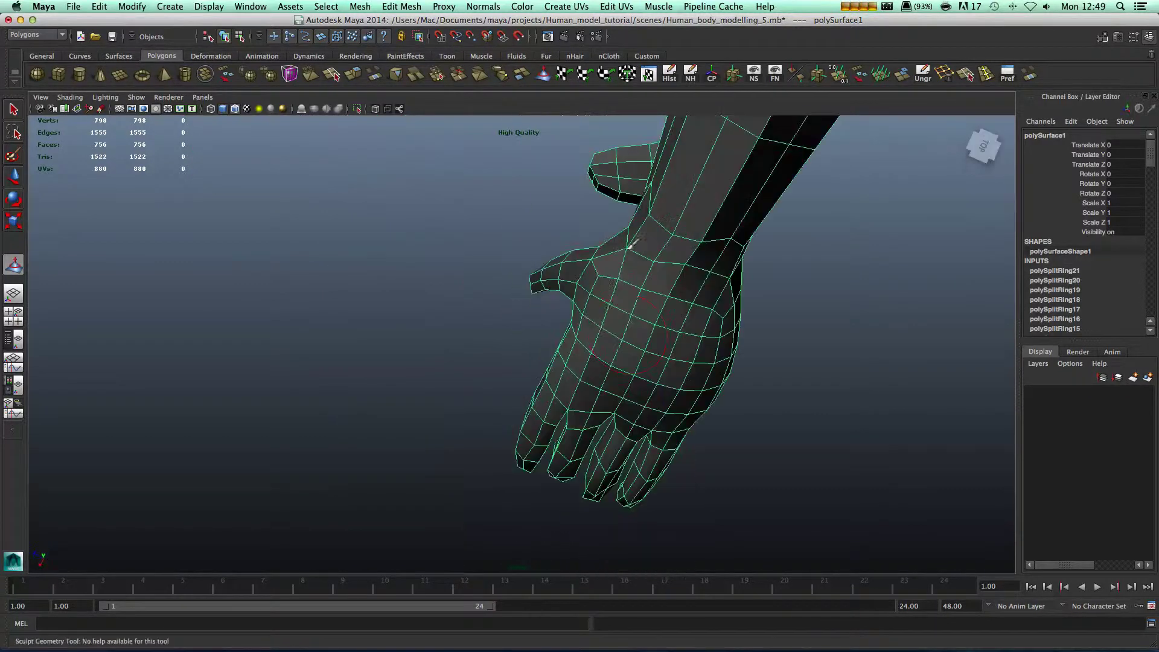
pyautogui.moveTo(638, 320)
pyautogui.keyDown('alt'); pyautogui.mouseDown()
pyautogui.moveTo(630, 285)
pyautogui.moveTo(659, 292)
pyautogui.moveTo(604, 305)
pyautogui.moveTo(615, 278)
pyautogui.moveTo(566, 346)
pyautogui.moveTo(575, 401)
pyautogui.moveTo(611, 404)
pyautogui.moveTo(643, 372)
pyautogui.mouseUp(); pyautogui.keyUp('alt')
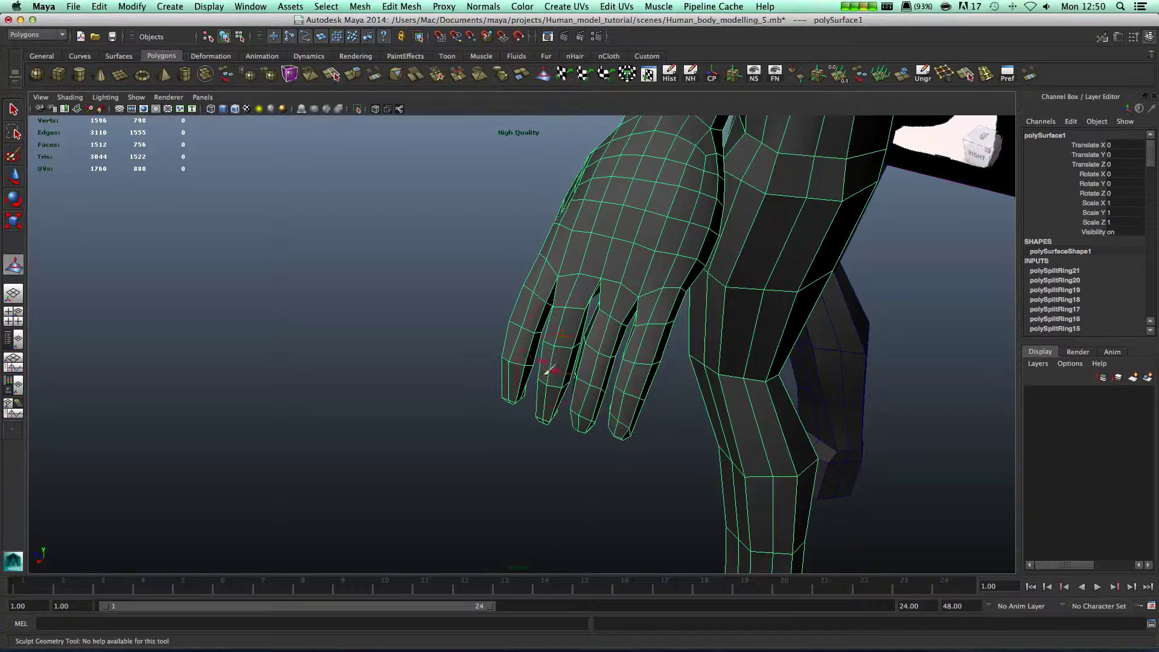
# Even out the mesh along the palm side of the four fingers with sculpt strokes
pyautogui.keyDown('alt'); pyautogui.moveTo(595, 338); pyautogui.dragTo(637, 274); pyautogui.keyUp('alt')
pyautogui.keyDown('alt'); pyautogui.moveTo(638, 274); pyautogui.dragTo(645, 321, button='right'); pyautogui.keyUp('alt')
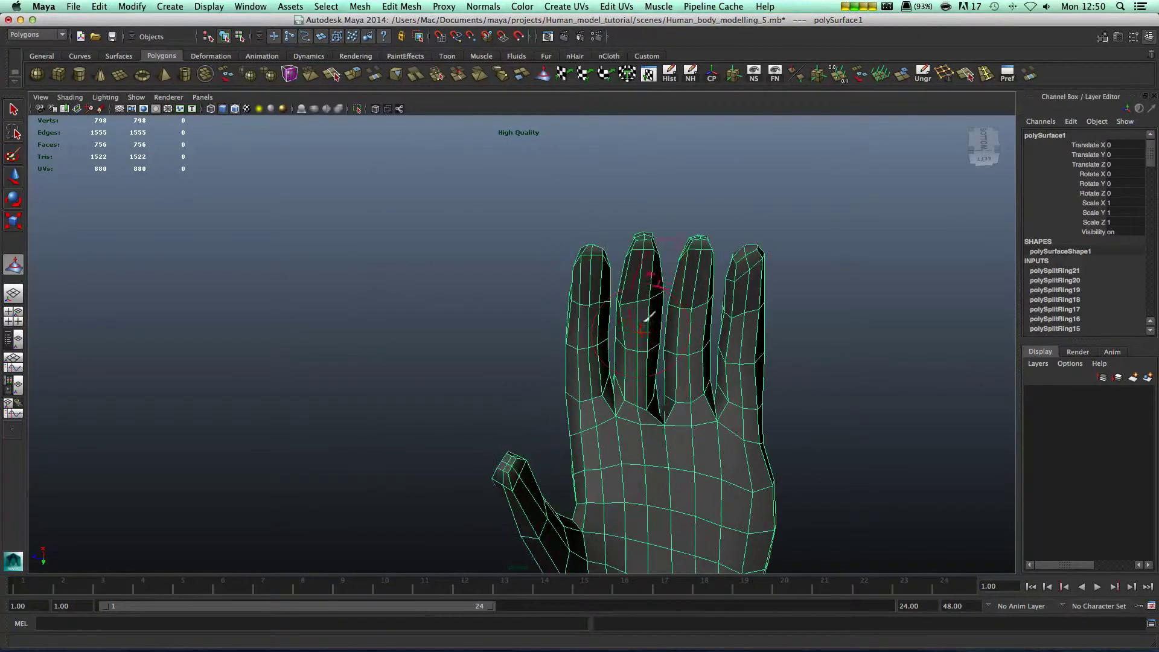
pyautogui.moveTo(626, 282)
pyautogui.mouseDown()
pyautogui.moveTo(630, 345)
pyautogui.moveTo(649, 363)
pyautogui.mouseUp()
pyautogui.moveTo(698, 255)
pyautogui.mouseDown()
pyautogui.moveTo(693, 316)
pyautogui.moveTo(760, 318)
pyautogui.moveTo(734, 434)
pyautogui.mouseUp()
pyautogui.moveTo(591, 275)
pyautogui.mouseDown()
pyautogui.moveTo(584, 337)
pyautogui.moveTo(599, 395)
pyautogui.mouseUp()
# Try smoothing the thumb and its tip with sculpt strokes, and undo them
pyautogui.moveTo(694, 389)
pyautogui.keyDown('alt'); pyautogui.mouseDown()
pyautogui.moveTo(623, 383)
pyautogui.moveTo(579, 440)
pyautogui.mouseUp(); pyautogui.keyUp('alt')
pyautogui.keyDown('alt'); pyautogui.moveTo(551, 364); pyautogui.dragTo(543, 201, button='middle'); pyautogui.keyUp('alt')
pyautogui.moveTo(453, 345)
pyautogui.mouseDown()
pyautogui.moveTo(477, 422)
pyautogui.moveTo(502, 386)
pyautogui.mouseUp()
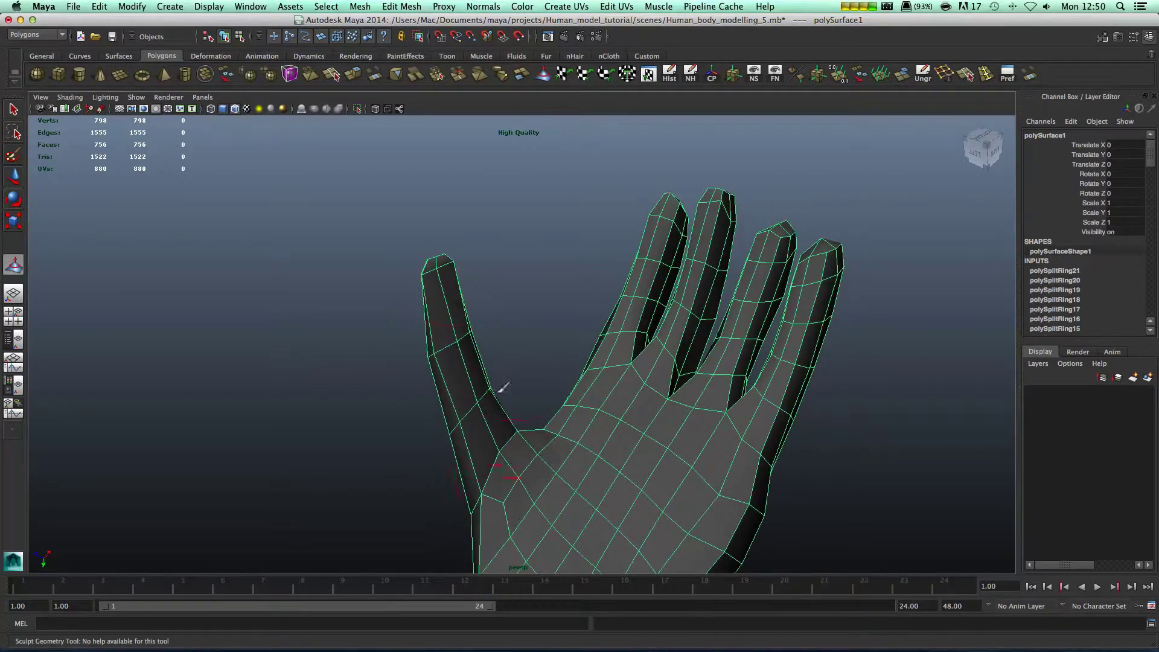
pyautogui.moveTo(444, 249); pyautogui.dragTo(439, 283)
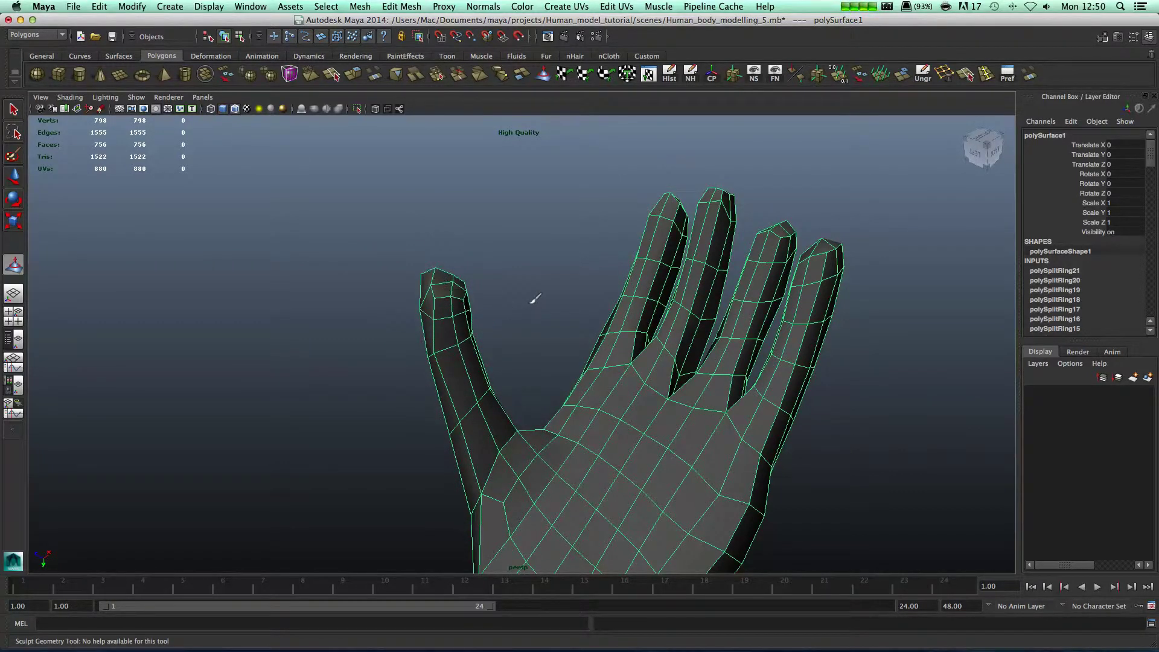
pyautogui.hotkey('ctrl', 'z')
pyautogui.hotkey('ctrl', 'z')
# Even out the palm and the palm side of the finger bases with sculpt strokes
pyautogui.moveTo(459, 386); pyautogui.dragTo(560, 457)
pyautogui.moveTo(793, 295)
pyautogui.mouseDown()
pyautogui.moveTo(789, 342)
pyautogui.moveTo(751, 419)
pyautogui.mouseUp()
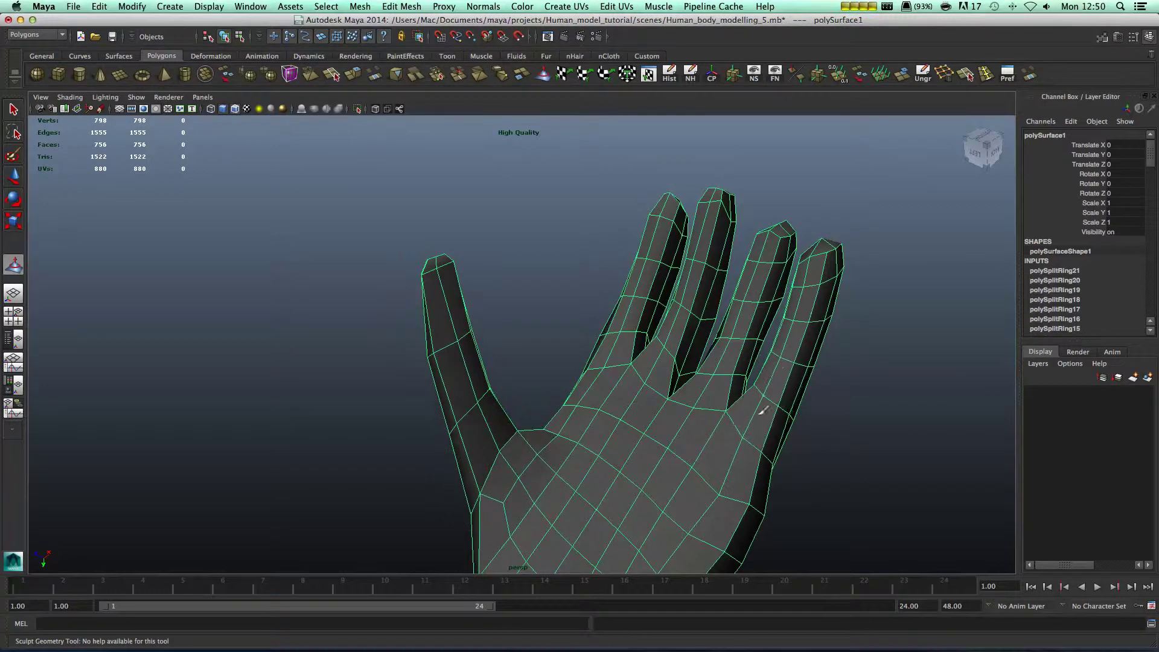
pyautogui.moveTo(794, 343)
pyautogui.mouseDown()
pyautogui.moveTo(748, 513)
pyautogui.moveTo(743, 479)
pyautogui.moveTo(807, 338)
pyautogui.mouseUp()
pyautogui.moveTo(733, 313)
pyautogui.mouseDown()
pyautogui.moveTo(694, 382)
pyautogui.moveTo(660, 383)
pyautogui.moveTo(676, 375)
pyautogui.moveTo(621, 324)
pyautogui.moveTo(637, 290)
pyautogui.moveTo(717, 259)
pyautogui.moveTo(725, 343)
pyautogui.moveTo(745, 296)
pyautogui.moveTo(776, 268)
pyautogui.moveTo(702, 279)
pyautogui.mouseUp()
pyautogui.moveTo(626, 343); pyautogui.dragTo(626, 290)
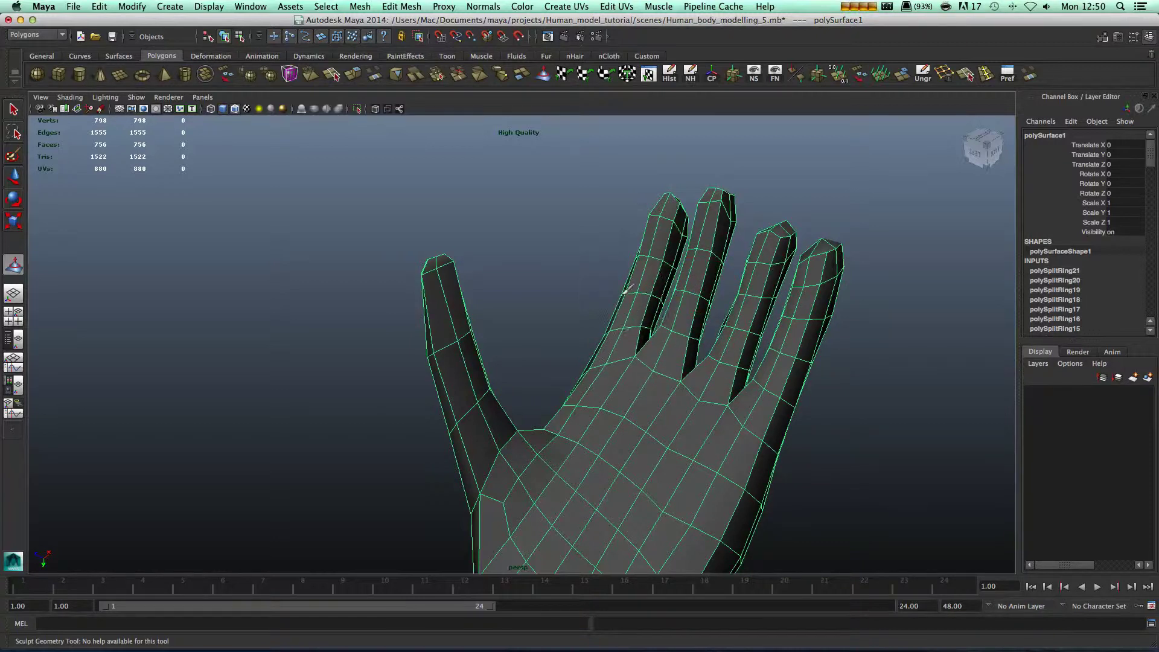
# Even out the mesh over the knuckles and back of the hand with sculpt strokes
pyautogui.moveTo(577, 441)
pyautogui.keyDown('alt'); pyautogui.mouseDown()
pyautogui.moveTo(593, 290)
pyautogui.moveTo(590, 388)
pyautogui.moveTo(581, 381)
pyautogui.moveTo(634, 301)
pyautogui.moveTo(722, 265)
pyautogui.mouseUp(); pyautogui.keyUp('alt')
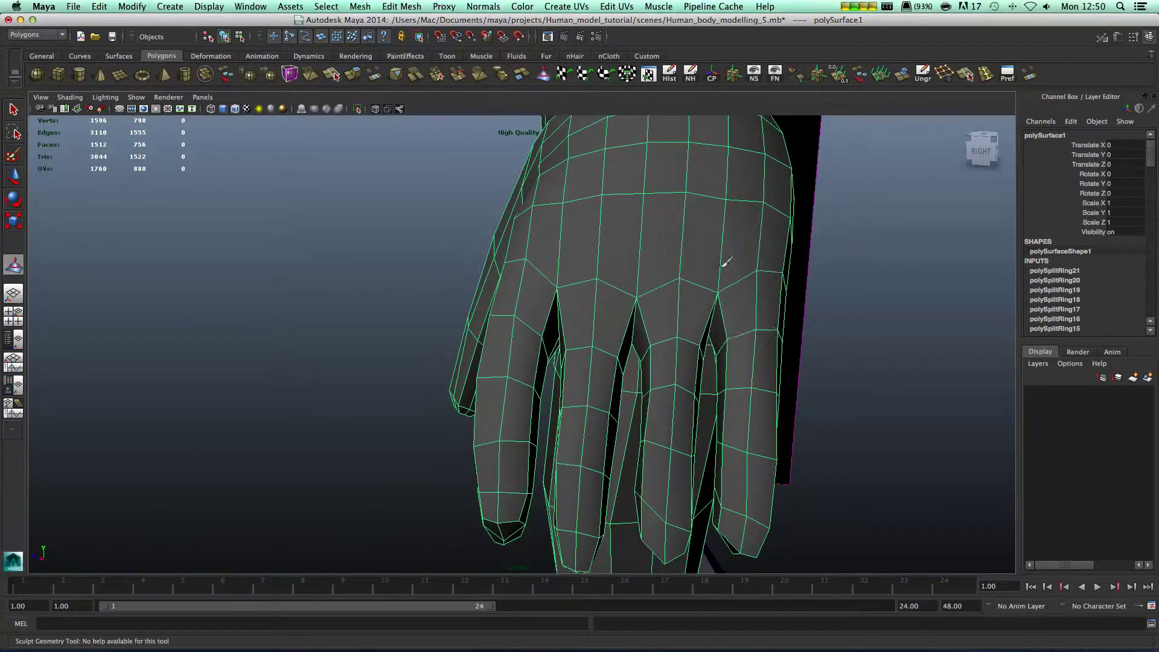
pyautogui.moveTo(588, 281)
pyautogui.mouseDown()
pyautogui.moveTo(542, 284)
pyautogui.moveTo(523, 299)
pyautogui.moveTo(521, 354)
pyautogui.moveTo(566, 273)
pyautogui.moveTo(614, 339)
pyautogui.moveTo(654, 326)
pyautogui.moveTo(722, 333)
pyautogui.moveTo(737, 375)
pyautogui.moveTo(716, 375)
pyautogui.moveTo(737, 365)
pyautogui.moveTo(689, 298)
pyautogui.moveTo(567, 254)
pyautogui.moveTo(546, 263)
pyautogui.moveTo(628, 307)
pyautogui.moveTo(641, 361)
pyautogui.mouseUp()
pyautogui.keyDown('alt'); pyautogui.moveTo(638, 363); pyautogui.dragTo(543, 297, button='right'); pyautogui.keyUp('alt')
pyautogui.keyDown('alt'); pyautogui.moveTo(543, 298); pyautogui.dragTo(564, 279); pyautogui.keyUp('alt')
pyautogui.moveTo(564, 280)
pyautogui.keyDown('alt'); pyautogui.mouseDown(button='right')
pyautogui.moveTo(512, 297)
pyautogui.moveTo(467, 347)
pyautogui.mouseUp(button='right'); pyautogui.keyUp('alt')
pyautogui.moveTo(499, 163)
pyautogui.mouseDown()
pyautogui.moveTo(549, 199)
pyautogui.moveTo(531, 229)
pyautogui.moveTo(538, 253)
pyautogui.moveTo(637, 251)
pyautogui.mouseUp()
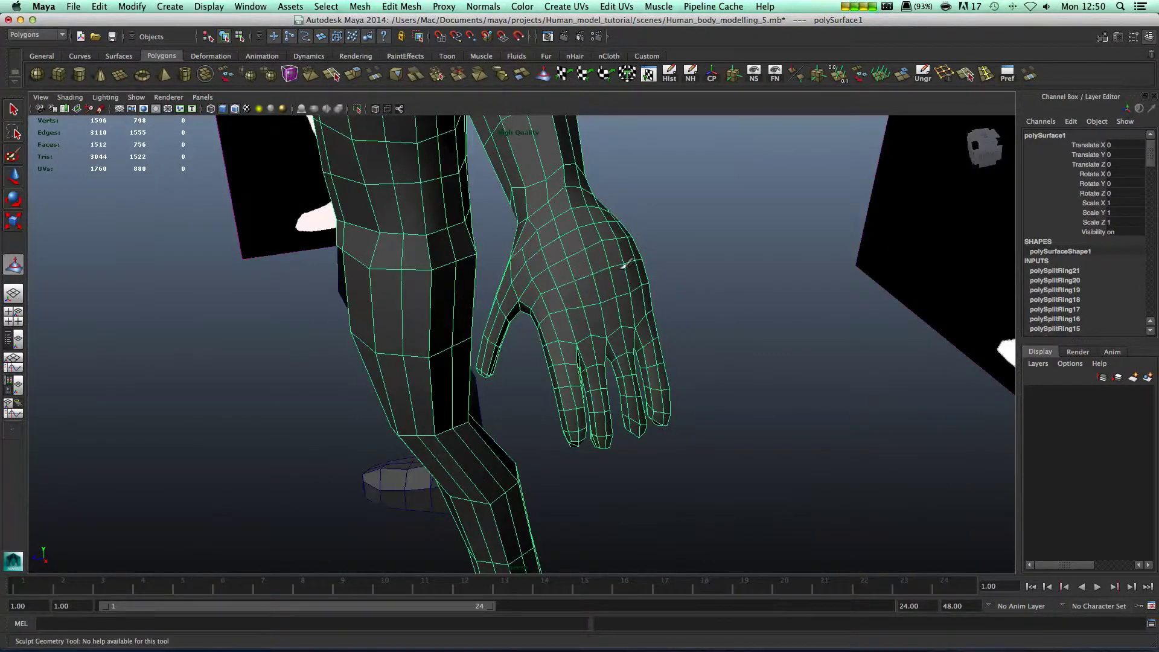
# Return to object mode, deselect the mesh, and check the hand and arm shape from several angles
pyautogui.keyDown('alt'); pyautogui.moveTo(563, 237); pyautogui.dragTo(534, 223); pyautogui.keyUp('alt')
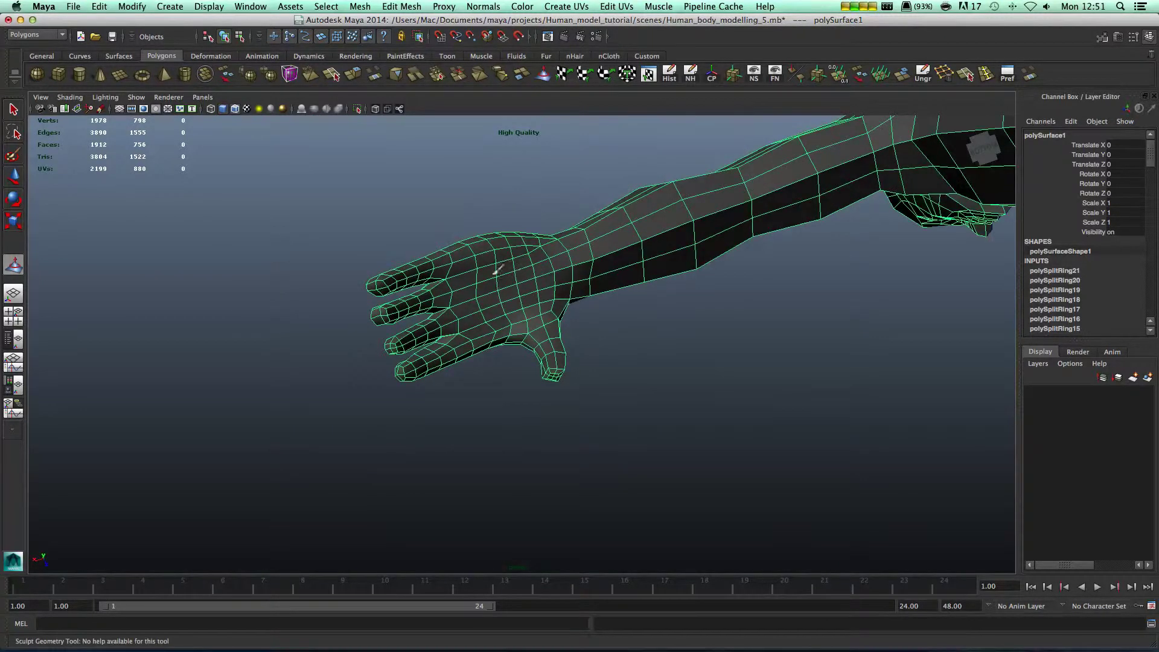
pyautogui.scroll(-5, 550, 243)
pyautogui.keyDown('alt'); pyautogui.moveTo(528, 261); pyautogui.dragTo(760, 417); pyautogui.keyUp('alt')
pyautogui.press('w')
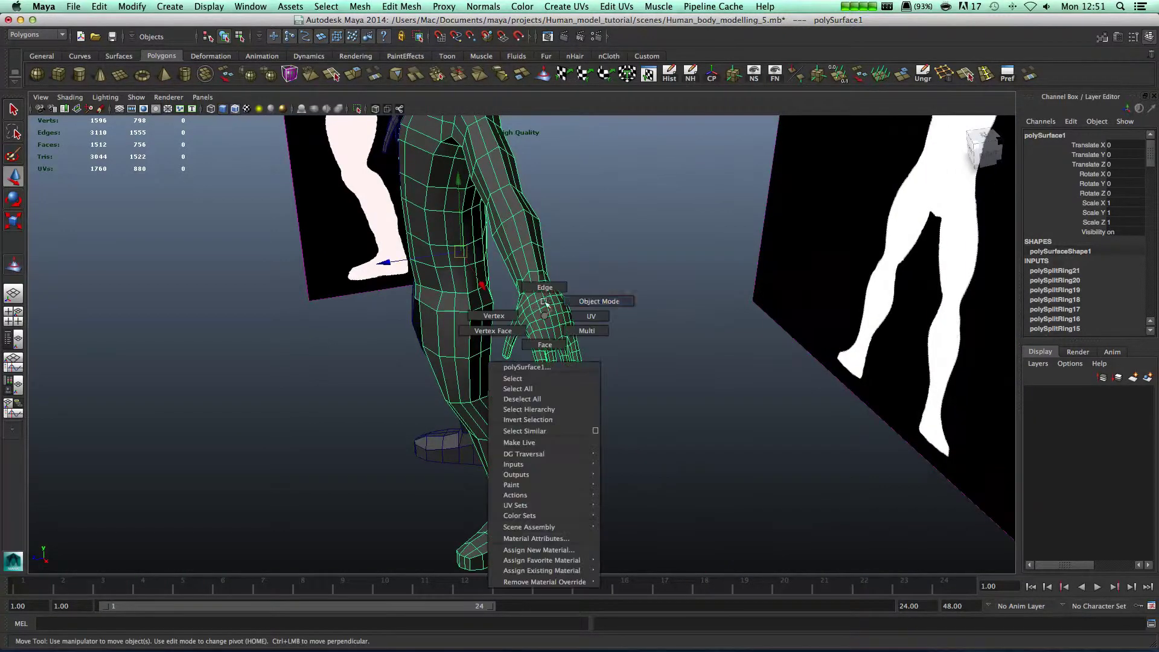
pyautogui.click(603, 292)
pyautogui.keyDown('alt'); pyautogui.moveTo(603, 292); pyautogui.dragTo(512, 317); pyautogui.keyUp('alt')
pyautogui.scroll(5, 530, 292)
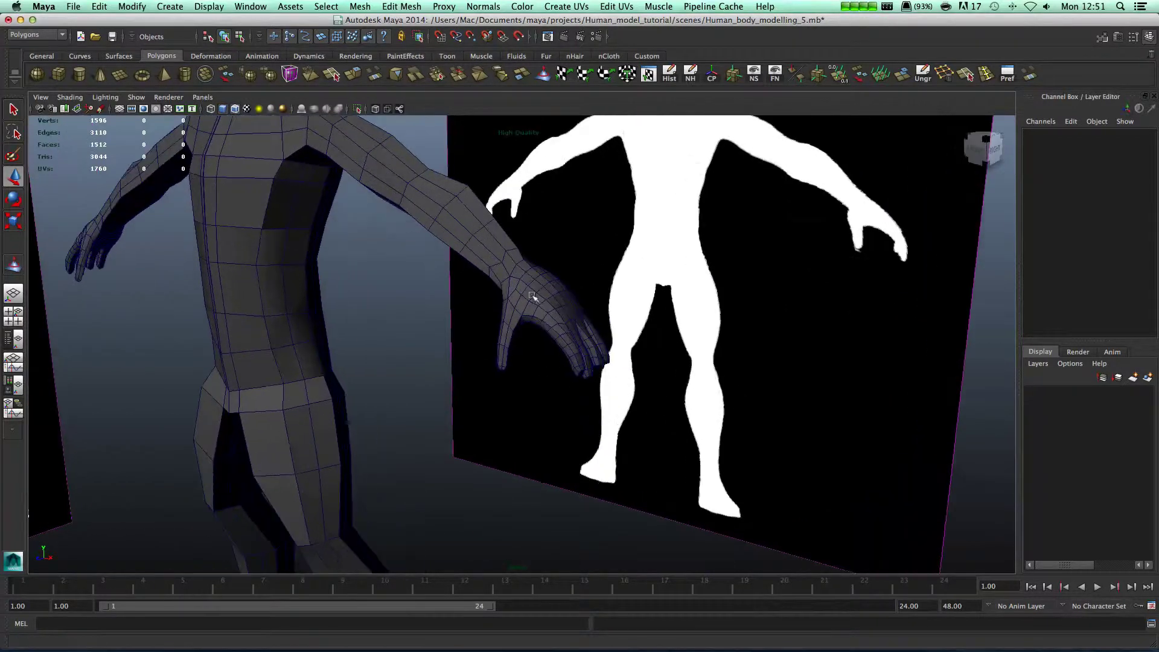
pyautogui.keyDown('alt'); pyautogui.moveTo(587, 284); pyautogui.dragTo(444, 329); pyautogui.keyUp('alt')
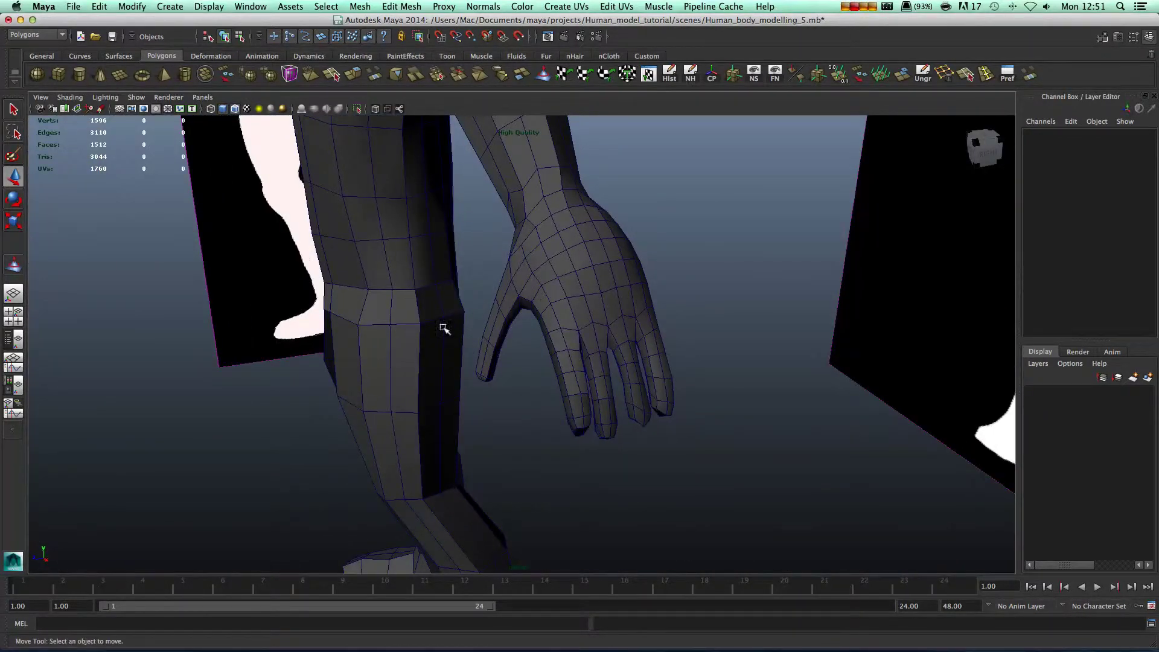
# Reselect the body mesh and sculpt the back of the hand with the Sculpt Geometry Tool's Push operation
pyautogui.doubleClick(13, 264)
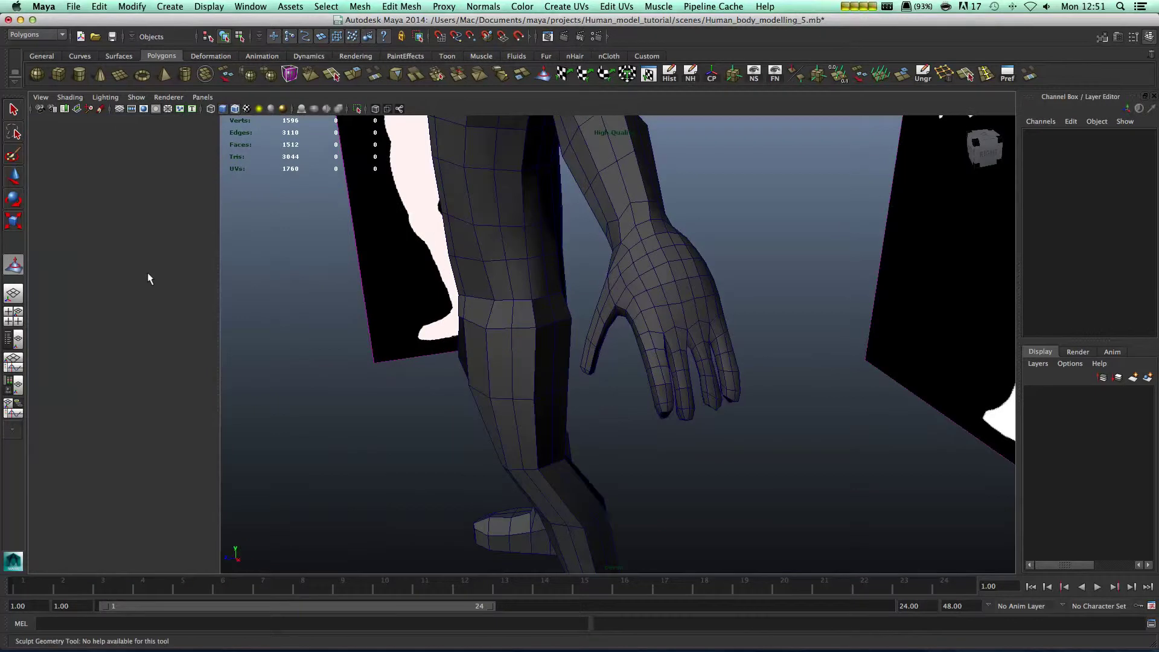
pyautogui.click(102, 263)
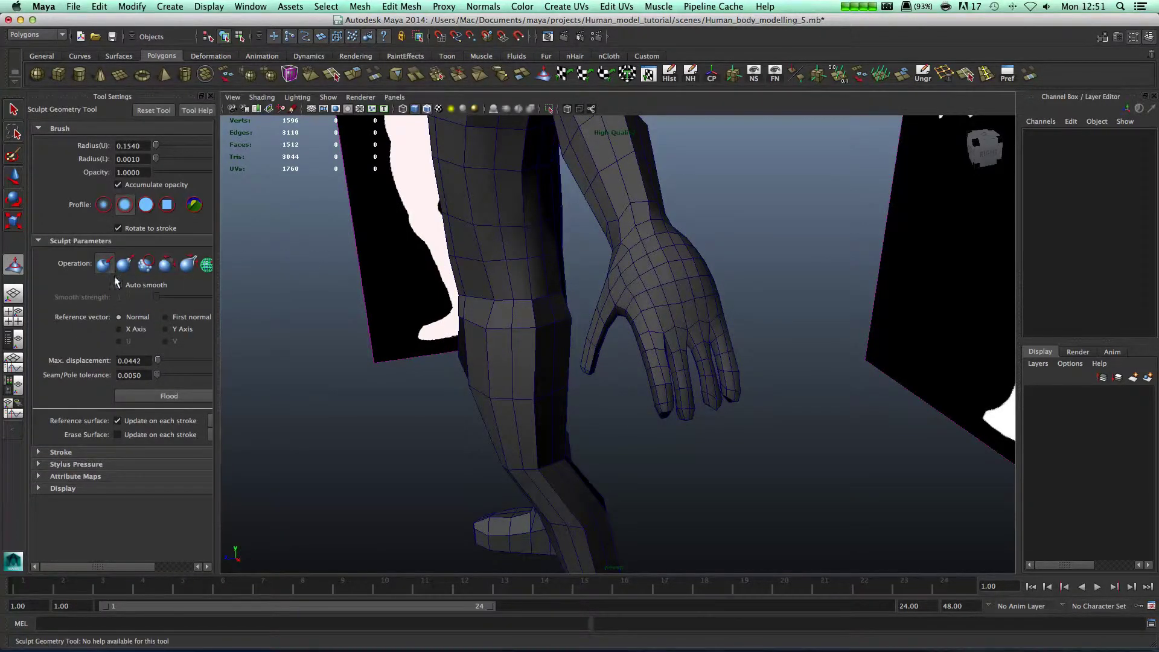
pyautogui.press('q')
pyautogui.click(666, 268)
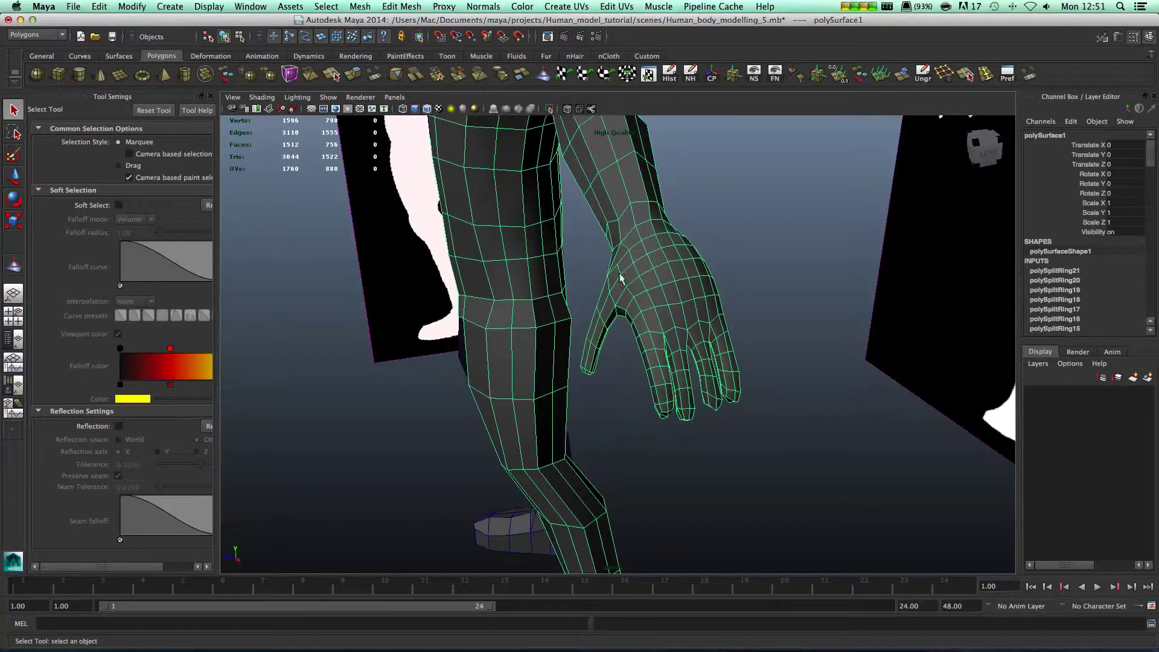
pyautogui.click(7, 265)
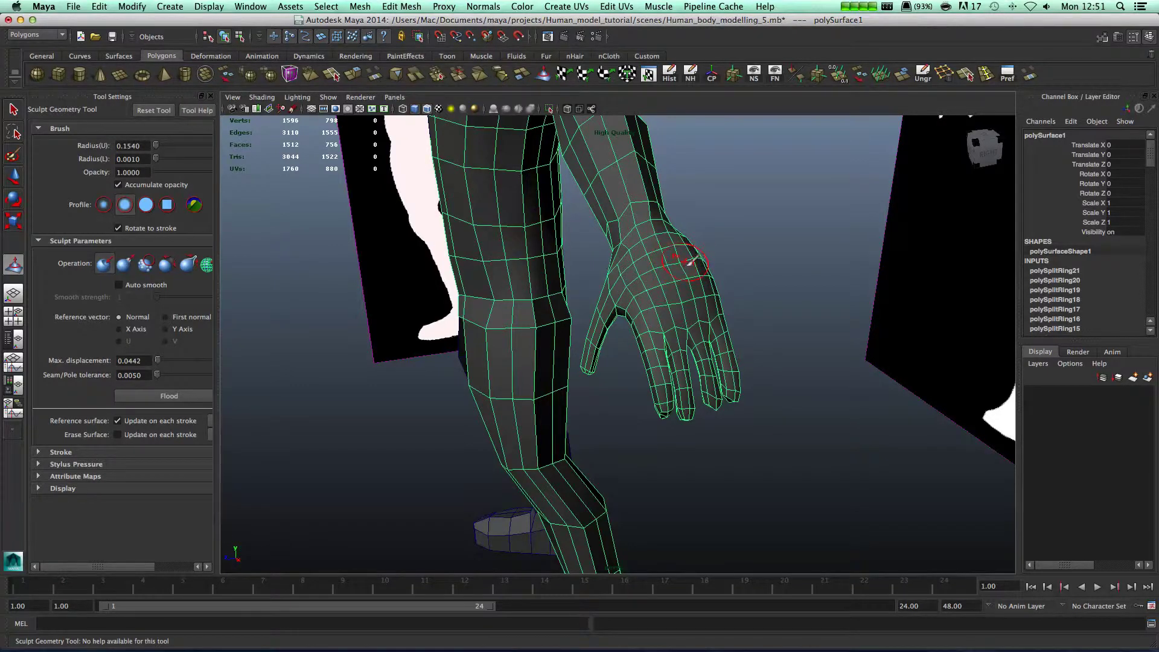
pyautogui.keyDown('alt'); pyautogui.moveTo(755, 249); pyautogui.dragTo(698, 242); pyautogui.keyUp('alt')
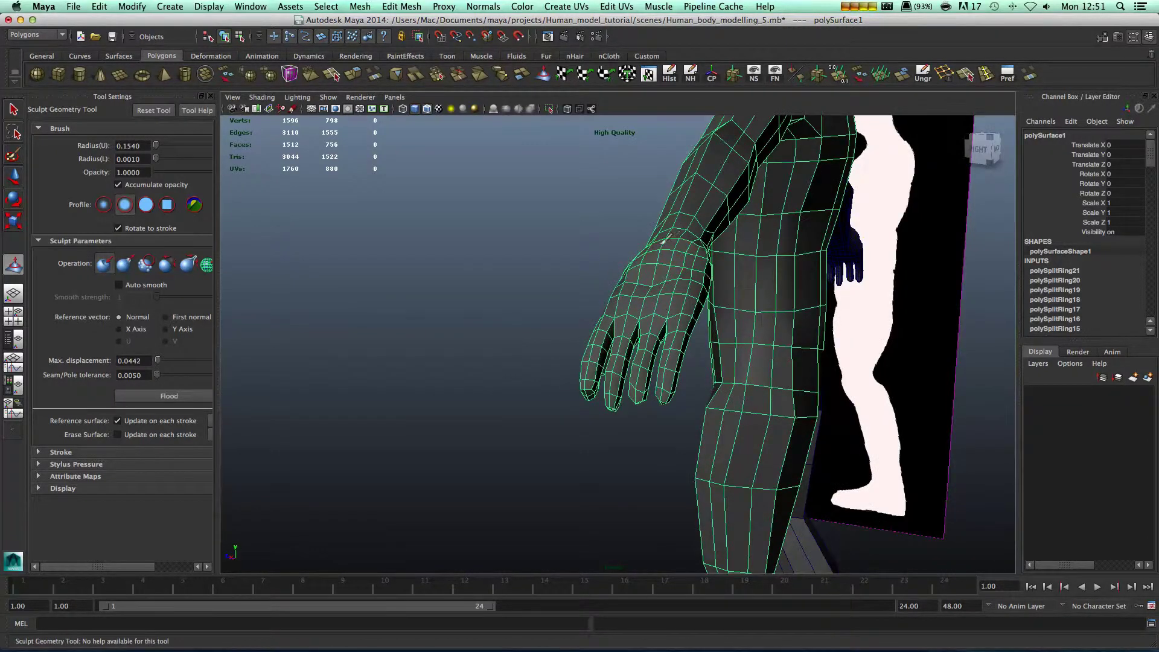
pyautogui.keyDown('alt'); pyautogui.moveTo(674, 258); pyautogui.dragTo(688, 268); pyautogui.keyUp('alt')
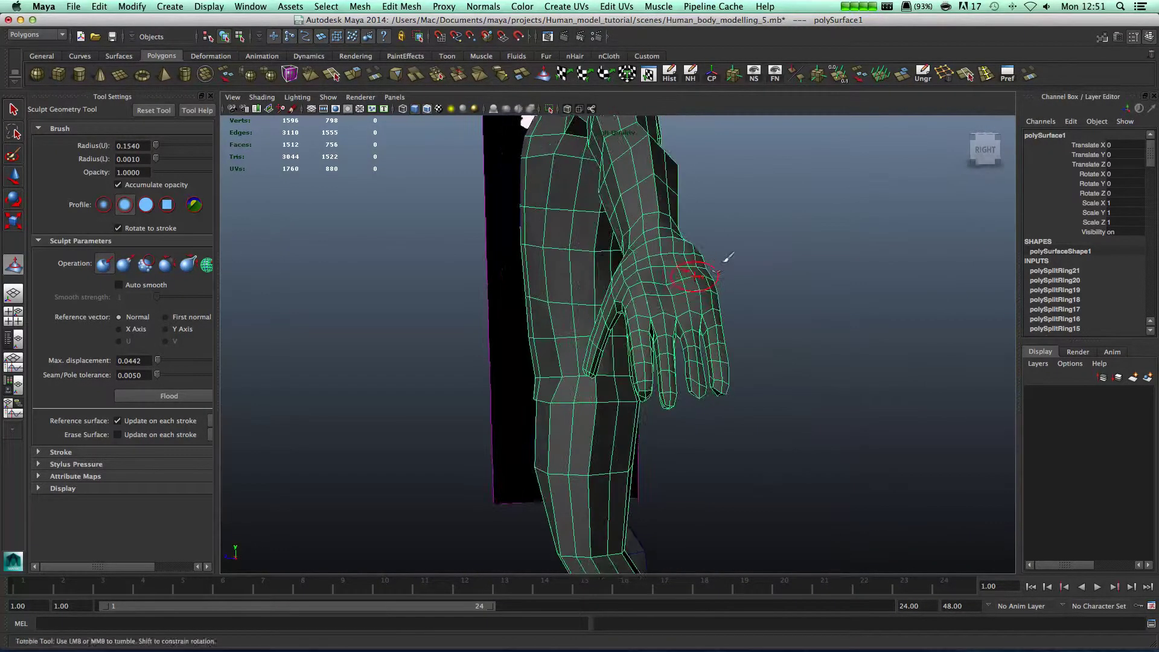
# Switch the sculpt operation to Relax and even out the mesh around the back of the hand and wrist
pyautogui.click(166, 263)
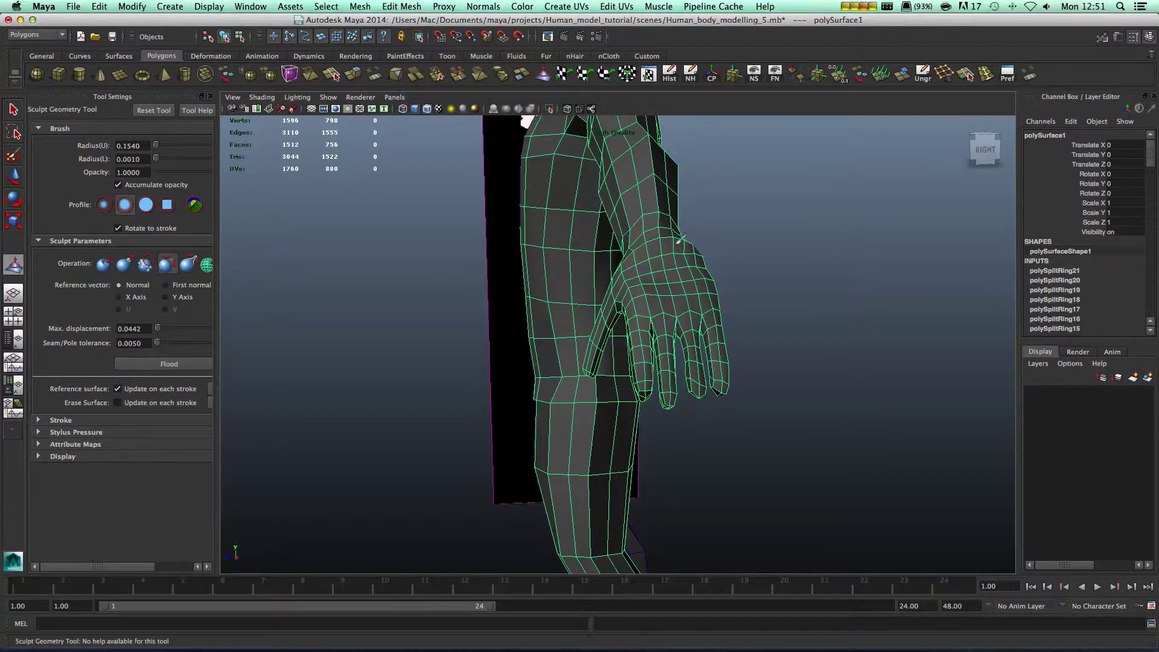
pyautogui.keyDown('alt'); pyautogui.moveTo(664, 257); pyautogui.dragTo(690, 247); pyautogui.keyUp('alt')
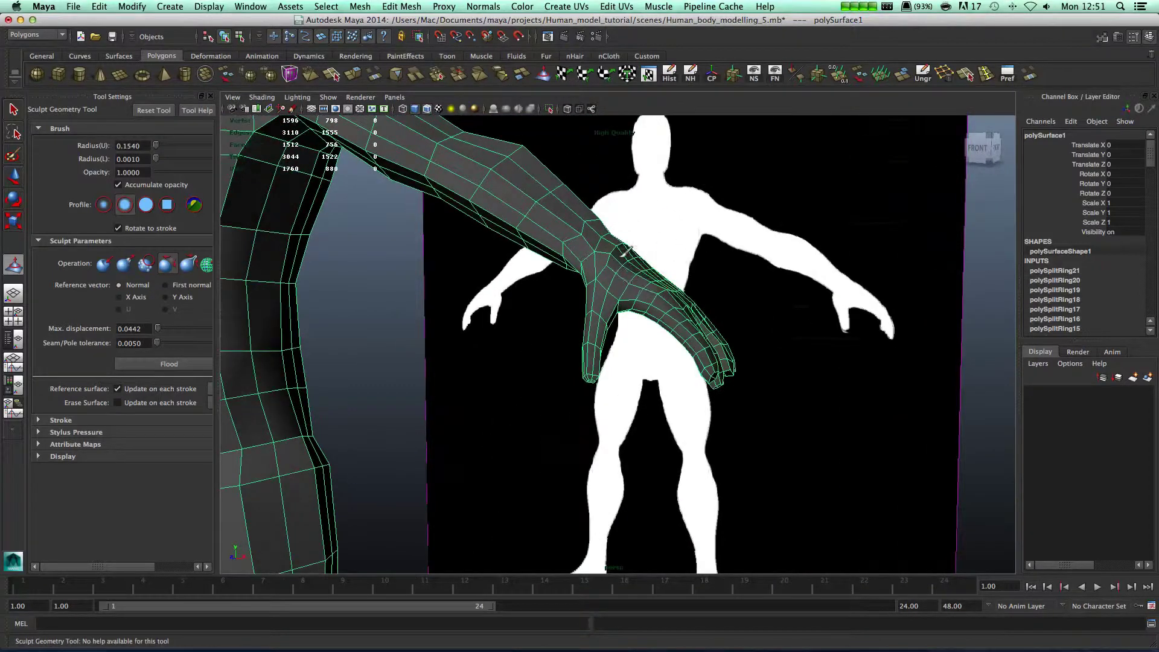
pyautogui.keyDown('alt'); pyautogui.moveTo(718, 251); pyautogui.dragTo(676, 283); pyautogui.keyUp('alt')
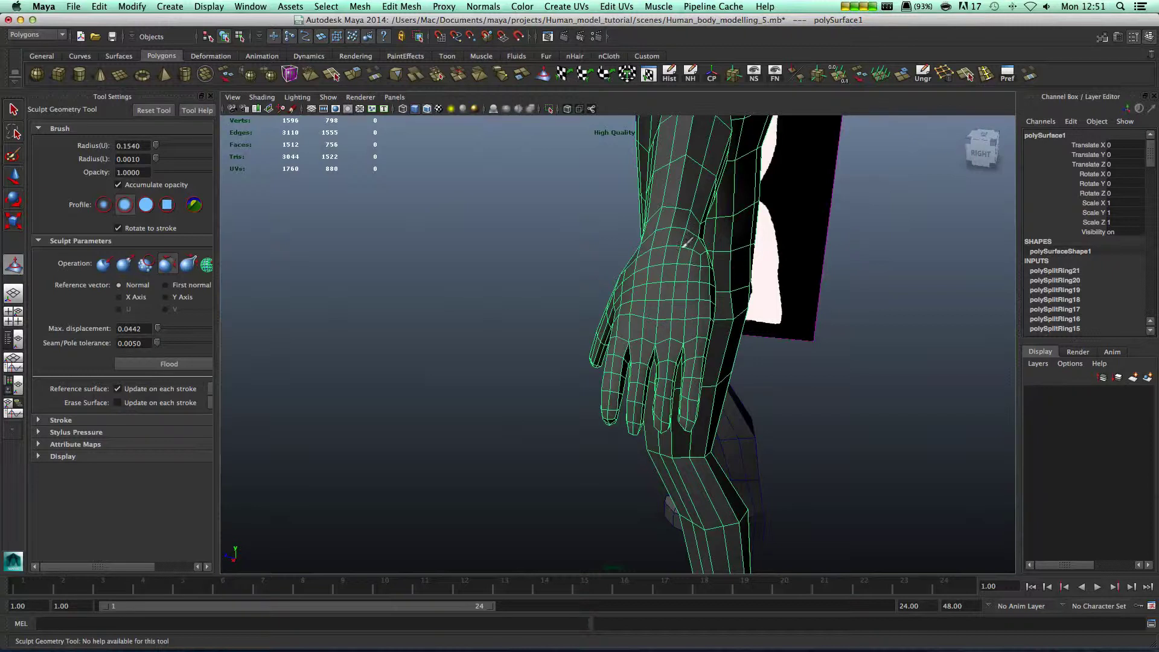
# Raise the outer heel of the palm with the Pull operation and even out the palm with Relax
pyautogui.keyDown('alt'); pyautogui.moveTo(664, 271); pyautogui.dragTo(565, 215); pyautogui.keyUp('alt')
pyautogui.scroll(3, 574, 211)
pyautogui.keyDown('alt'); pyautogui.moveTo(578, 209); pyautogui.dragTo(607, 211, button='right'); pyautogui.keyUp('alt')
pyautogui.keyDown('alt'); pyautogui.moveTo(607, 211); pyautogui.dragTo(547, 260); pyautogui.keyUp('alt')
pyautogui.click(124, 264)
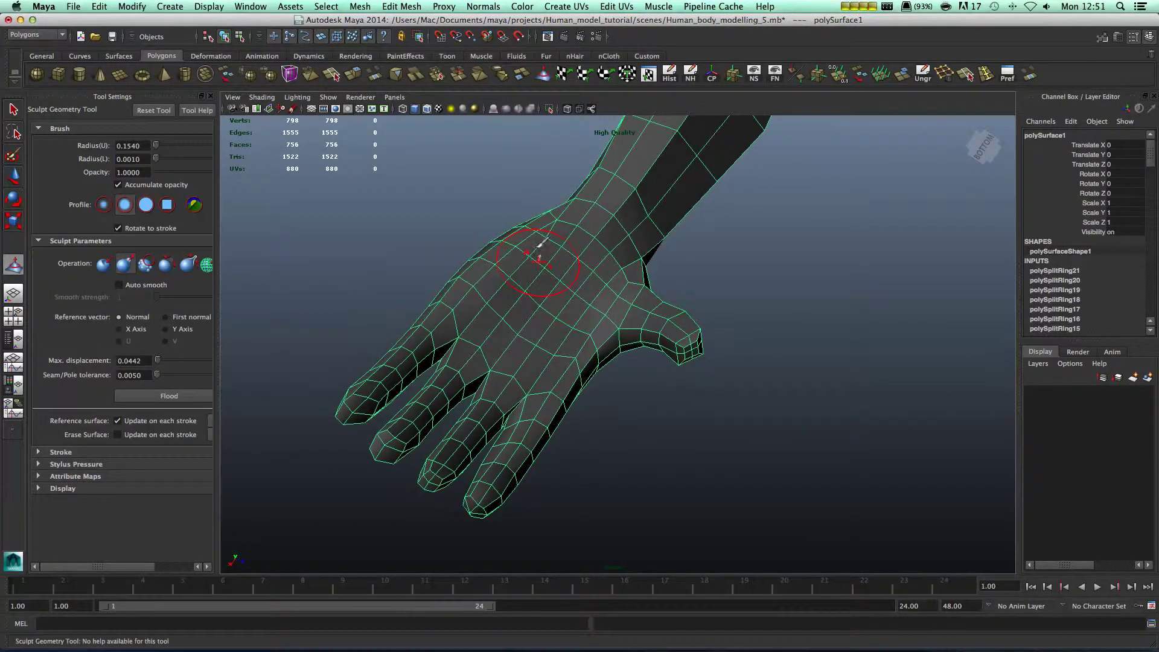
pyautogui.moveTo(520, 259); pyautogui.dragTo(508, 292)
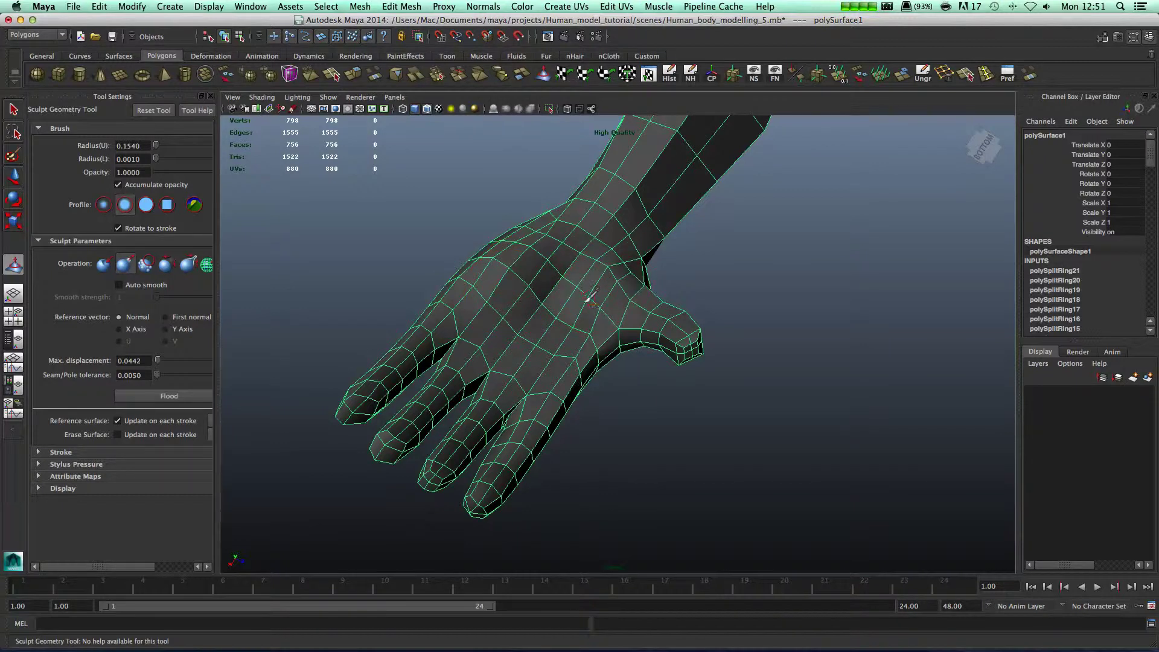
pyautogui.click(167, 263)
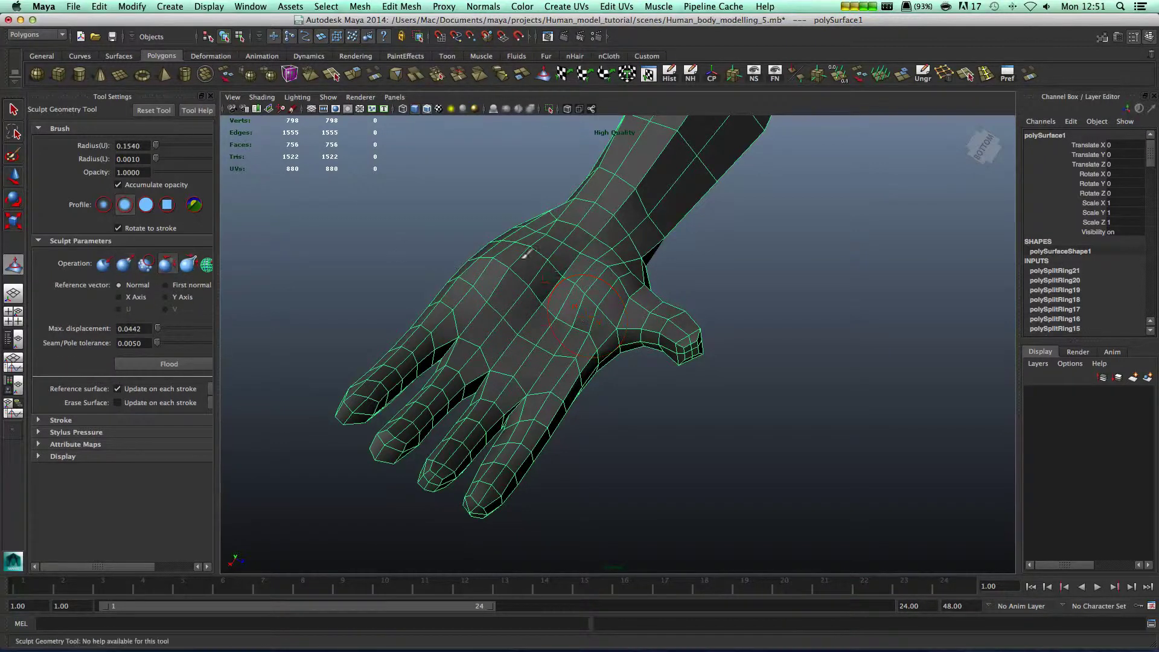
pyautogui.keyDown('alt'); pyautogui.moveTo(547, 270); pyautogui.dragTo(705, 248); pyautogui.keyUp('alt')
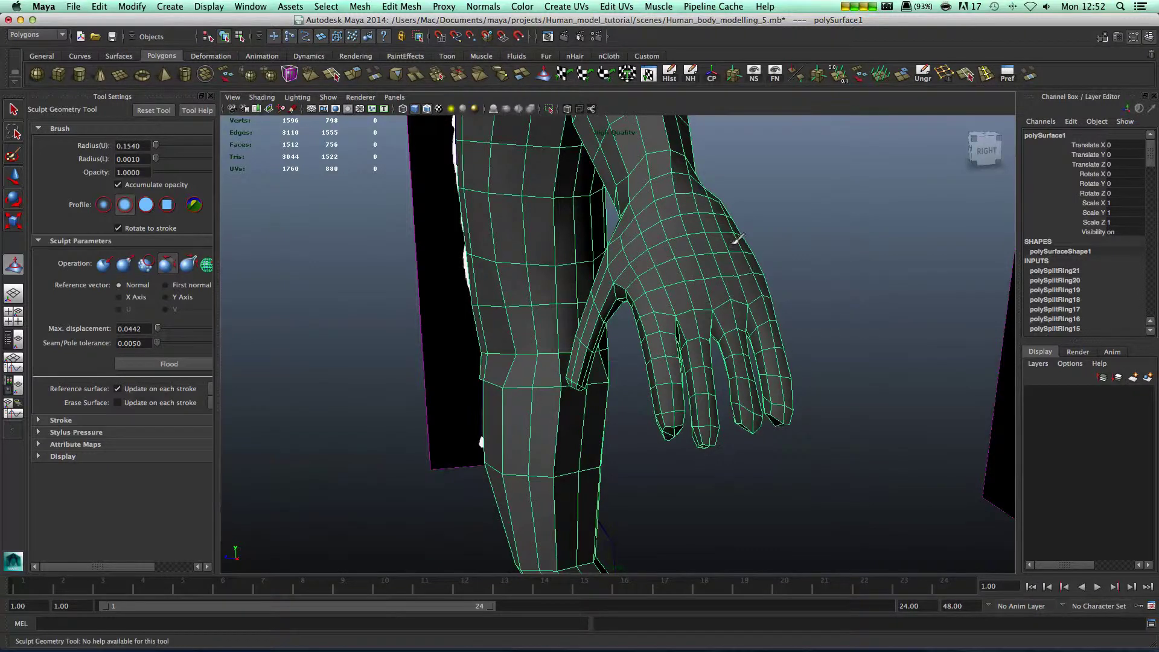
# Examine the sculpted hand and both arms from several angles against the reference images, and return to object mode
pyautogui.scroll(-3, 724, 250)
pyautogui.keyDown('alt'); pyautogui.moveTo(627, 335); pyautogui.dragTo(689, 324); pyautogui.keyUp('alt')
pyautogui.keyDown('alt'); pyautogui.moveTo(690, 325); pyautogui.dragTo(604, 329, button='right'); pyautogui.keyUp('alt')
pyautogui.scroll(-2, 605, 326)
pyautogui.keyDown('alt'); pyautogui.moveTo(605, 326); pyautogui.dragTo(685, 320, button='middle'); pyautogui.keyUp('alt')
pyautogui.scroll(4, 471, 280)
pyautogui.keyDown('alt'); pyautogui.moveTo(471, 281); pyautogui.dragTo(435, 297); pyautogui.keyUp('alt')
pyautogui.keyDown('alt'); pyautogui.moveTo(588, 281); pyautogui.dragTo(722, 284); pyautogui.keyUp('alt')
pyautogui.keyDown('alt'); pyautogui.moveTo(853, 288); pyautogui.dragTo(700, 291); pyautogui.keyUp('alt')
pyautogui.scroll(-5, 771, 297)
pyautogui.scroll(3, 714, 287)
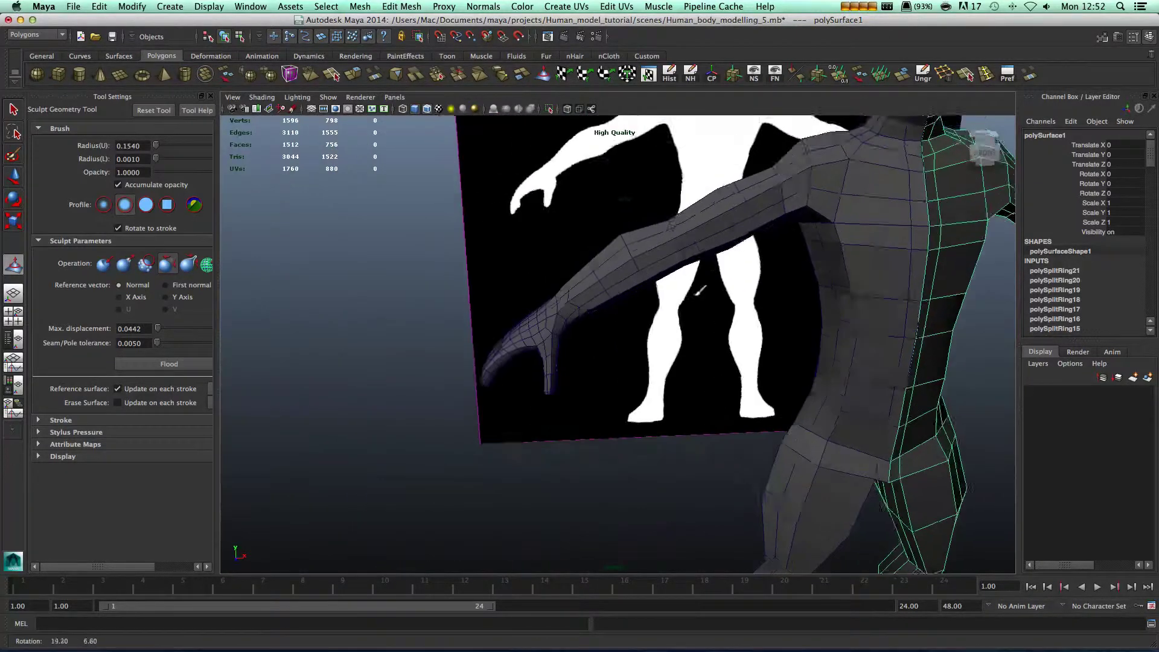
pyautogui.scroll(3, 695, 291)
pyautogui.scroll(-5, 826, 228)
pyautogui.keyDown('alt'); pyautogui.moveTo(825, 228); pyautogui.dragTo(652, 285, button='middle'); pyautogui.keyUp('alt')
pyautogui.keyDown('alt'); pyautogui.moveTo(652, 285); pyautogui.dragTo(591, 290); pyautogui.keyUp('alt')
pyautogui.press('w')
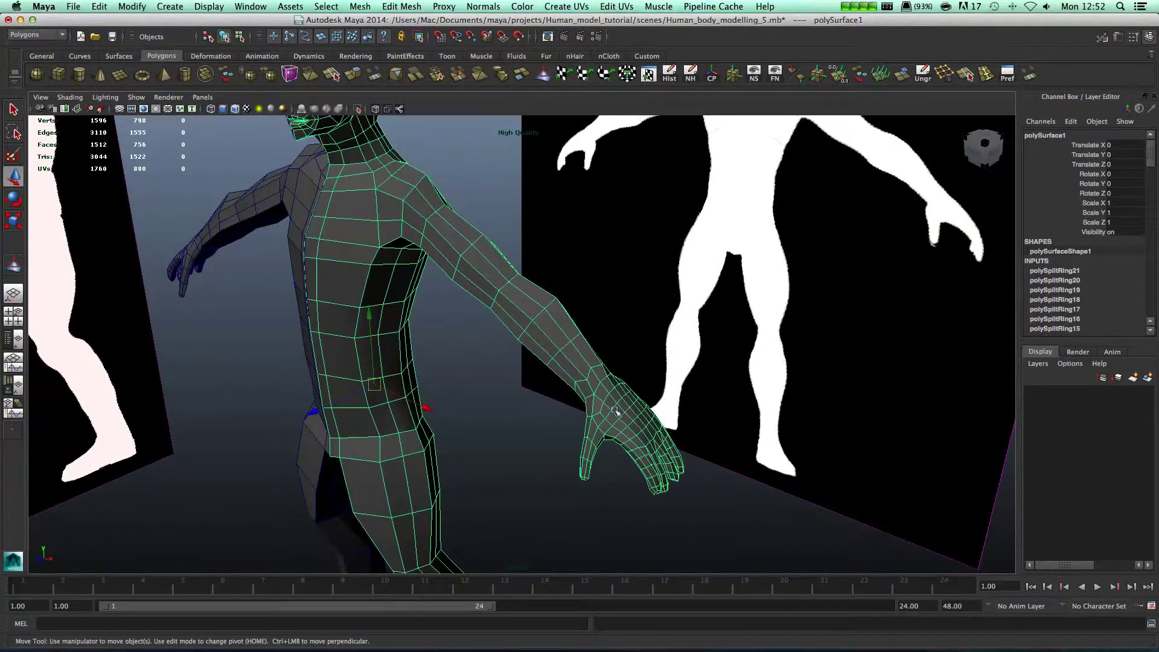
pyautogui.moveTo(640, 416); pyautogui.dragTo(639, 453, button='right')
pyautogui.moveTo(622, 375); pyautogui.dragTo(688, 361, button='right')
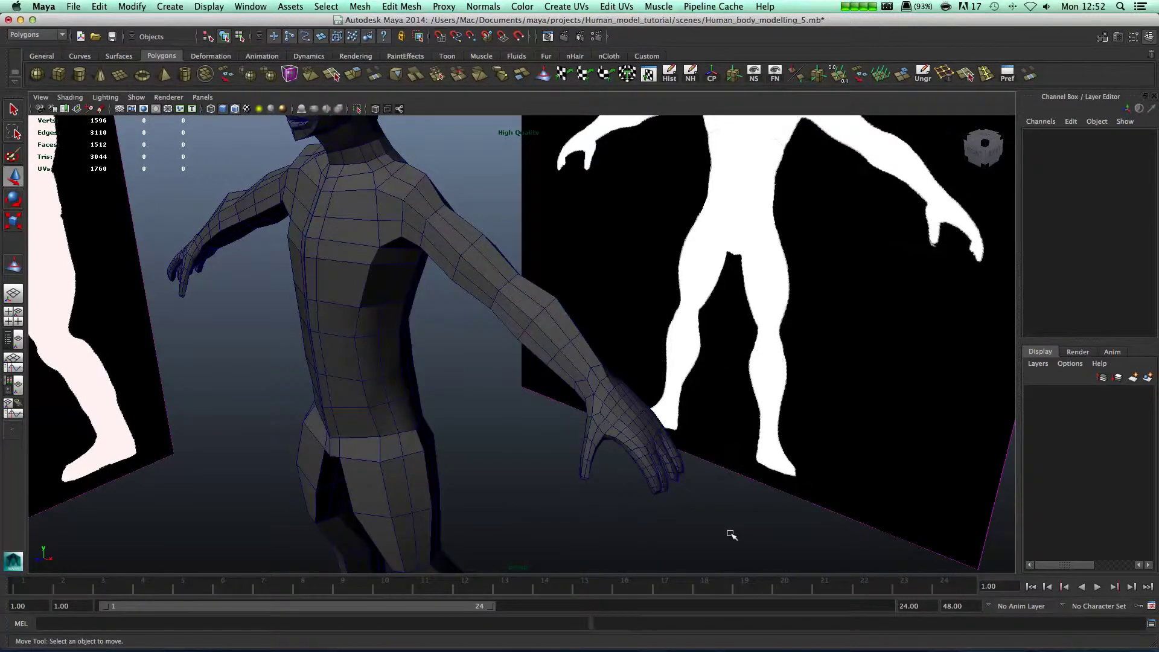
# Move the vertex on the thumb side of the forearm just above the wrist down toward the forearm's lower edge
pyautogui.keyDown('alt'); pyautogui.moveTo(659, 501); pyautogui.dragTo(738, 480); pyautogui.keyUp('alt')
pyautogui.keyDown('alt'); pyautogui.moveTo(719, 423); pyautogui.dragTo(725, 497, button='middle'); pyautogui.keyUp('alt')
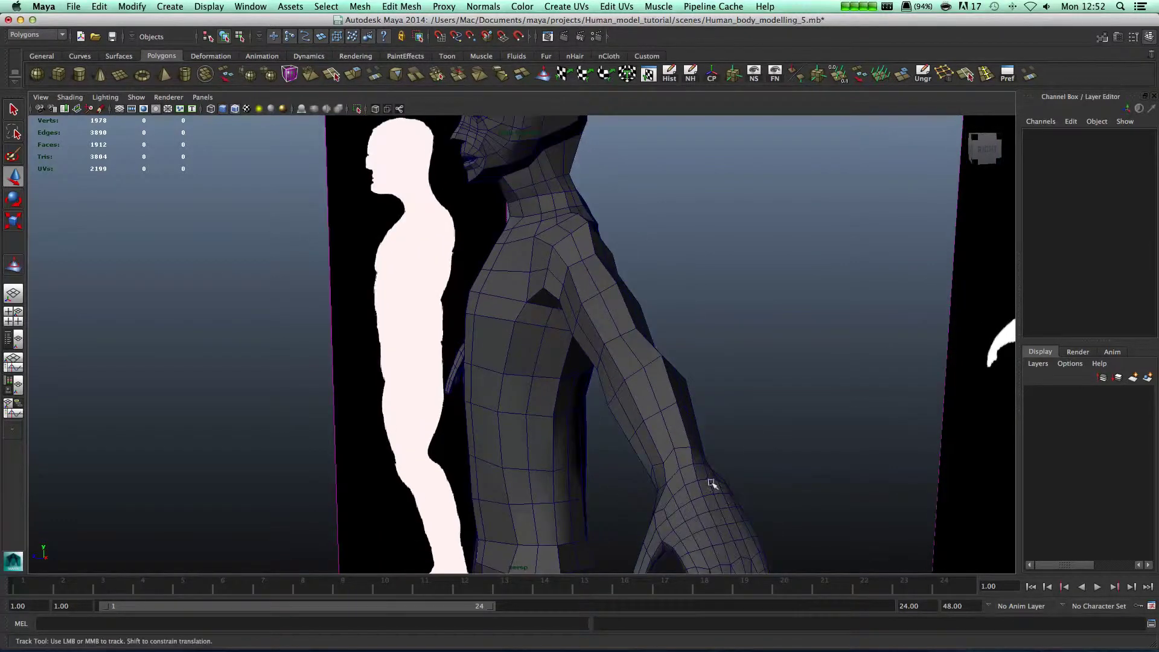
pyautogui.keyDown('alt'); pyautogui.moveTo(733, 476); pyautogui.dragTo(749, 462); pyautogui.keyUp('alt')
pyautogui.keyDown('alt'); pyautogui.moveTo(748, 461); pyautogui.dragTo(735, 471, button='right'); pyautogui.keyUp('alt')
pyautogui.keyDown('alt'); pyautogui.moveTo(734, 471); pyautogui.dragTo(653, 425, button='middle'); pyautogui.keyUp('alt')
pyautogui.keyDown('alt'); pyautogui.moveTo(653, 425); pyautogui.dragTo(737, 359); pyautogui.keyUp('alt')
pyautogui.rightClick(797, 362)
pyautogui.click(754, 347)
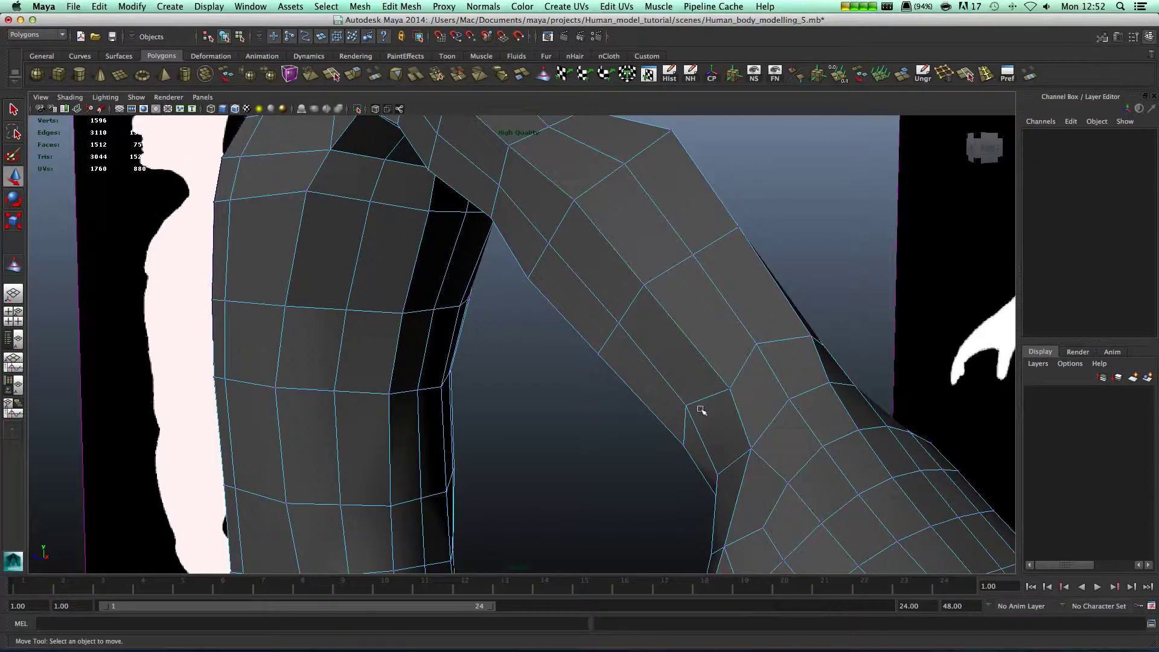
pyautogui.click(677, 398)
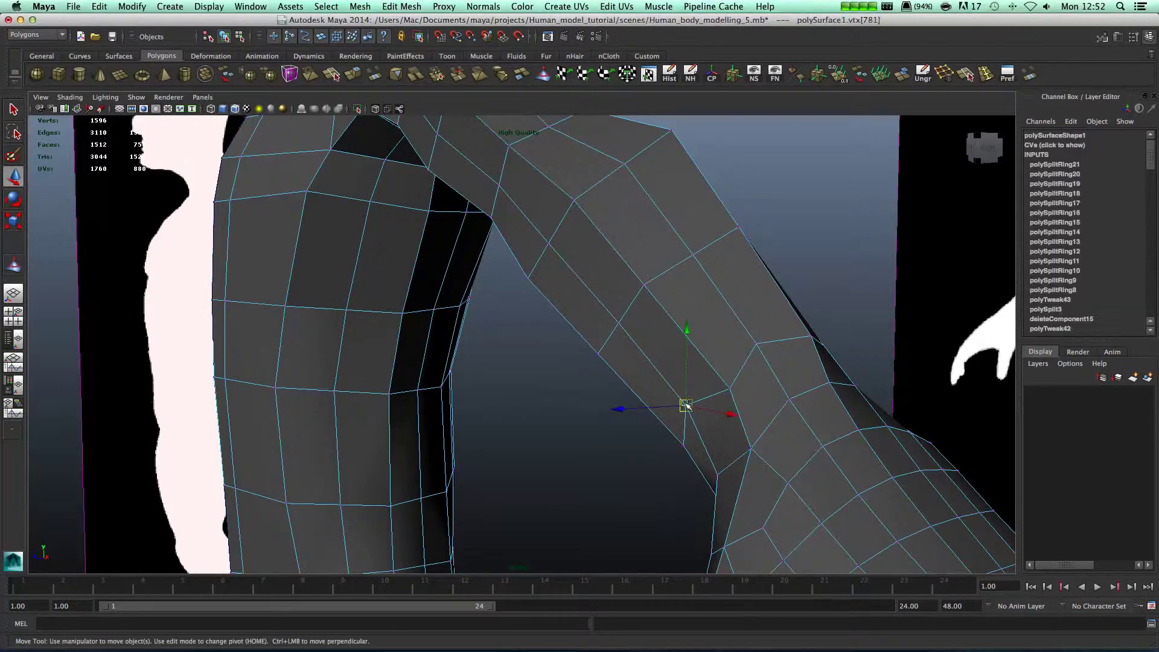
pyautogui.moveTo(678, 400); pyautogui.dragTo(674, 416)
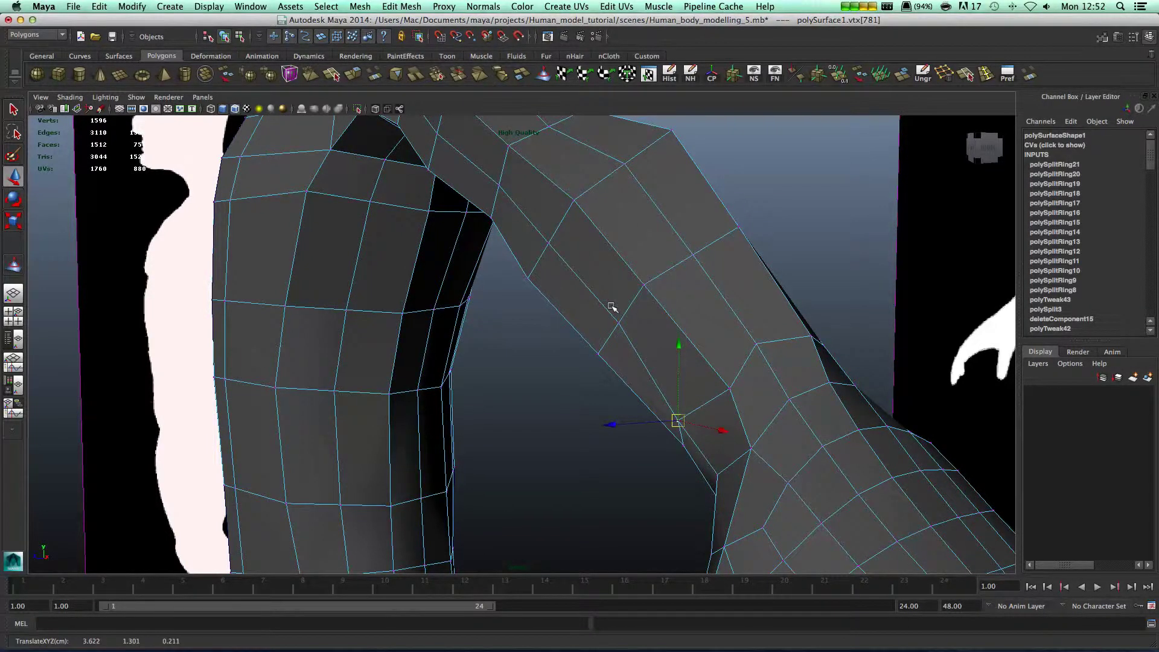
# Adjust the vertex on the underside of the forearm just above the thumb side of the wrist
pyautogui.click(675, 338)
pyautogui.moveTo(675, 339)
pyautogui.keyDown('alt'); pyautogui.mouseDown()
pyautogui.moveTo(748, 305)
pyautogui.moveTo(722, 302)
pyautogui.moveTo(670, 333)
pyautogui.mouseUp(); pyautogui.keyUp('alt')
pyautogui.keyDown('alt'); pyautogui.moveTo(669, 334); pyautogui.dragTo(567, 363, button='right'); pyautogui.keyUp('alt')
pyautogui.keyDown('alt'); pyautogui.moveTo(650, 277); pyautogui.dragTo(753, 211); pyautogui.keyUp('alt')
pyautogui.click(752, 196)
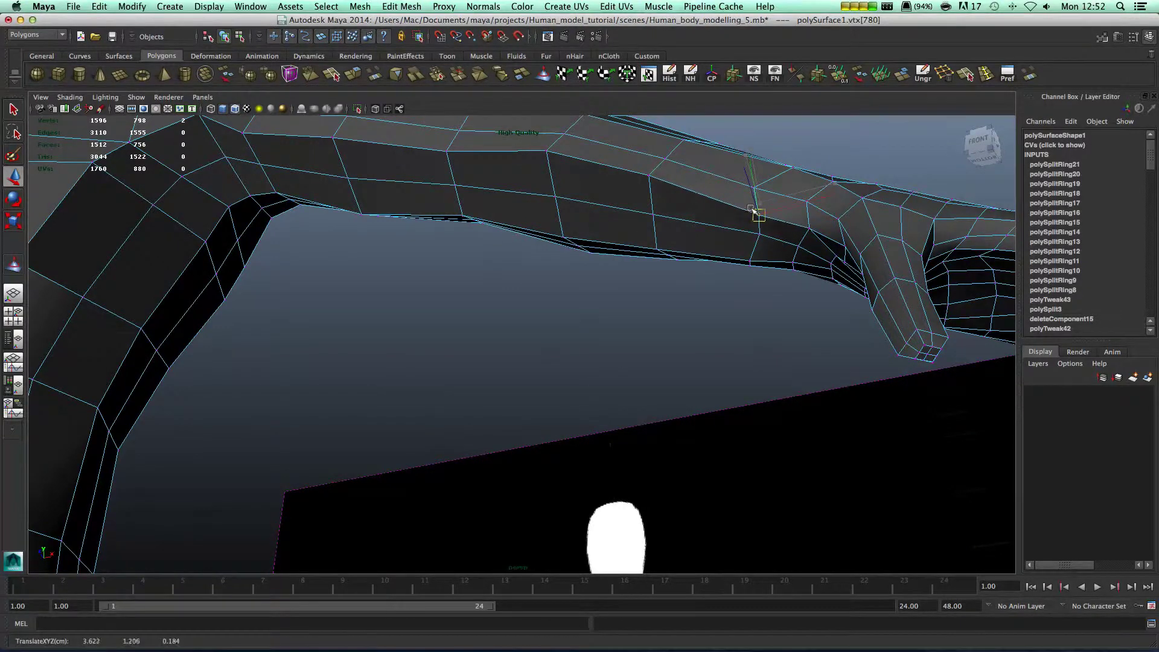
pyautogui.moveTo(643, 169); pyautogui.dragTo(558, 155)
pyautogui.click(538, 145)
pyautogui.keyDown('alt'); pyautogui.moveTo(531, 197); pyautogui.dragTo(423, 215); pyautogui.keyUp('alt')
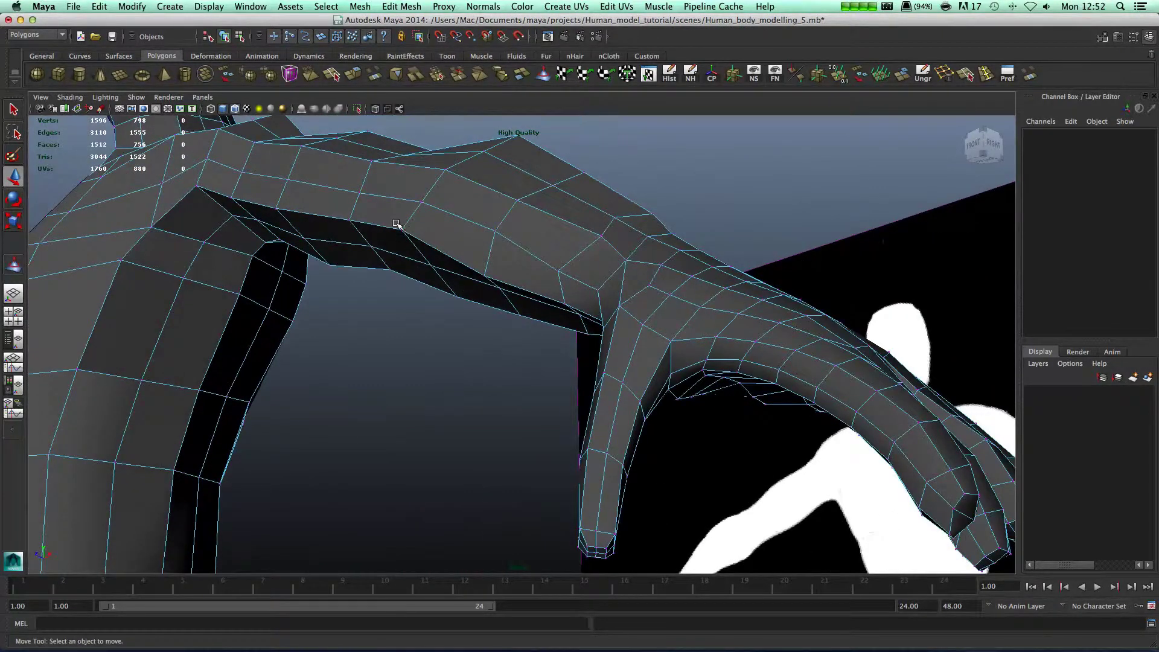
# Move the chest vertex in front of the armpit slightly forward and check the shape in smooth preview
pyautogui.click(395, 223)
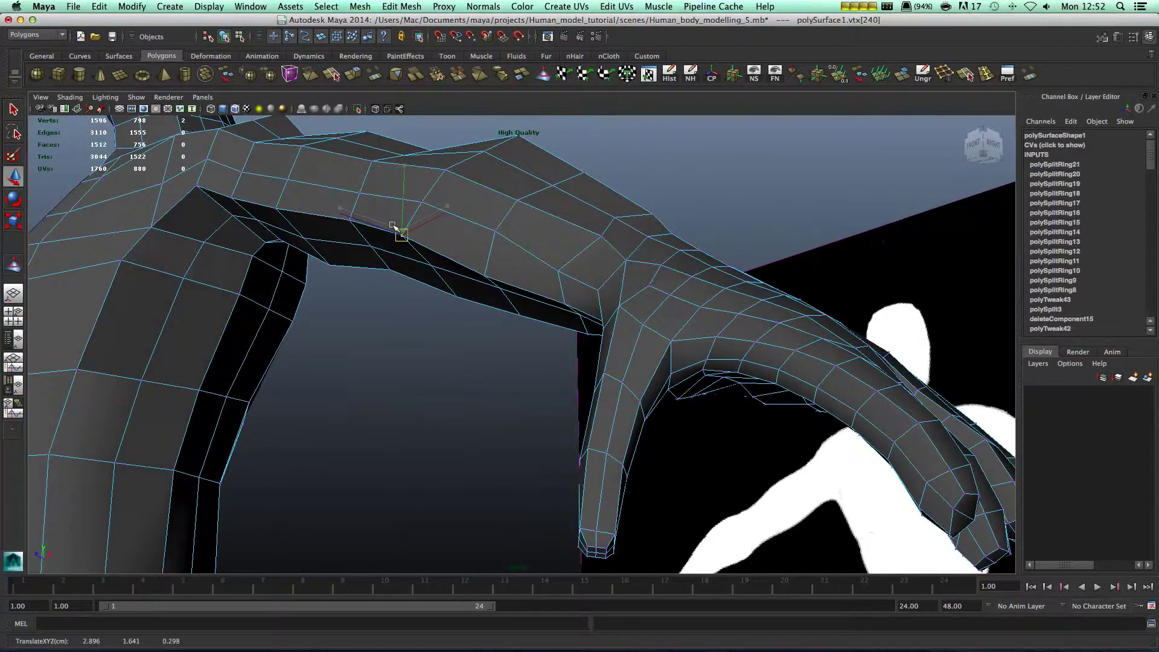
pyautogui.keyDown('alt'); pyautogui.moveTo(369, 304); pyautogui.dragTo(501, 202, button='middle'); pyautogui.keyUp('alt')
pyautogui.keyDown('alt'); pyautogui.moveTo(502, 202); pyautogui.dragTo(443, 314, button='right'); pyautogui.keyUp('alt')
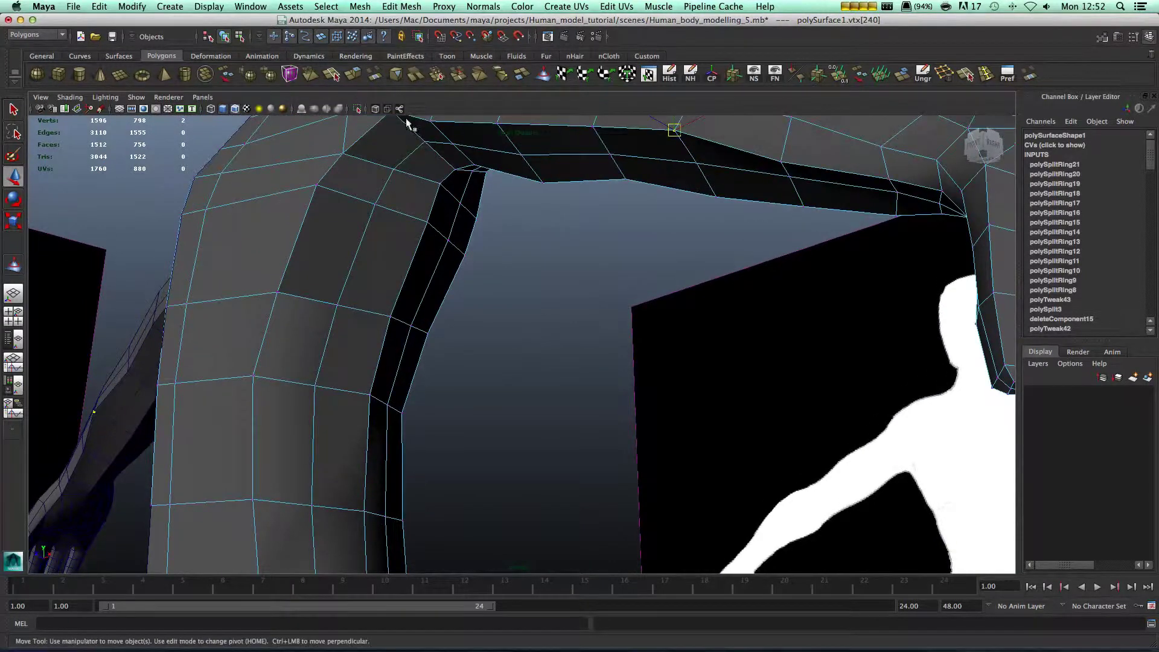
pyautogui.keyDown('alt'); pyautogui.moveTo(442, 313); pyautogui.dragTo(381, 389); pyautogui.keyUp('alt')
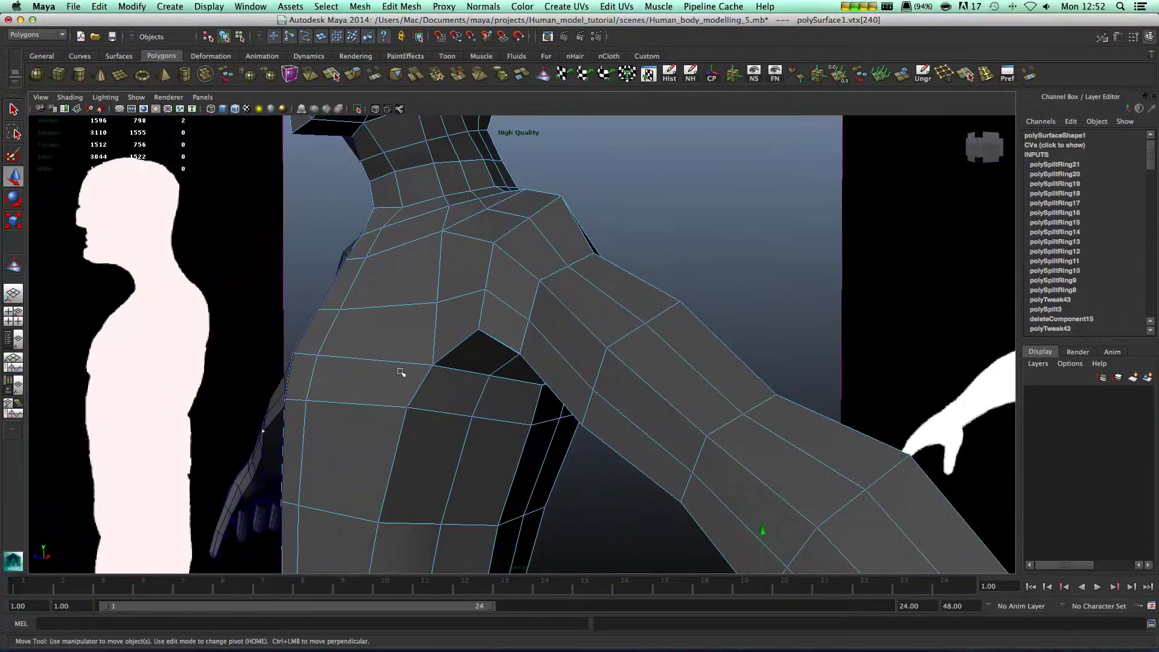
pyautogui.keyDown('alt'); pyautogui.moveTo(464, 322); pyautogui.dragTo(463, 268); pyautogui.keyUp('alt')
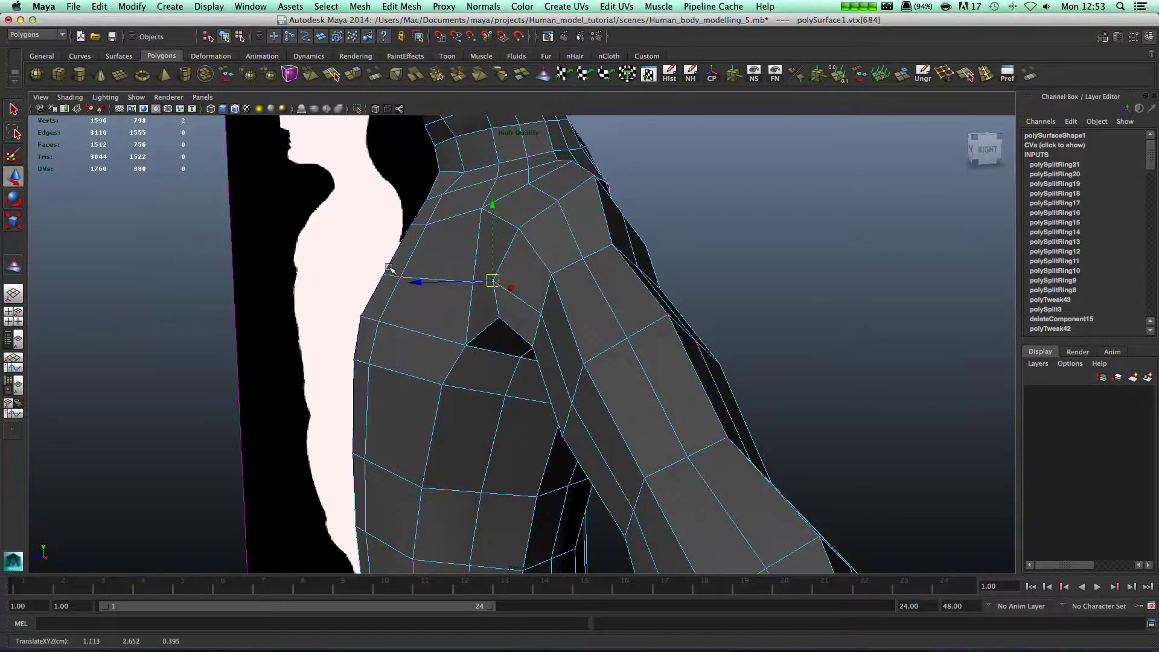
pyautogui.press('F8')
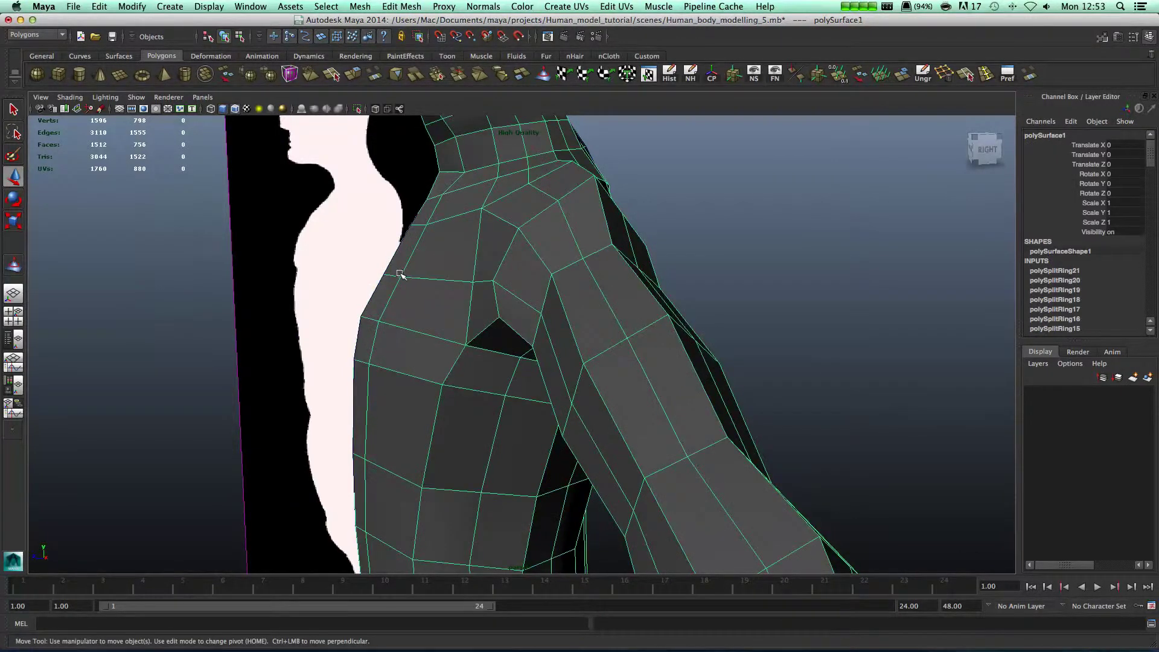
pyautogui.moveTo(454, 283); pyautogui.dragTo(421, 281, button='right')
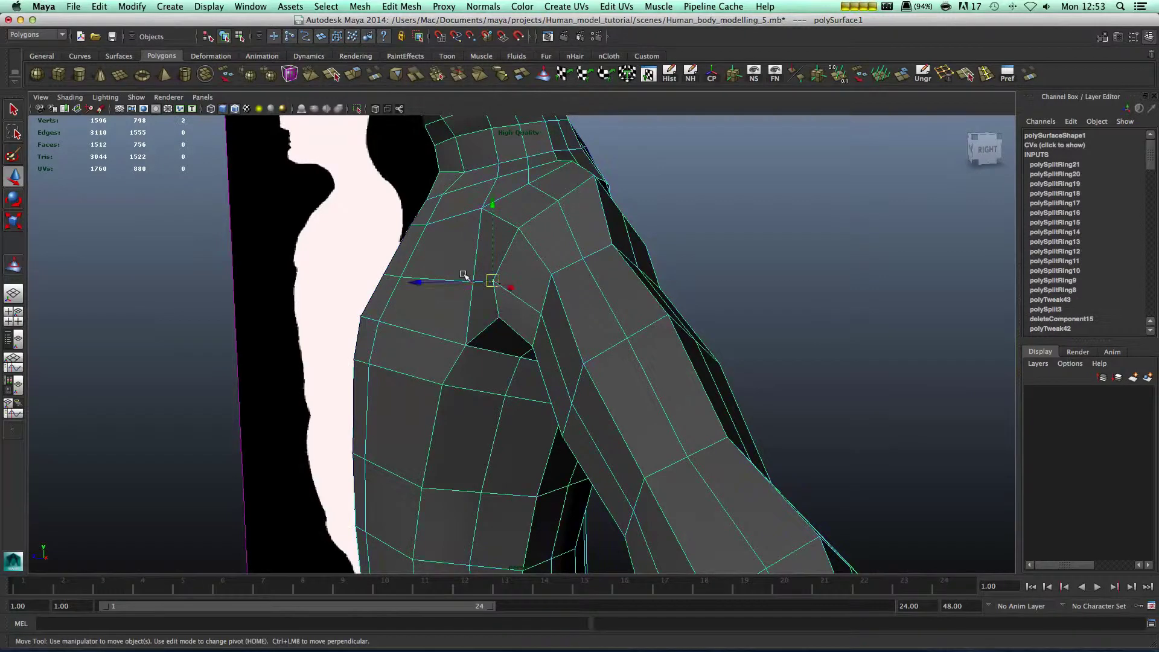
pyautogui.press('q')
pyautogui.press('w')
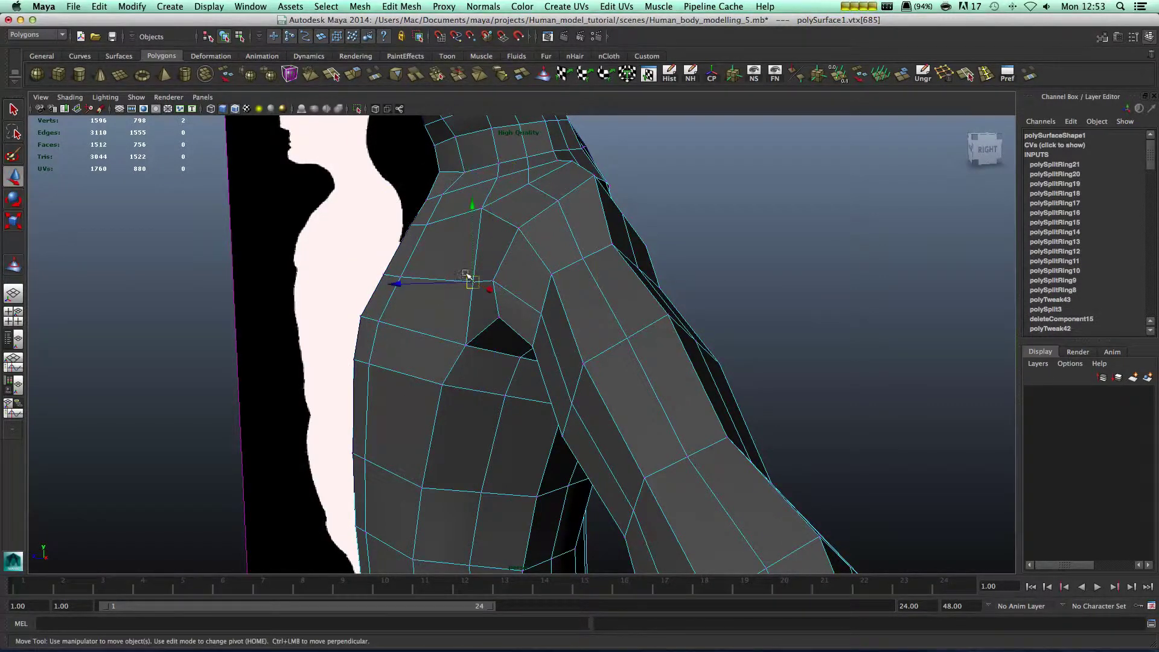
pyautogui.moveTo(466, 277); pyautogui.dragTo(452, 276)
pyautogui.press('3')
pyautogui.press('1')
# Move the upper-chest vertex on the centre line and its neighbour slightly forward to round the chest profile
pyautogui.moveTo(390, 296)
pyautogui.keyDown('alt'); pyautogui.mouseDown()
pyautogui.moveTo(356, 313)
pyautogui.moveTo(369, 306)
pyautogui.mouseUp(); pyautogui.keyUp('alt')
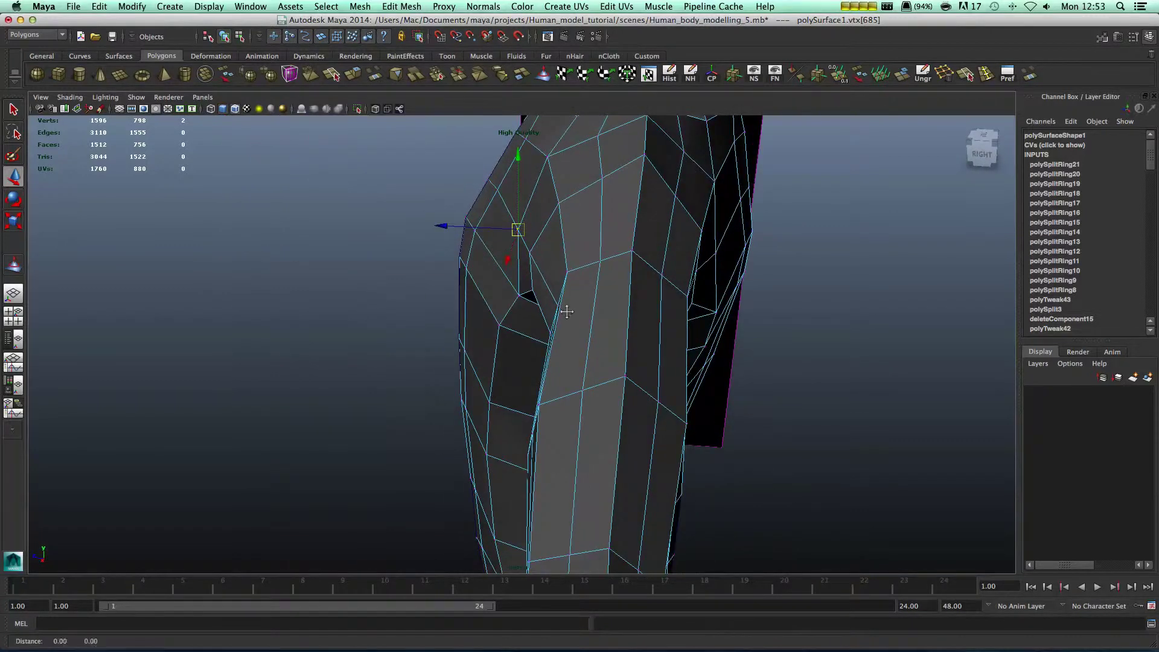
pyautogui.keyDown('alt'); pyautogui.moveTo(564, 310); pyautogui.dragTo(654, 391, button='middle'); pyautogui.keyUp('alt')
pyautogui.keyDown('alt'); pyautogui.moveTo(548, 274); pyautogui.dragTo(615, 210, button='right'); pyautogui.keyUp('alt')
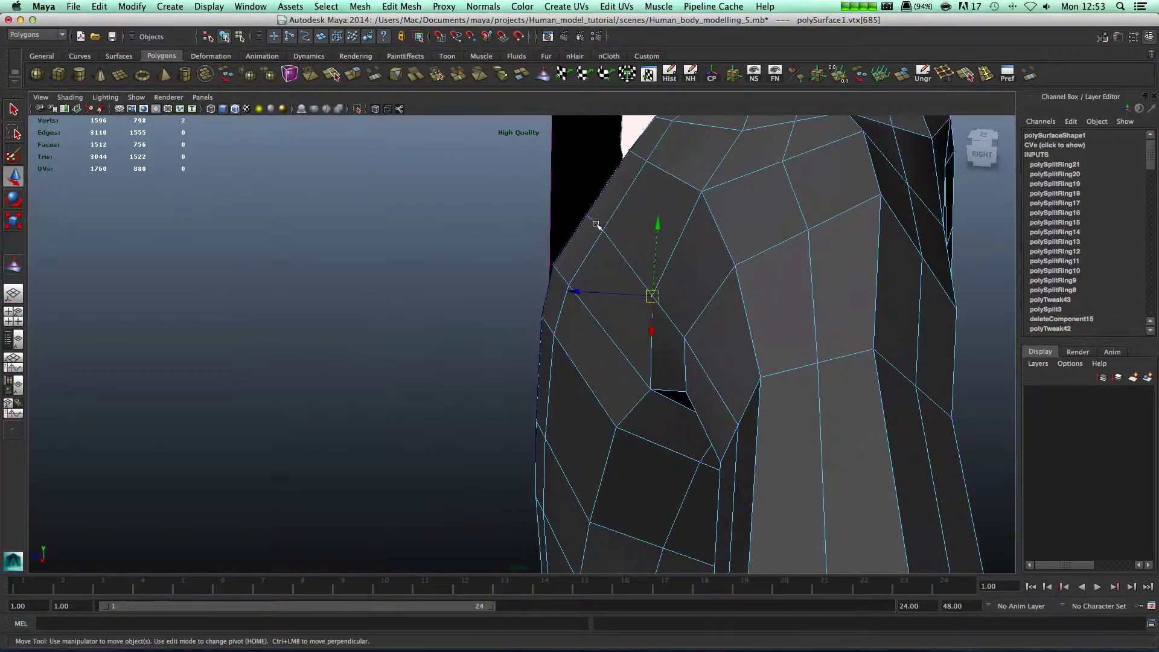
pyautogui.press('F8')
pyautogui.moveTo(601, 222); pyautogui.dragTo(565, 212, button='right')
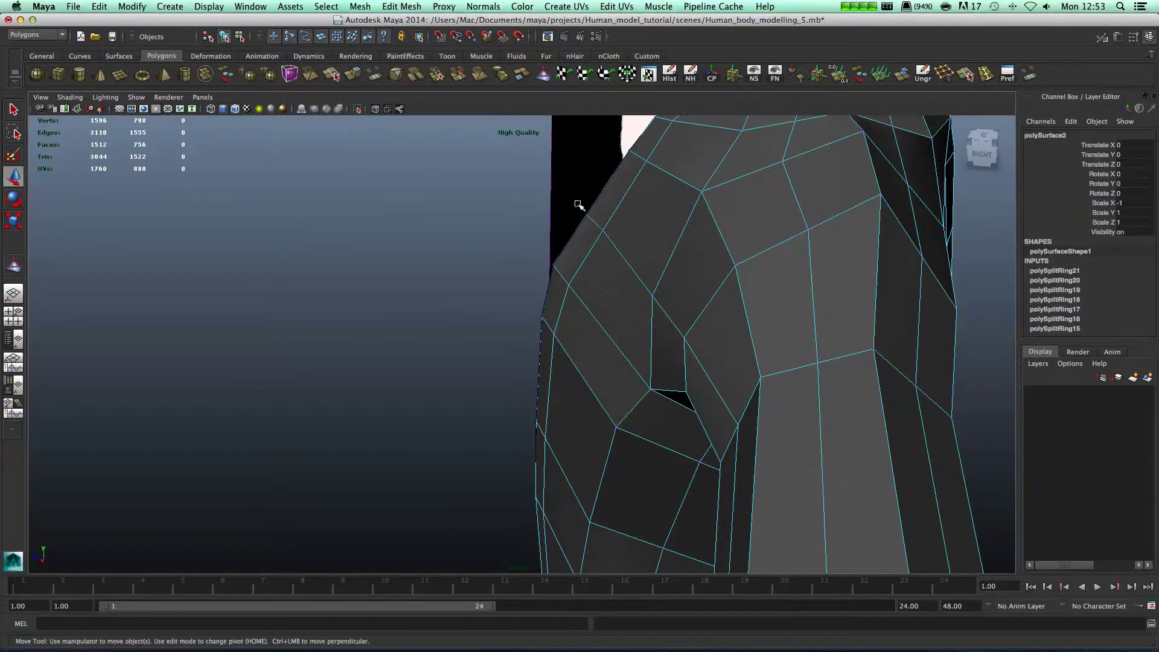
pyautogui.click(578, 207)
pyautogui.click(599, 209)
pyautogui.moveTo(603, 218); pyautogui.dragTo(559, 216, button='right')
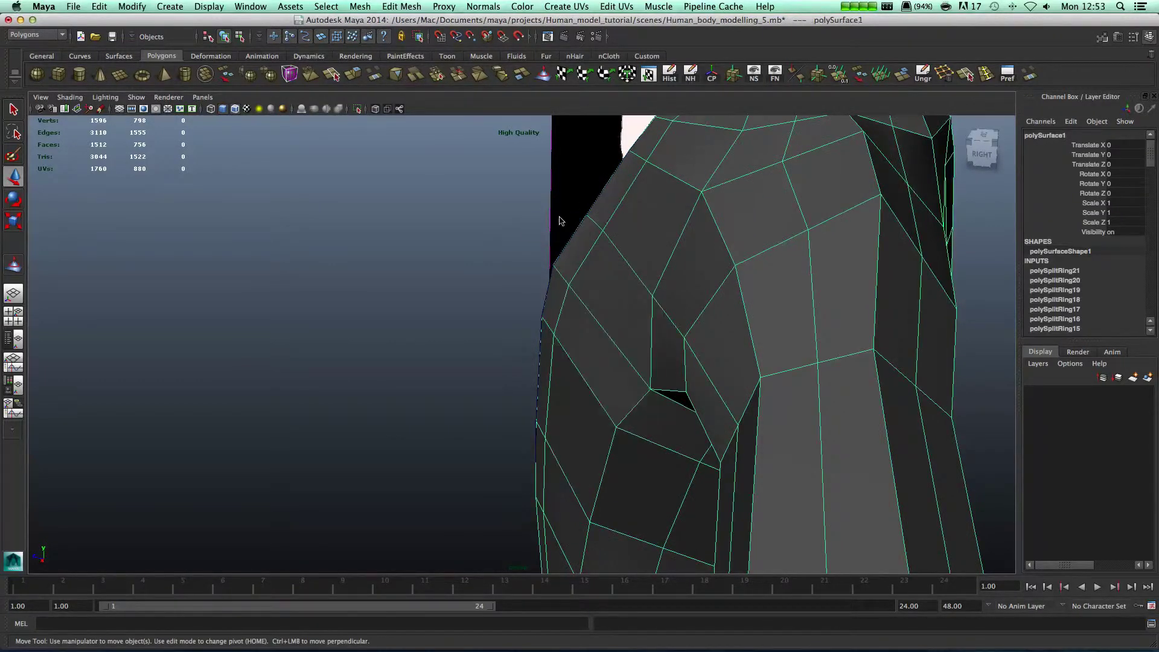
pyautogui.click(582, 207)
pyautogui.click(584, 216)
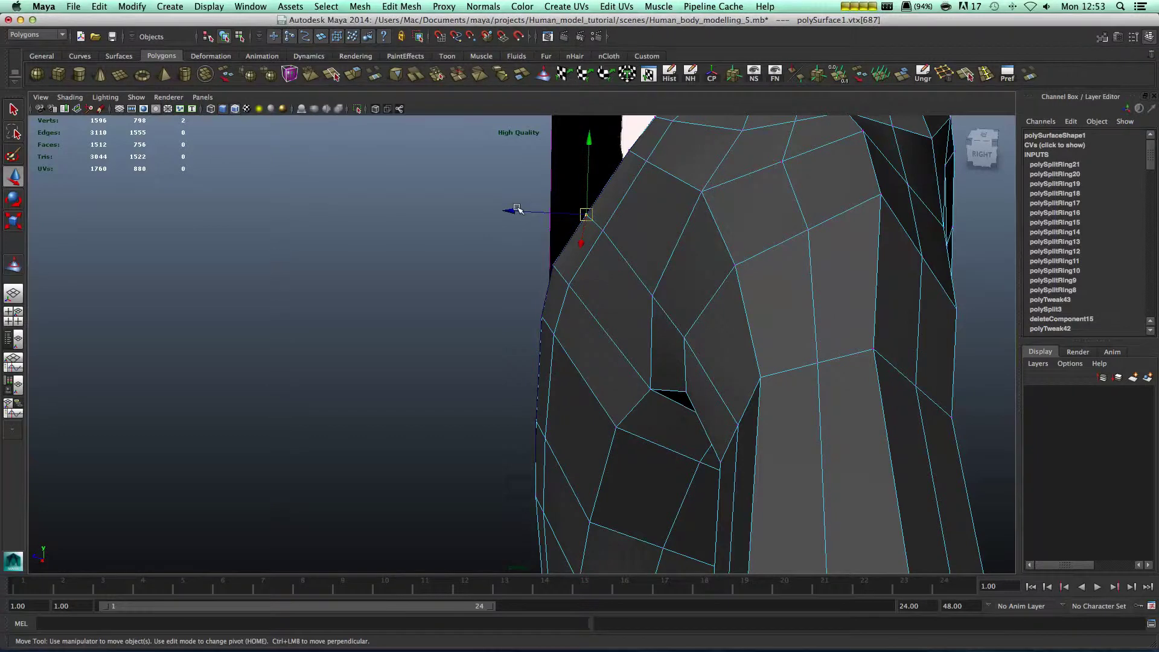
pyautogui.moveTo(504, 201); pyautogui.dragTo(496, 200)
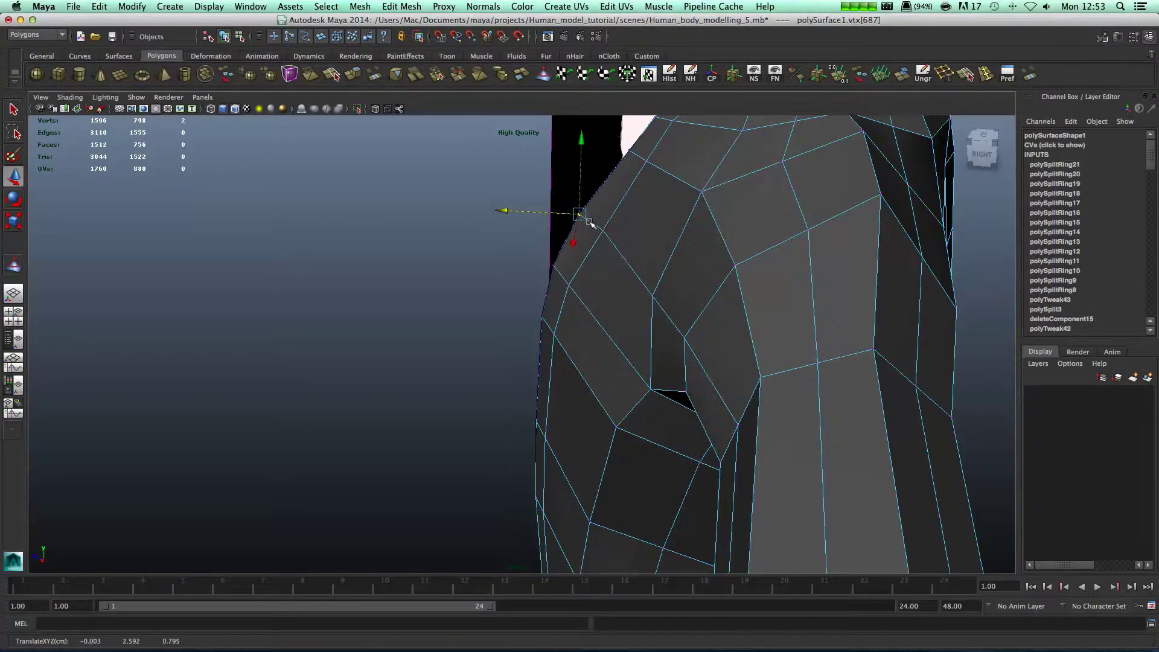
pyautogui.click(602, 229)
pyautogui.moveTo(518, 218); pyautogui.dragTo(509, 219)
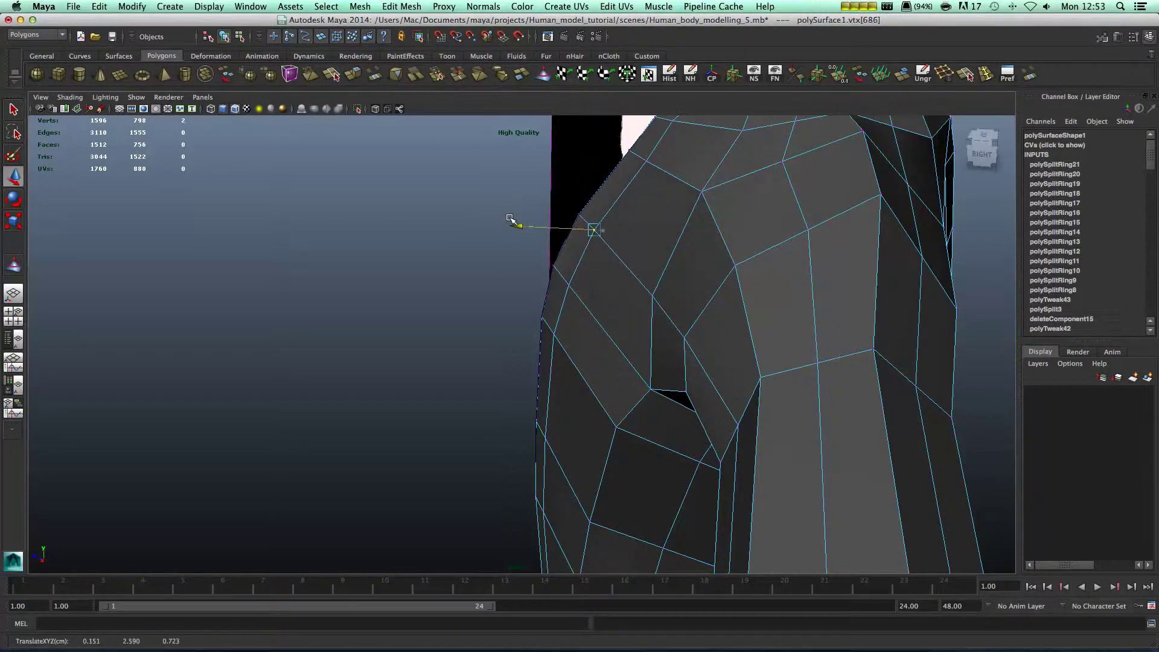
# Move the vertex at the front of the shoulder and the adjacent upper-arm vertex forward
pyautogui.keyDown('alt'); pyautogui.moveTo(733, 313); pyautogui.dragTo(701, 437); pyautogui.keyUp('alt')
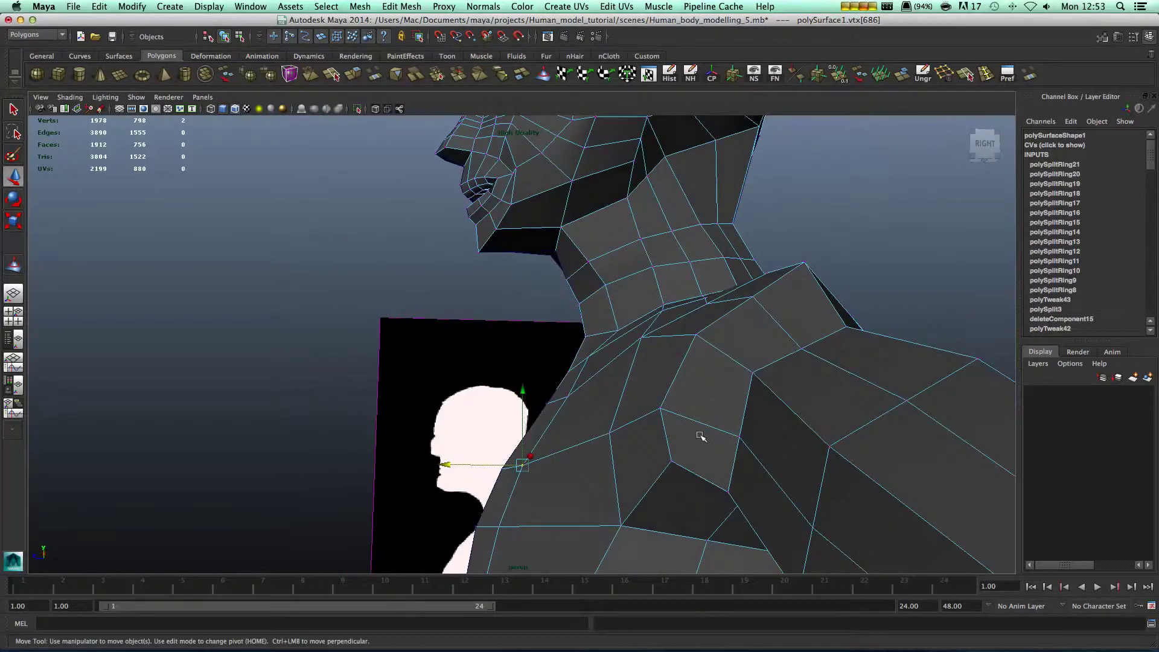
pyautogui.keyDown('alt'); pyautogui.moveTo(701, 437); pyautogui.dragTo(679, 354, button='middle'); pyautogui.keyUp('alt')
pyautogui.click(677, 345)
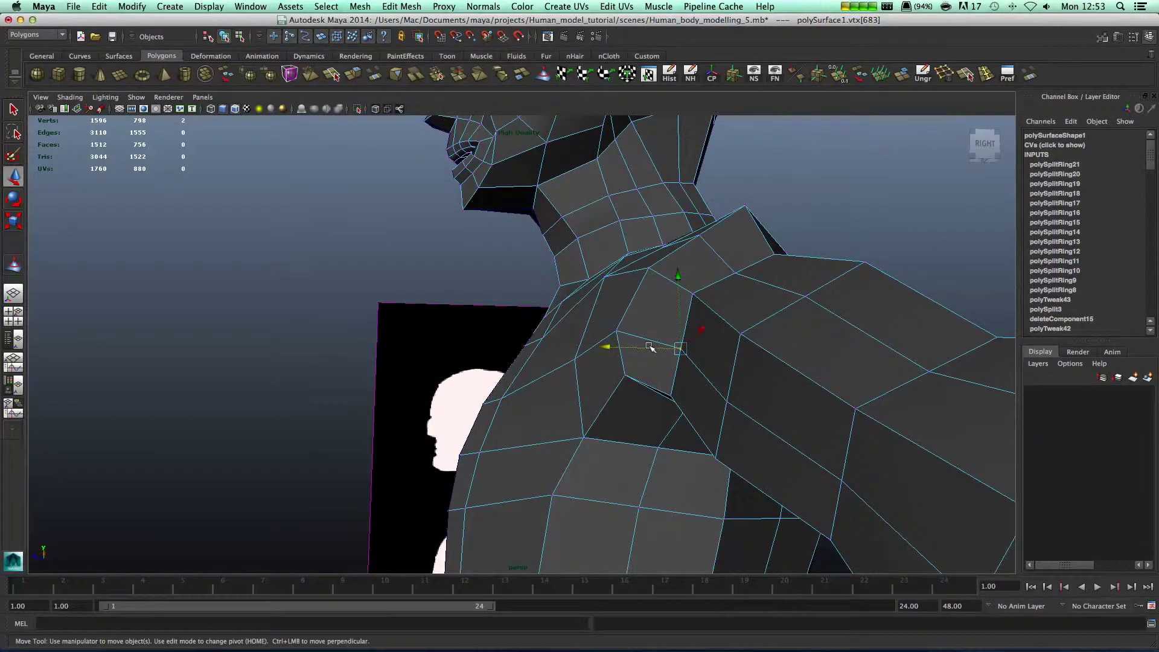
pyautogui.moveTo(597, 336); pyautogui.dragTo(580, 336)
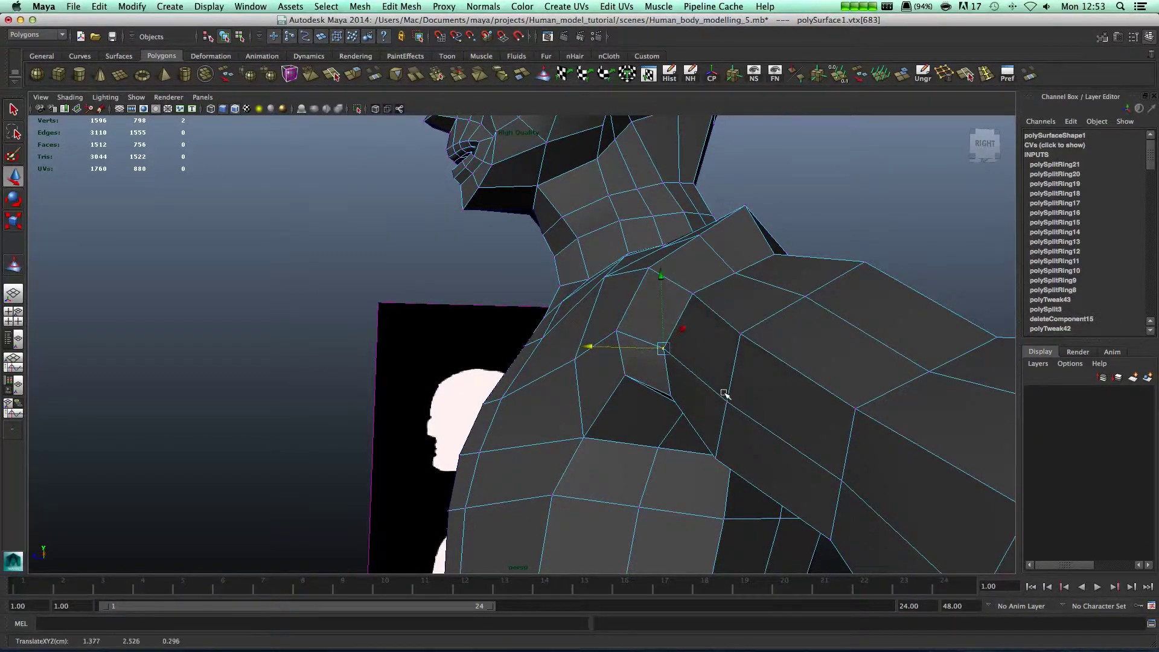
pyautogui.moveTo(643, 396); pyautogui.dragTo(632, 391)
# Move the two vertices between the spine and shoulder blade backward on the upper back's horizontal edge ring
pyautogui.keyDown('alt'); pyautogui.moveTo(656, 425); pyautogui.dragTo(507, 531, button='middle'); pyautogui.keyUp('alt')
pyautogui.keyDown('alt'); pyautogui.moveTo(799, 368); pyautogui.dragTo(666, 395); pyautogui.keyUp('alt')
pyautogui.keyDown('alt'); pyautogui.moveTo(785, 404); pyautogui.dragTo(725, 205); pyautogui.keyUp('alt')
pyautogui.click(787, 209)
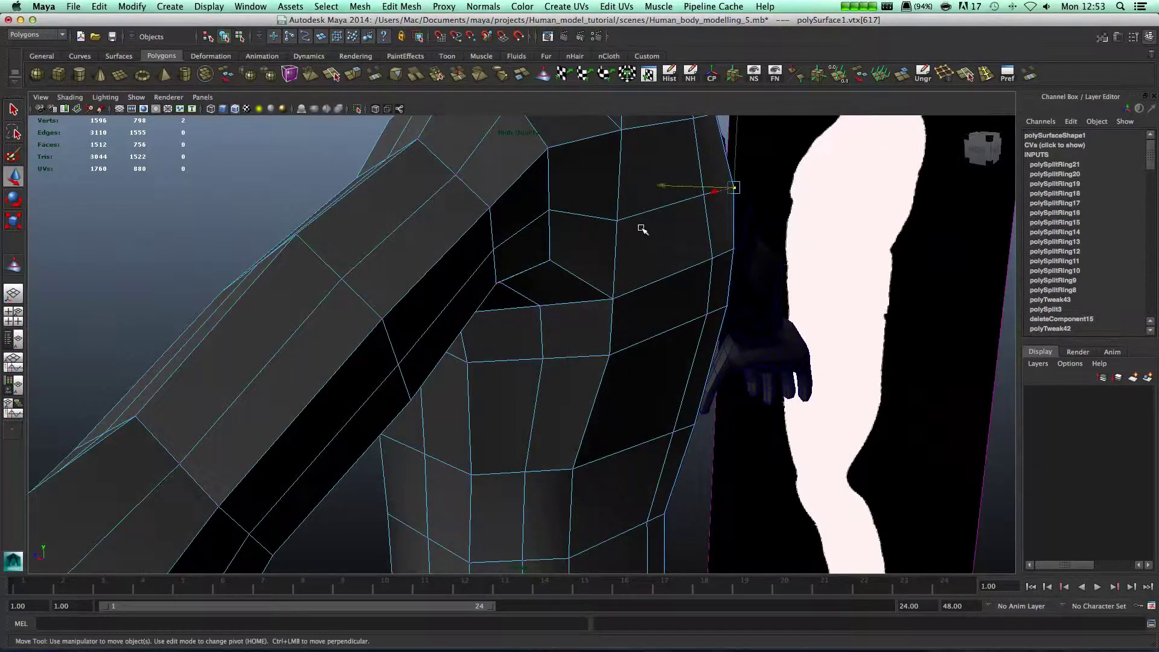
pyautogui.click(694, 196)
pyautogui.click(703, 205)
pyautogui.moveTo(702, 207); pyautogui.dragTo(685, 181, button='right')
pyautogui.click(701, 193)
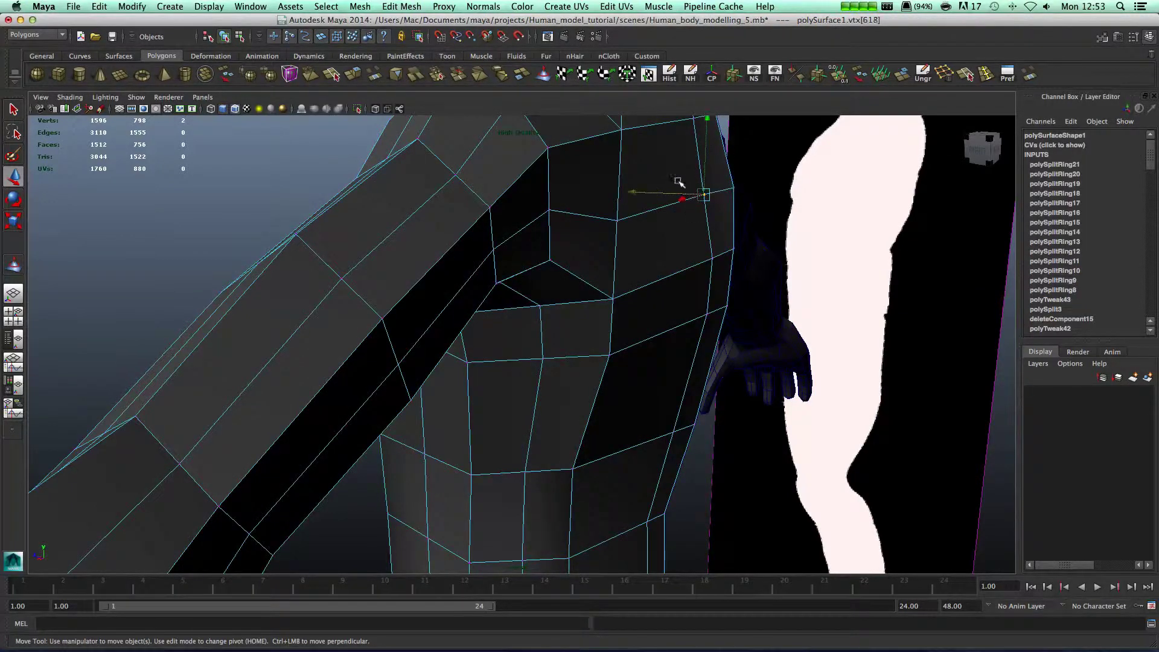
pyautogui.moveTo(616, 181); pyautogui.dragTo(632, 187, button='middle')
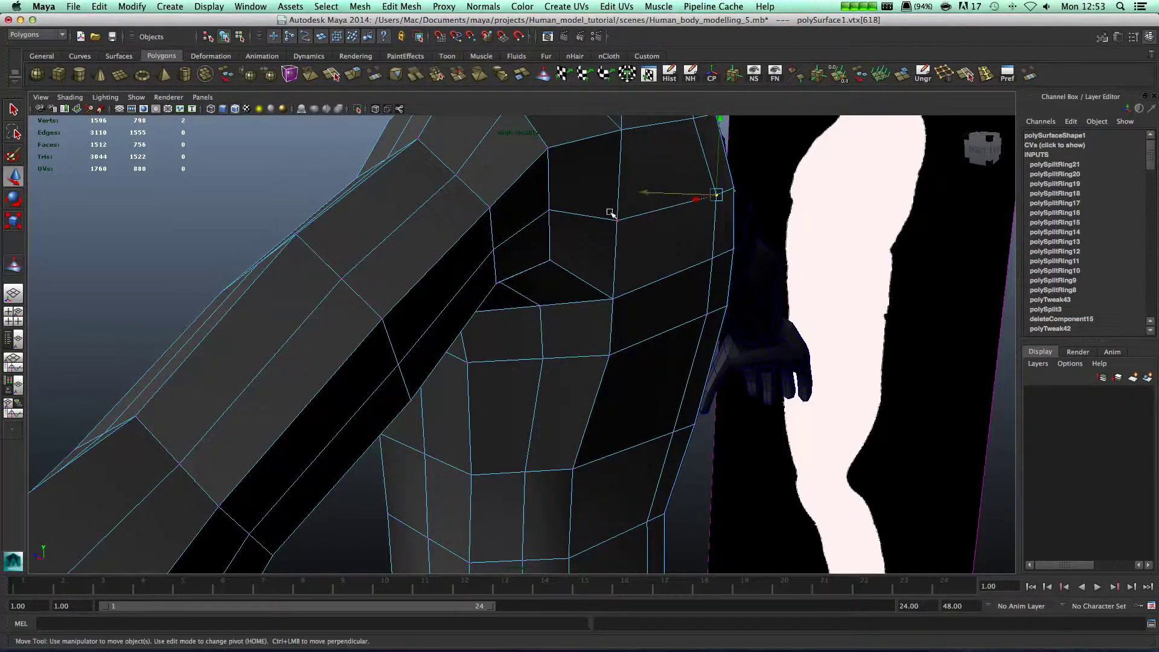
pyautogui.press('Left')
pyautogui.moveTo(540, 209); pyautogui.dragTo(562, 219, button='middle')
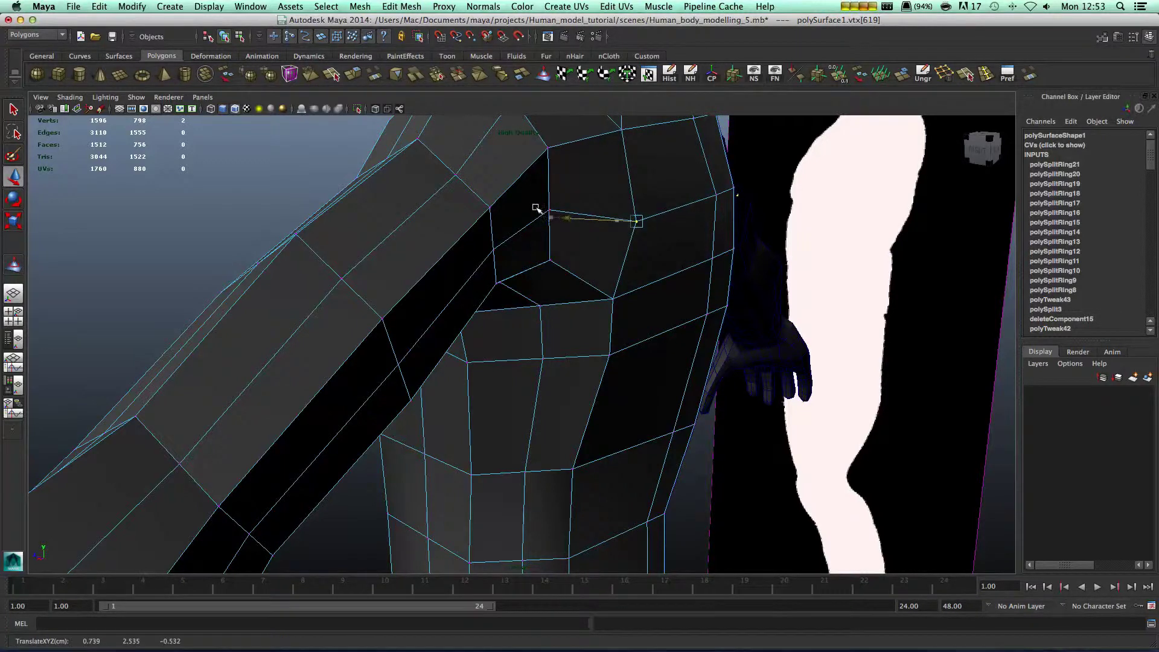
# Move the two vertices behind the shoulder, where the arm meets the back, slightly backward
pyautogui.click(473, 243)
pyautogui.moveTo(424, 237); pyautogui.dragTo(440, 240)
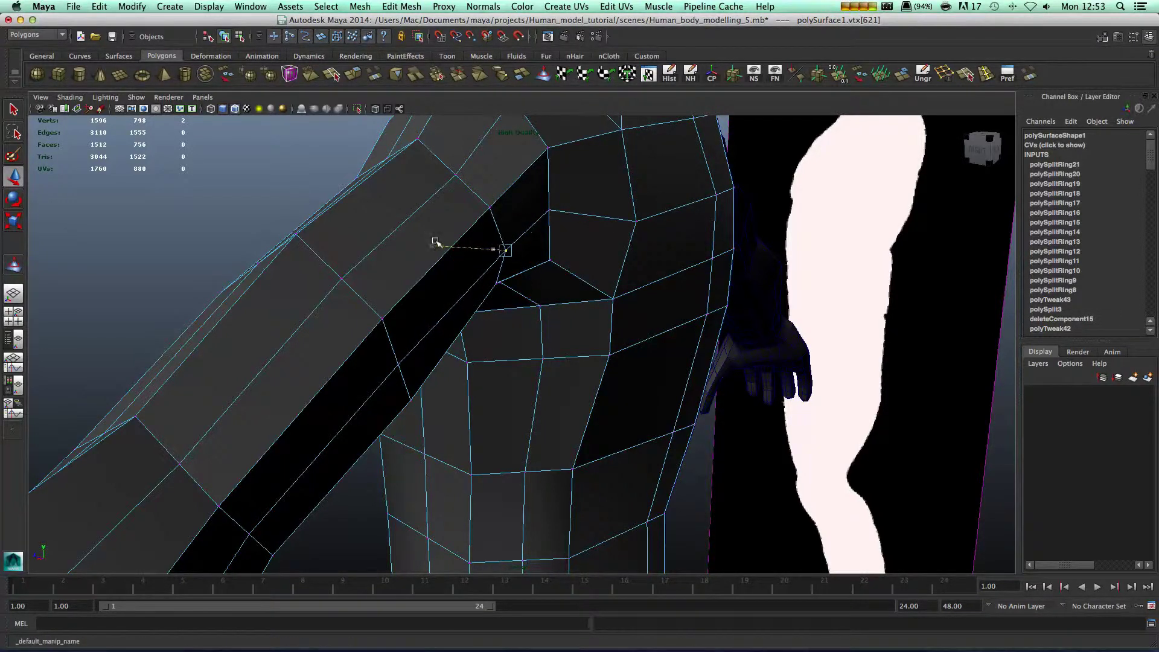
pyautogui.click(545, 205)
pyautogui.moveTo(481, 201); pyautogui.dragTo(494, 204)
# Move the vertices along the back of the upper arm backward to widen it, and check it in smooth preview
pyautogui.keyDown('alt'); pyautogui.moveTo(519, 295); pyautogui.dragTo(588, 184, button='middle'); pyautogui.keyUp('alt')
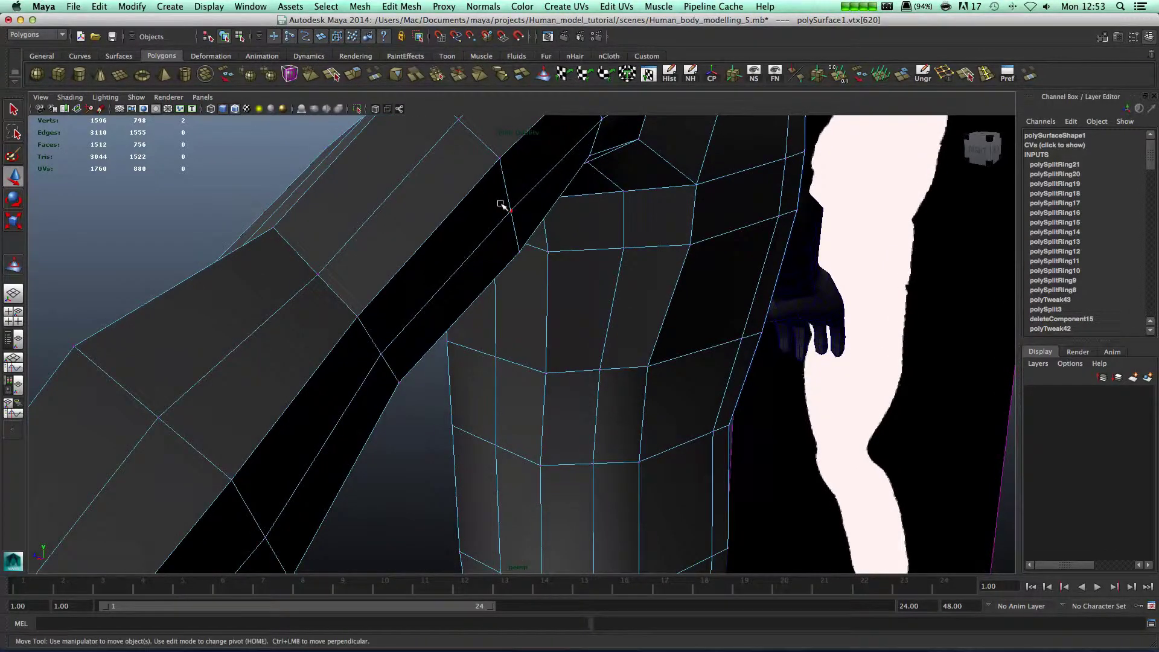
pyautogui.moveTo(444, 203); pyautogui.dragTo(449, 206, button='middle')
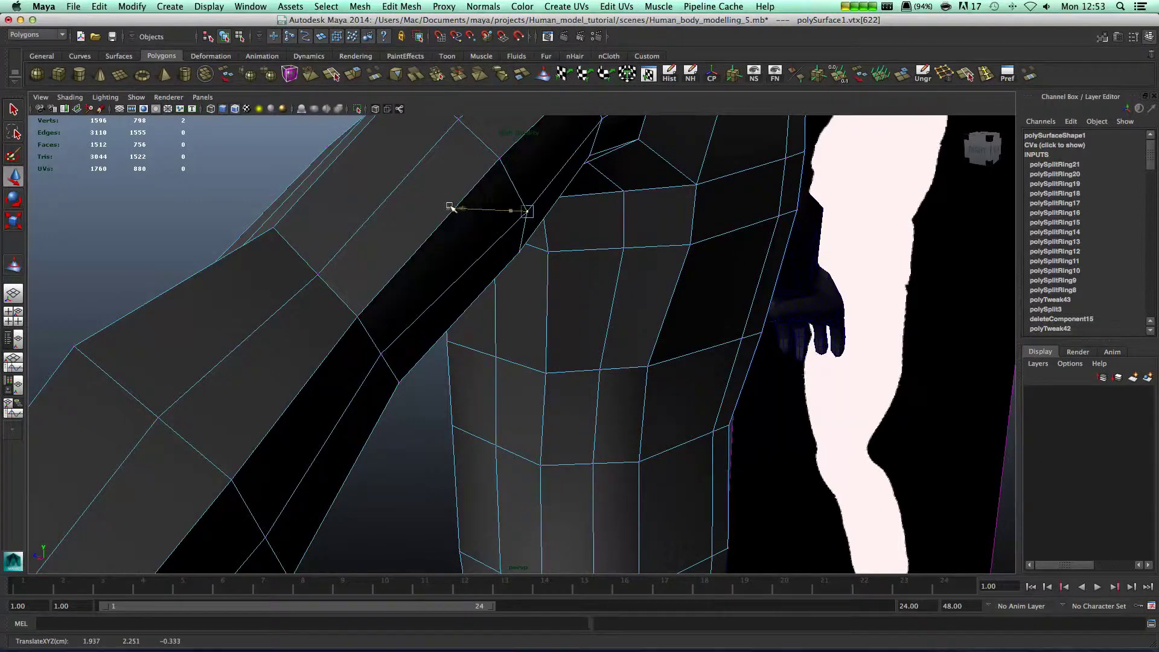
pyautogui.moveTo(374, 346); pyautogui.dragTo(386, 355)
pyautogui.scroll(-5, 386, 355)
pyautogui.moveTo(392, 335); pyautogui.dragTo(399, 341, button='middle')
pyautogui.press('3')
pyautogui.press('1')
# Move the vertex on the little-finger side of the wrist slightly down toward the hand
pyautogui.keyDown('alt'); pyautogui.moveTo(469, 426); pyautogui.dragTo(463, 230, button='middle'); pyautogui.keyUp('alt')
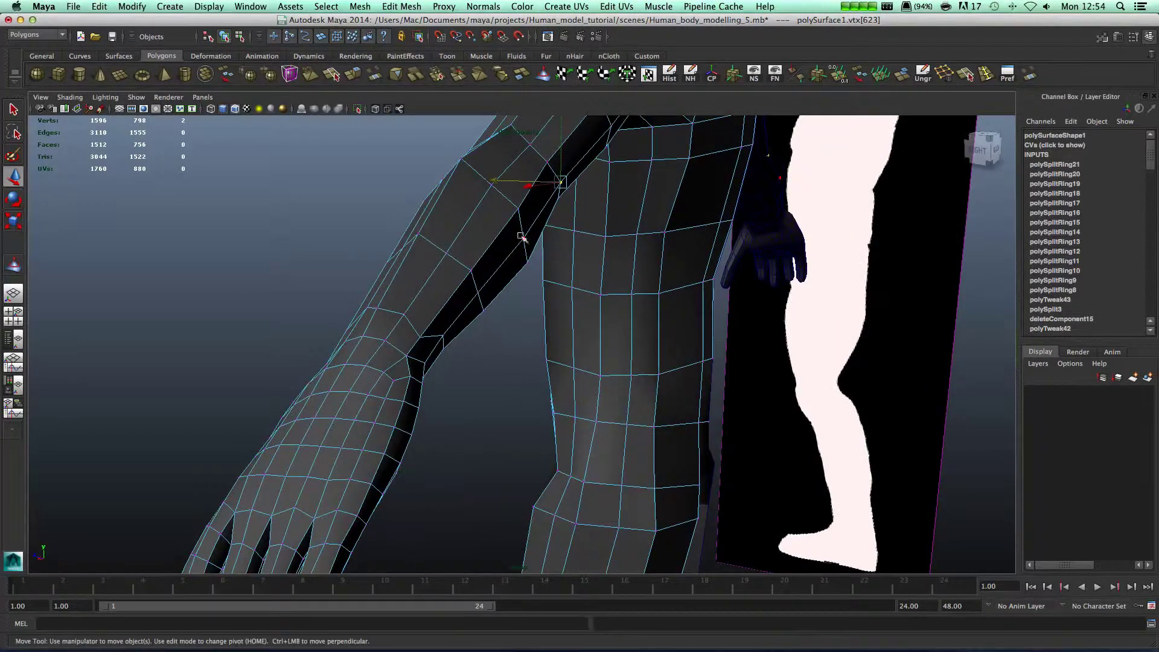
pyautogui.click(520, 236)
pyautogui.click(440, 332)
pyautogui.moveTo(434, 330); pyautogui.dragTo(427, 339, button='middle')
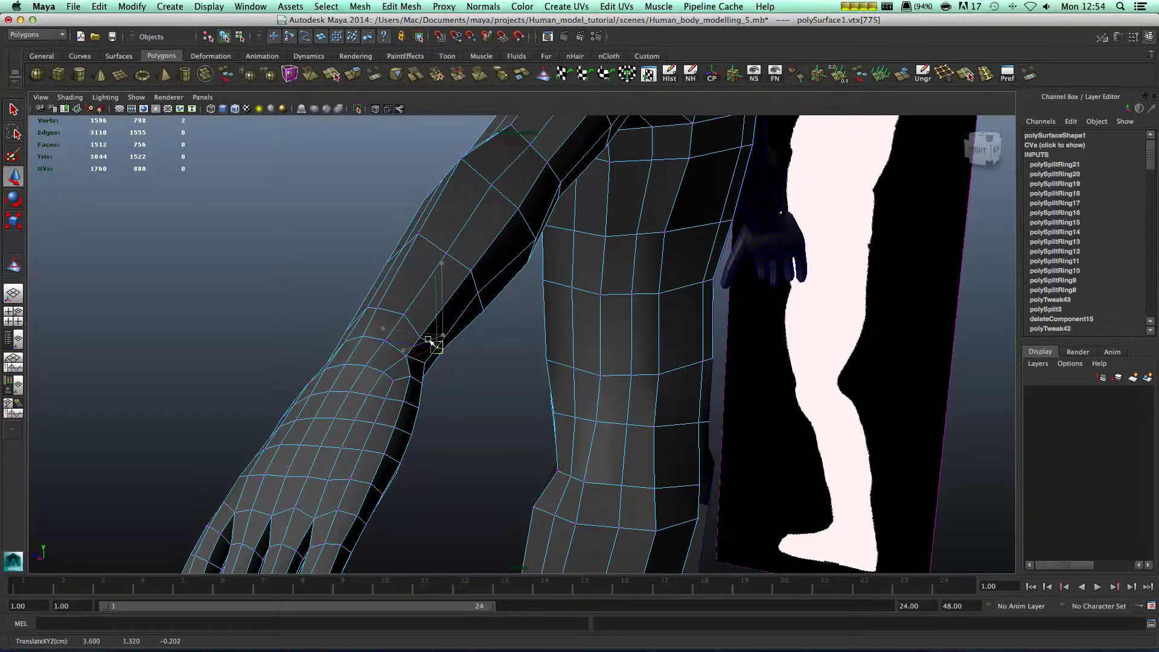
# Adjust the vertex at the outer back of the forearm and compare the arm with and without smooth preview
pyautogui.moveTo(415, 285); pyautogui.dragTo(524, 319)
pyautogui.click(523, 330)
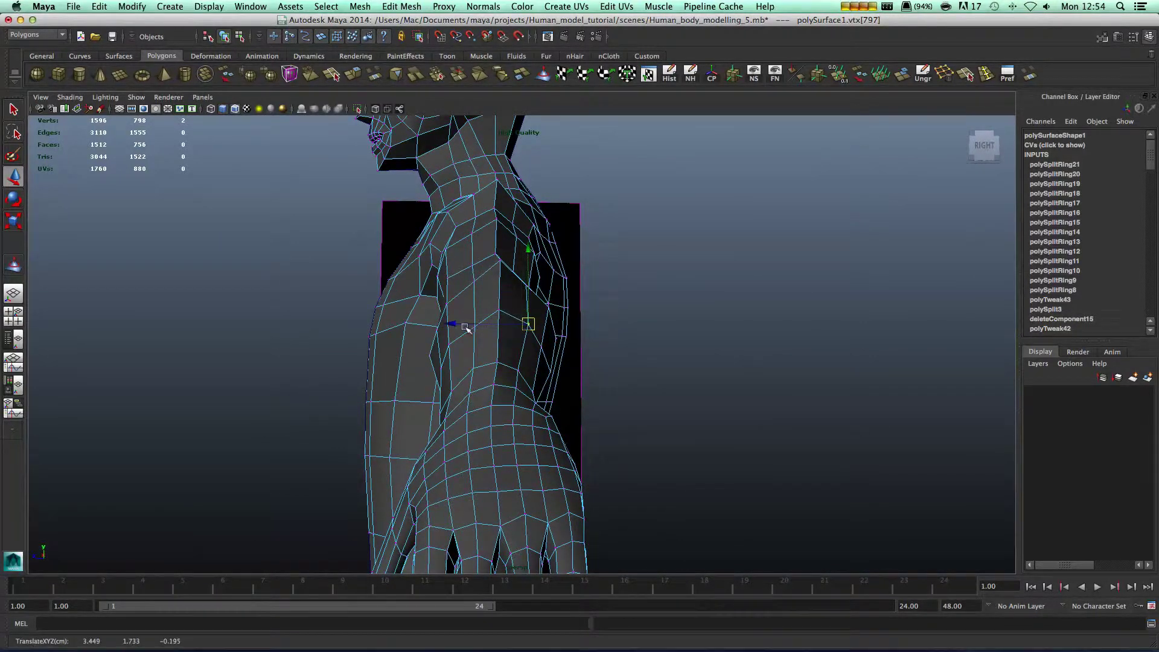
pyautogui.moveTo(465, 326); pyautogui.dragTo(508, 306, button='right')
pyautogui.keyDown('alt'); pyautogui.moveTo(486, 339); pyautogui.dragTo(524, 327); pyautogui.keyUp('alt')
pyautogui.press('3')
pyautogui.press('3')
pyautogui.press('1')
pyautogui.press('3')
pyautogui.press('1')
pyautogui.keyDown('alt'); pyautogui.moveTo(565, 286); pyautogui.dragTo(597, 358); pyautogui.keyUp('alt')
# Smooth the mesh around the elbow and along the forearm with the Sculpt Geometry tool
pyautogui.click(360, 362)
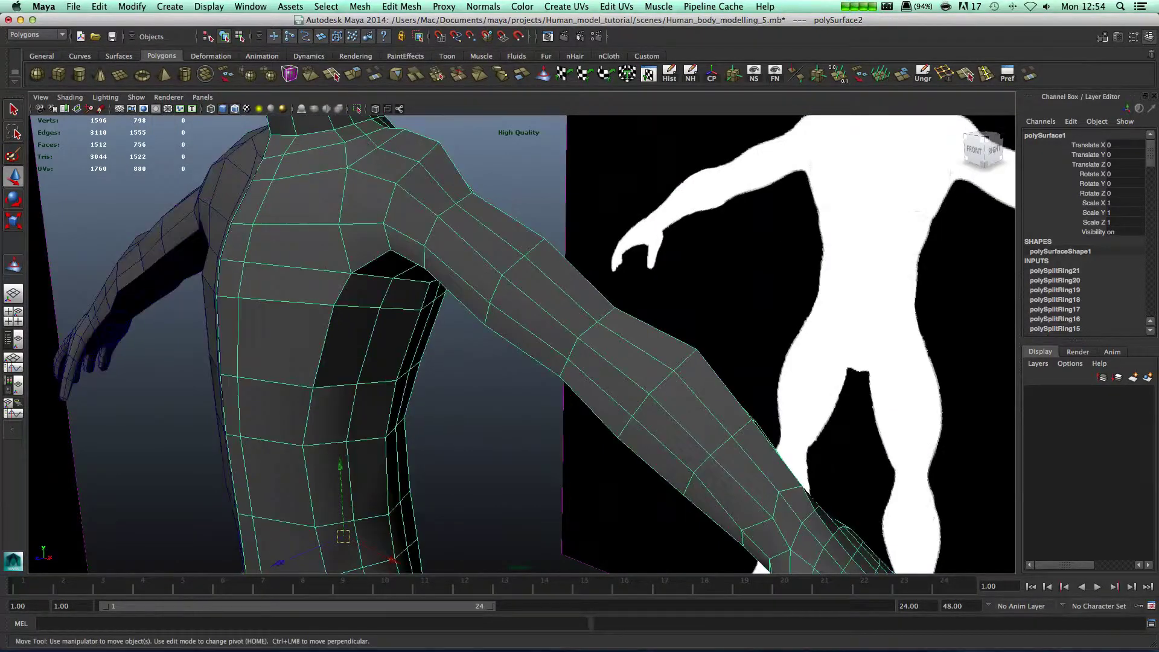
pyautogui.click(13, 264)
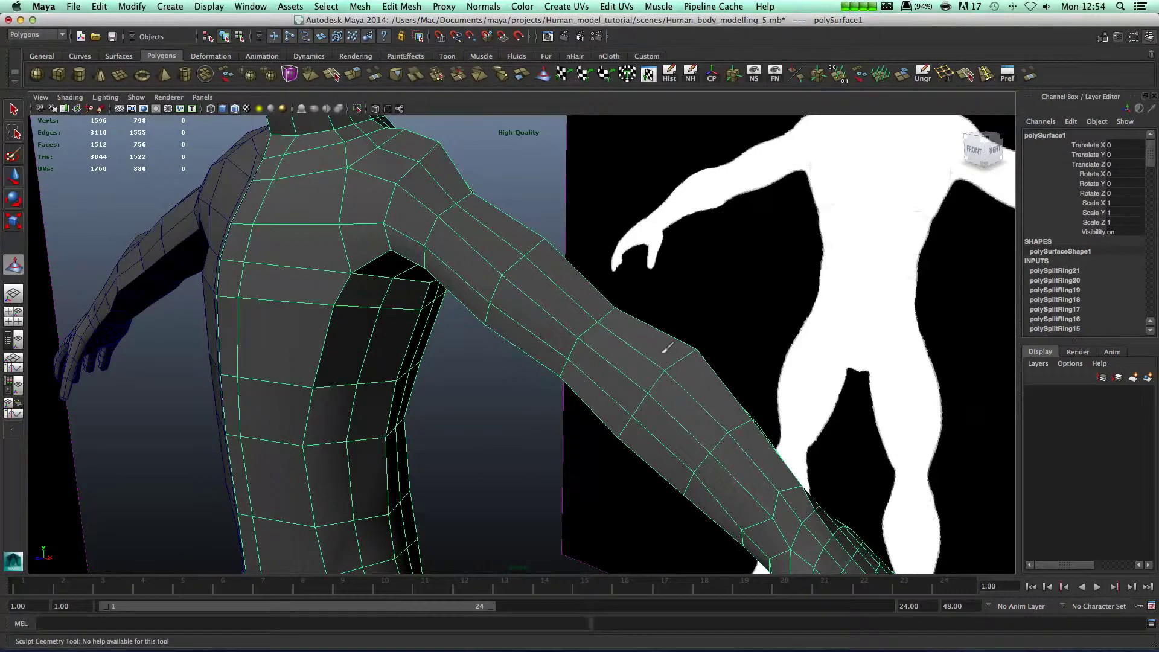
pyautogui.moveTo(668, 353)
pyautogui.mouseDown()
pyautogui.moveTo(702, 331)
pyautogui.moveTo(747, 411)
pyautogui.moveTo(678, 440)
pyautogui.moveTo(365, 419)
pyautogui.moveTo(392, 401)
pyautogui.moveTo(371, 394)
pyautogui.mouseUp()
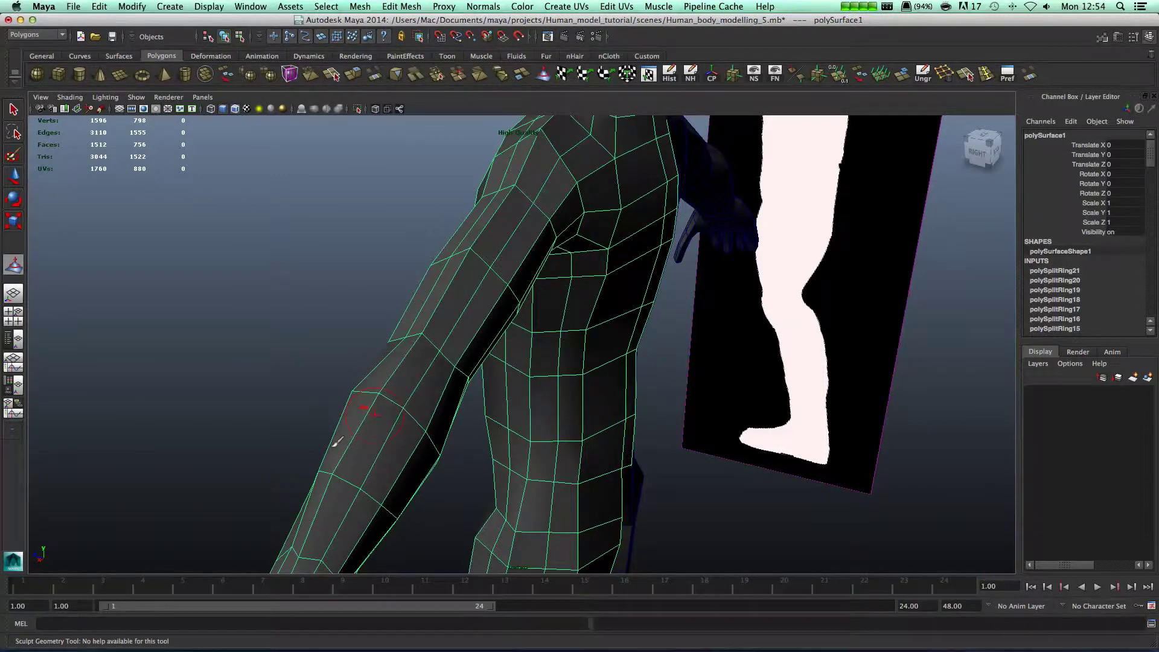
pyautogui.keyDown('alt'); pyautogui.moveTo(335, 444); pyautogui.dragTo(517, 386); pyautogui.keyUp('alt')
pyautogui.moveTo(743, 302); pyautogui.dragTo(809, 384)
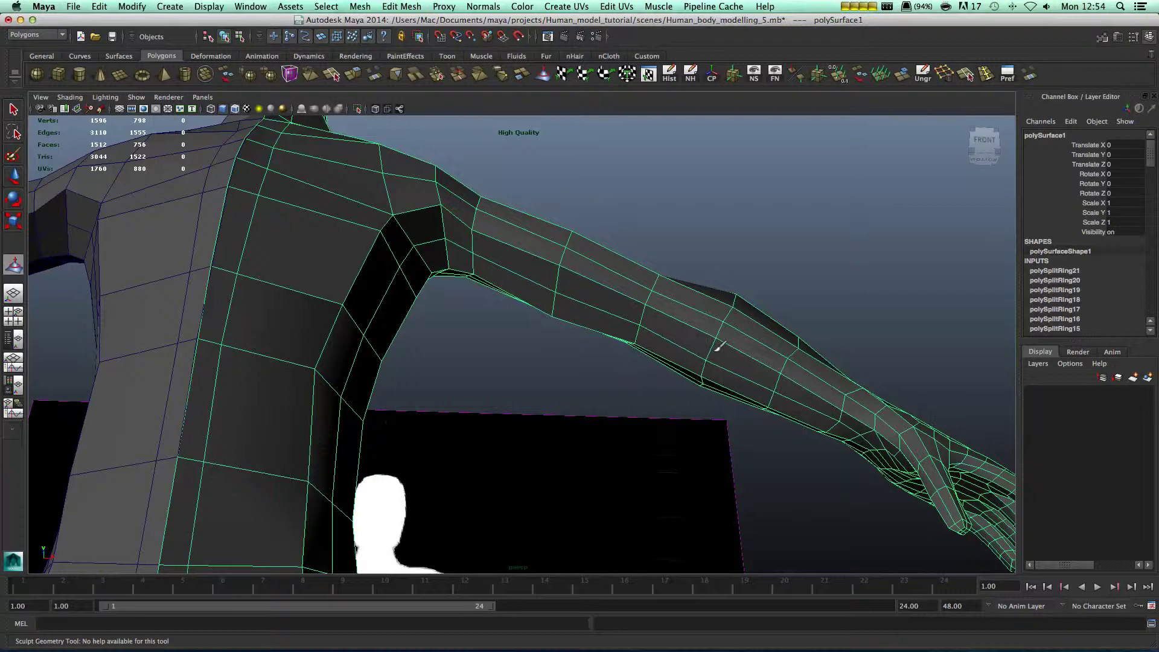
pyautogui.moveTo(823, 378)
pyautogui.keyDown('alt'); pyautogui.mouseDown()
pyautogui.moveTo(702, 439)
pyautogui.moveTo(686, 328)
pyautogui.mouseUp(); pyautogui.keyUp('alt')
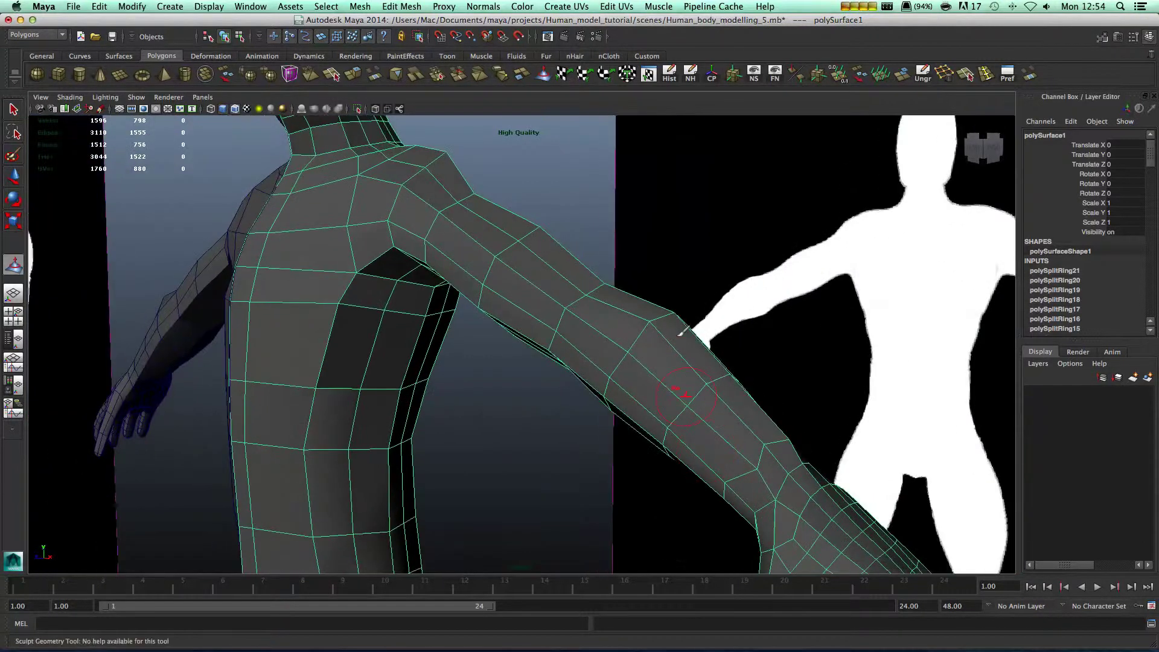
# Even out the mesh on the upper arm, shoulder and side of the chest with sculpt strokes
pyautogui.moveTo(732, 375)
pyautogui.keyDown('alt'); pyautogui.mouseDown()
pyautogui.moveTo(646, 407)
pyautogui.moveTo(487, 414)
pyautogui.moveTo(404, 440)
pyautogui.moveTo(440, 349)
pyautogui.moveTo(450, 429)
pyautogui.moveTo(490, 441)
pyautogui.mouseUp(); pyautogui.keyUp('alt')
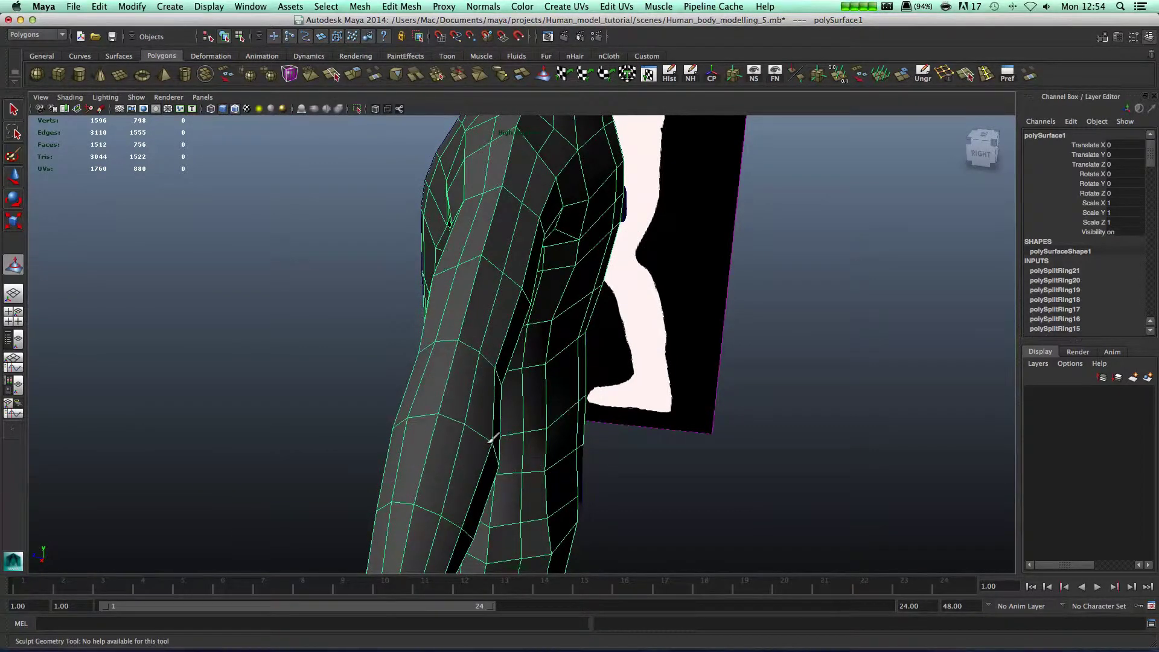
pyautogui.moveTo(477, 222); pyautogui.dragTo(508, 253)
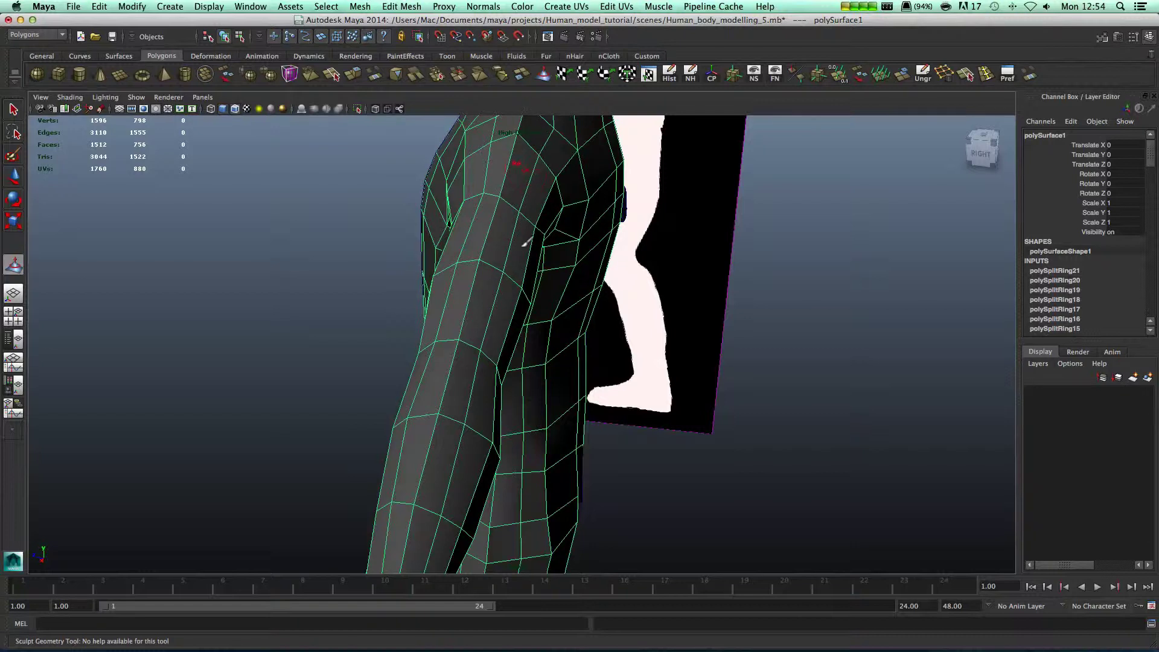
pyautogui.moveTo(479, 427)
pyautogui.keyDown('alt'); pyautogui.mouseDown()
pyautogui.moveTo(551, 422)
pyautogui.moveTo(692, 359)
pyautogui.moveTo(555, 320)
pyautogui.moveTo(486, 269)
pyautogui.moveTo(519, 247)
pyautogui.mouseUp(); pyautogui.keyUp('alt')
pyautogui.moveTo(379, 262)
pyautogui.mouseDown()
pyautogui.moveTo(443, 263)
pyautogui.moveTo(409, 311)
pyautogui.moveTo(395, 266)
pyautogui.moveTo(417, 240)
pyautogui.mouseUp()
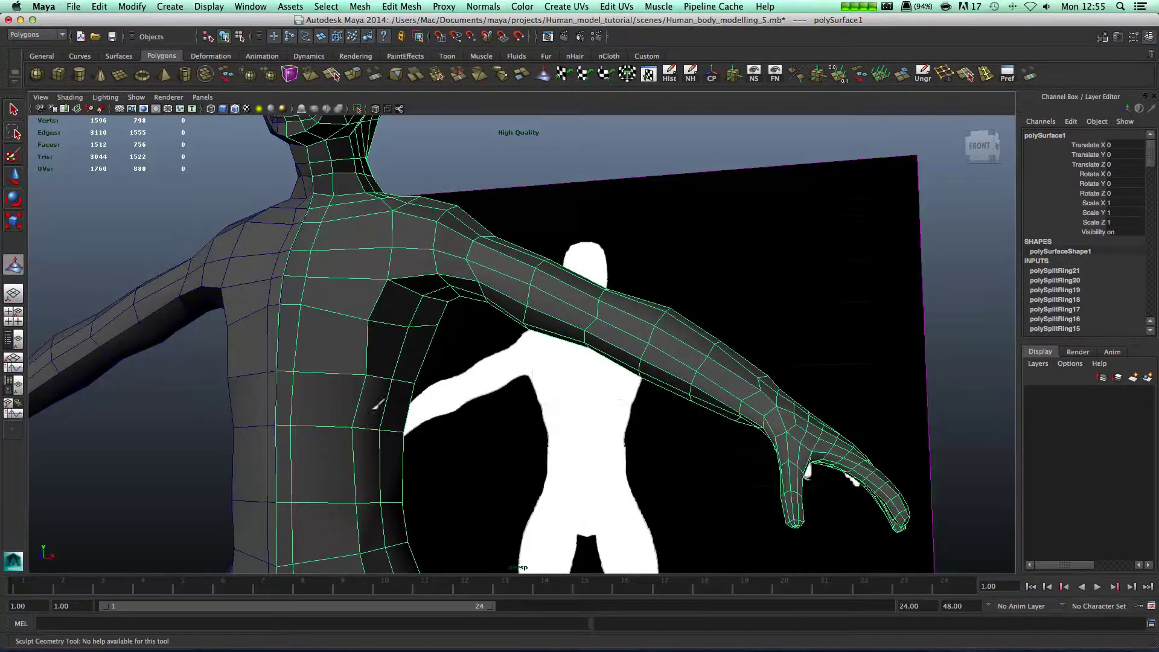
pyautogui.moveTo(591, 349)
pyautogui.keyDown('alt'); pyautogui.mouseDown()
pyautogui.moveTo(535, 388)
pyautogui.moveTo(536, 318)
pyautogui.mouseUp(); pyautogui.keyUp('alt')
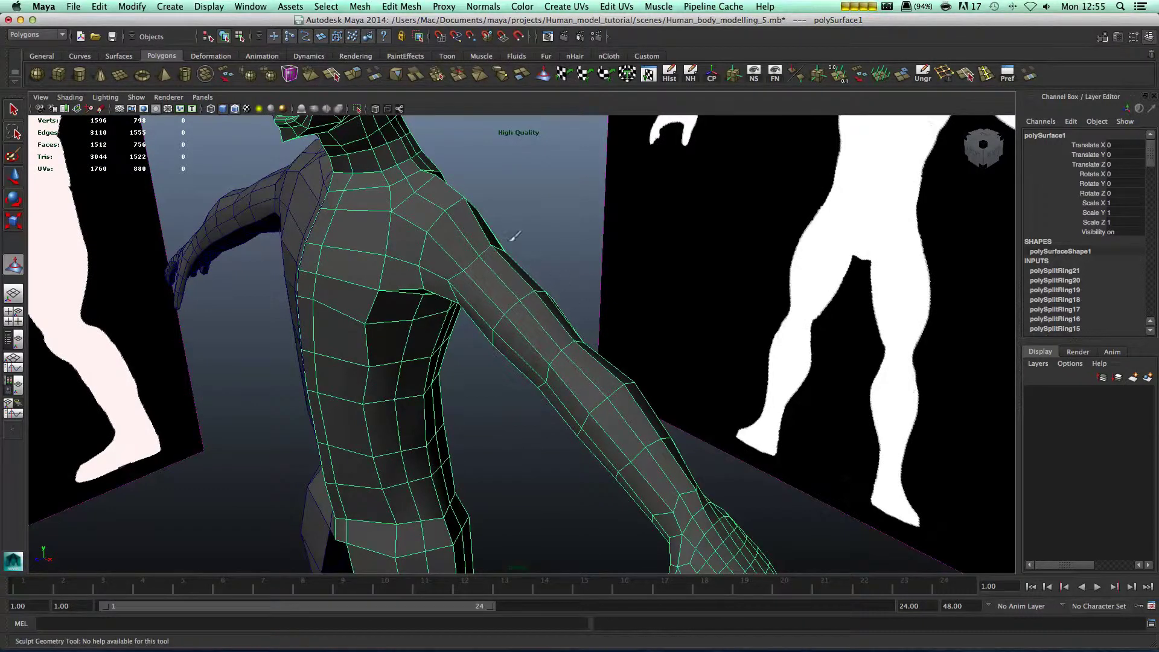
pyautogui.moveTo(449, 249)
pyautogui.mouseDown()
pyautogui.moveTo(532, 282)
pyautogui.moveTo(487, 280)
pyautogui.moveTo(531, 305)
pyautogui.moveTo(549, 263)
pyautogui.moveTo(467, 327)
pyautogui.mouseUp()
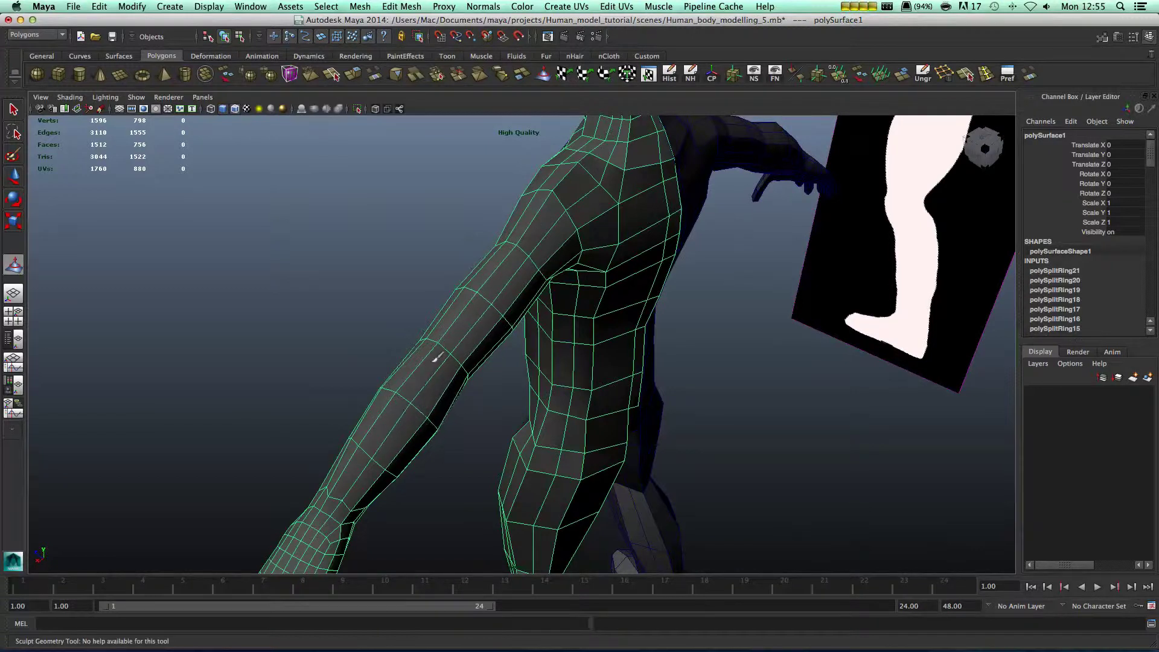
# Inspect the sculpted arm, hand and torso from several sides, leaving sculpting with nothing selected
pyautogui.scroll(-2, 406, 333)
pyautogui.keyDown('alt'); pyautogui.moveTo(406, 334); pyautogui.dragTo(421, 277, button='middle'); pyautogui.keyUp('alt')
pyautogui.scroll(2, 422, 277)
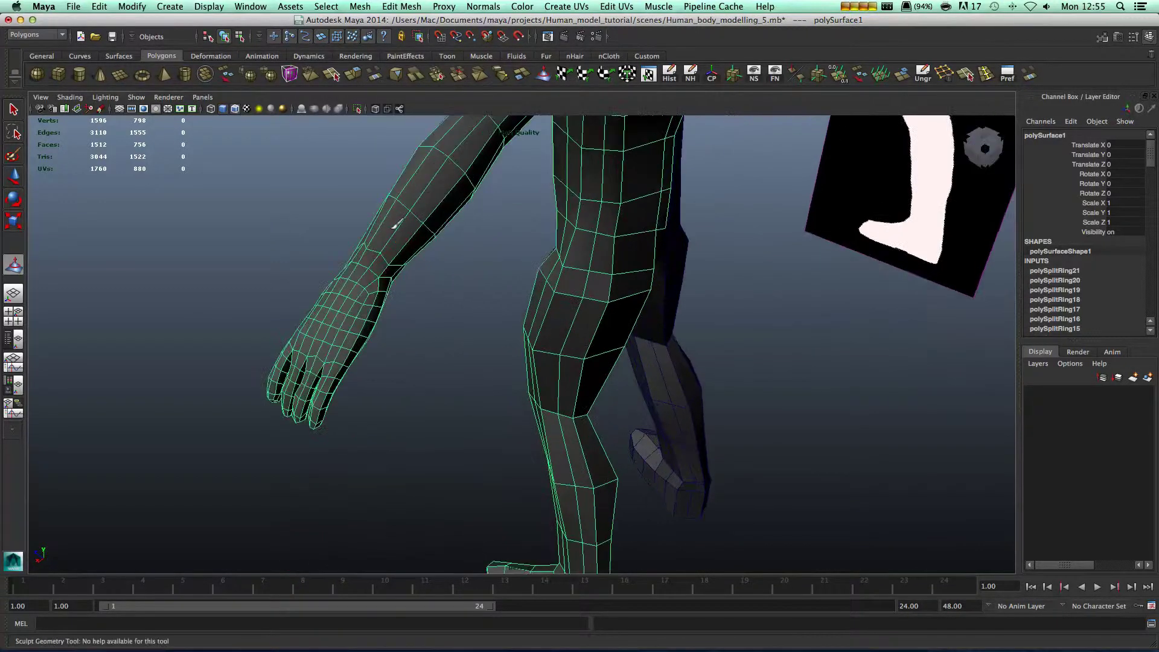
pyautogui.moveTo(361, 230)
pyautogui.keyDown('alt'); pyautogui.mouseDown()
pyautogui.moveTo(453, 215)
pyautogui.moveTo(513, 284)
pyautogui.moveTo(490, 234)
pyautogui.mouseUp(); pyautogui.keyUp('alt')
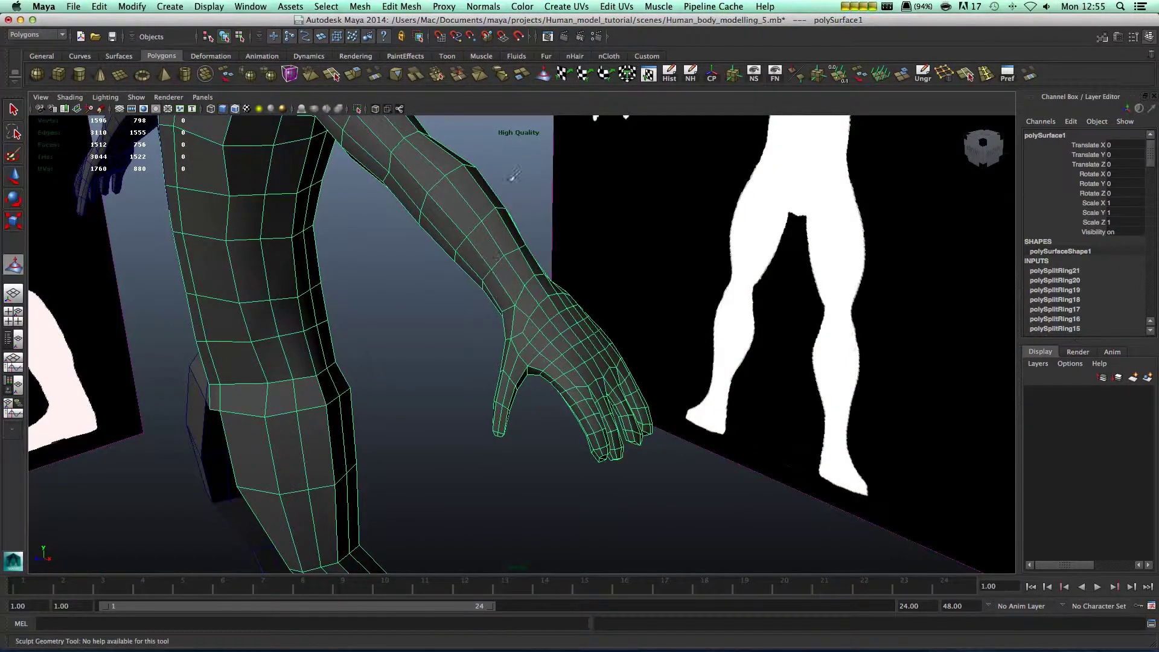
pyautogui.moveTo(388, 291)
pyautogui.keyDown('alt'); pyautogui.mouseDown()
pyautogui.moveTo(487, 246)
pyautogui.moveTo(590, 166)
pyautogui.mouseUp(); pyautogui.keyUp('alt')
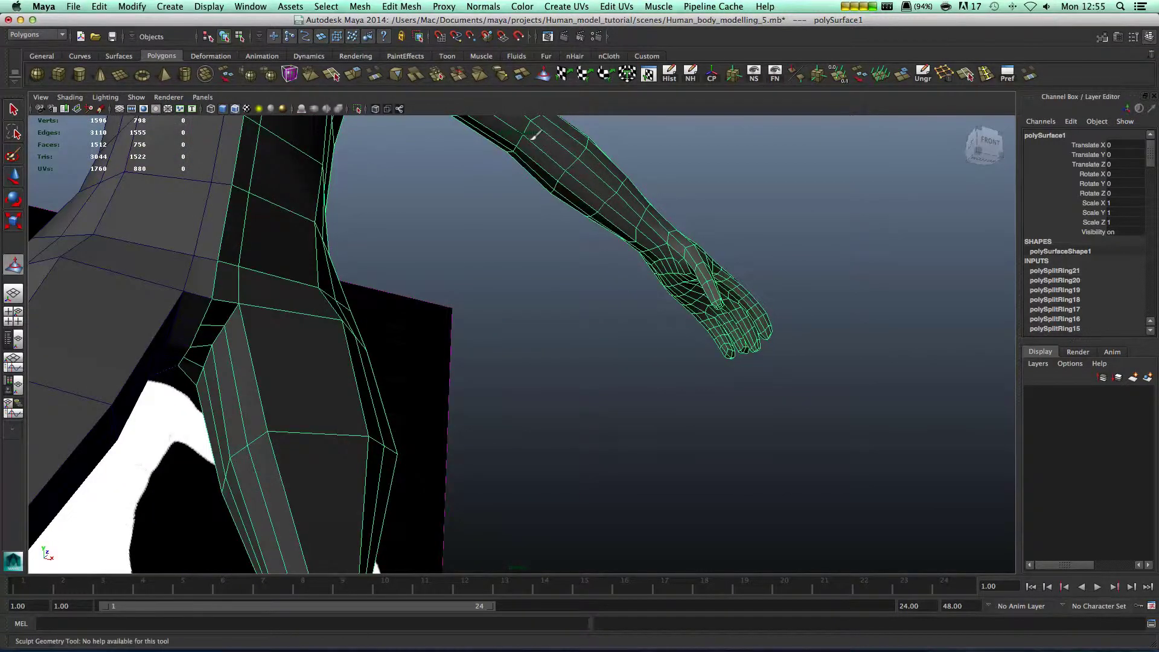
pyautogui.scroll(-4, 509, 241)
pyautogui.keyDown('alt'); pyautogui.moveTo(513, 275); pyautogui.dragTo(447, 359); pyautogui.keyUp('alt')
pyautogui.keyDown('alt'); pyautogui.moveTo(372, 261); pyautogui.dragTo(478, 195, button='middle'); pyautogui.keyUp('alt')
pyautogui.scroll(-3, 491, 227)
pyautogui.moveTo(462, 389)
pyautogui.keyDown('alt'); pyautogui.mouseDown()
pyautogui.moveTo(359, 402)
pyautogui.moveTo(625, 390)
pyautogui.mouseUp(); pyautogui.keyUp('alt')
pyautogui.keyDown('alt'); pyautogui.moveTo(652, 292); pyautogui.dragTo(616, 540, button='middle'); pyautogui.keyUp('alt')
pyautogui.press('w')
pyautogui.moveTo(508, 252); pyautogui.dragTo(562, 240, button='right')
pyautogui.click(603, 437)
pyautogui.keyDown('alt'); pyautogui.moveTo(603, 437); pyautogui.dragTo(652, 429); pyautogui.keyUp('alt')
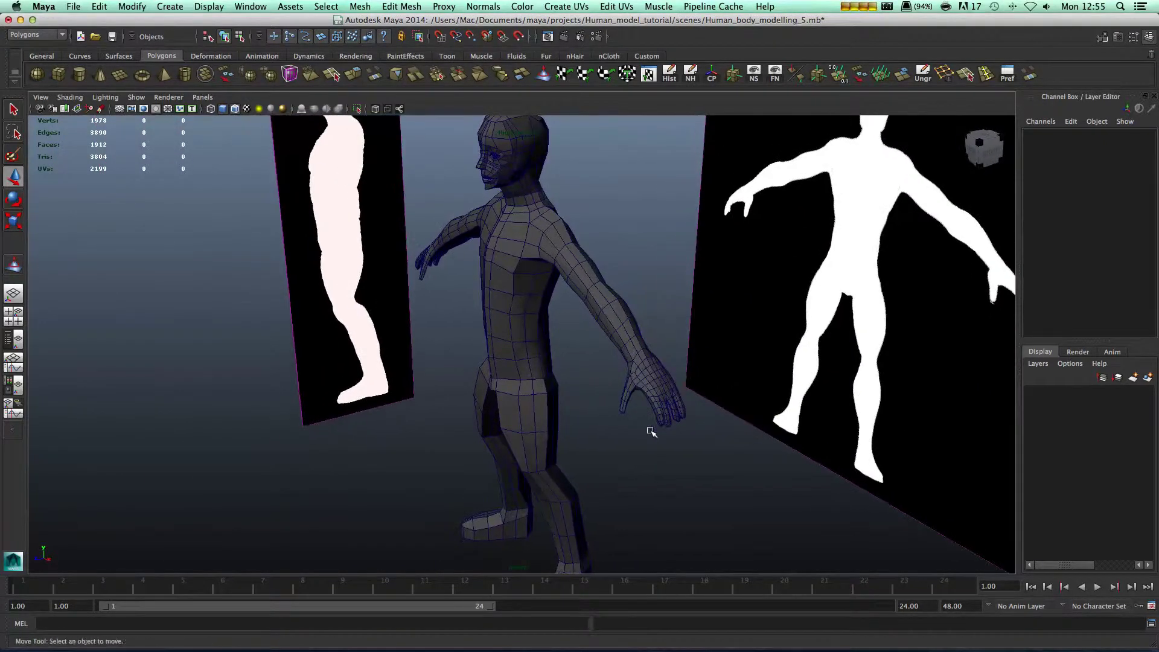
# Compare the hand's outline with the front reference silhouette and examine the thumb and fingers in perspective
pyautogui.scroll(3, 652, 429)
pyautogui.keyDown('alt'); pyautogui.moveTo(705, 432); pyautogui.dragTo(678, 391, button='middle'); pyautogui.keyUp('alt')
pyautogui.scroll(-3, 678, 393)
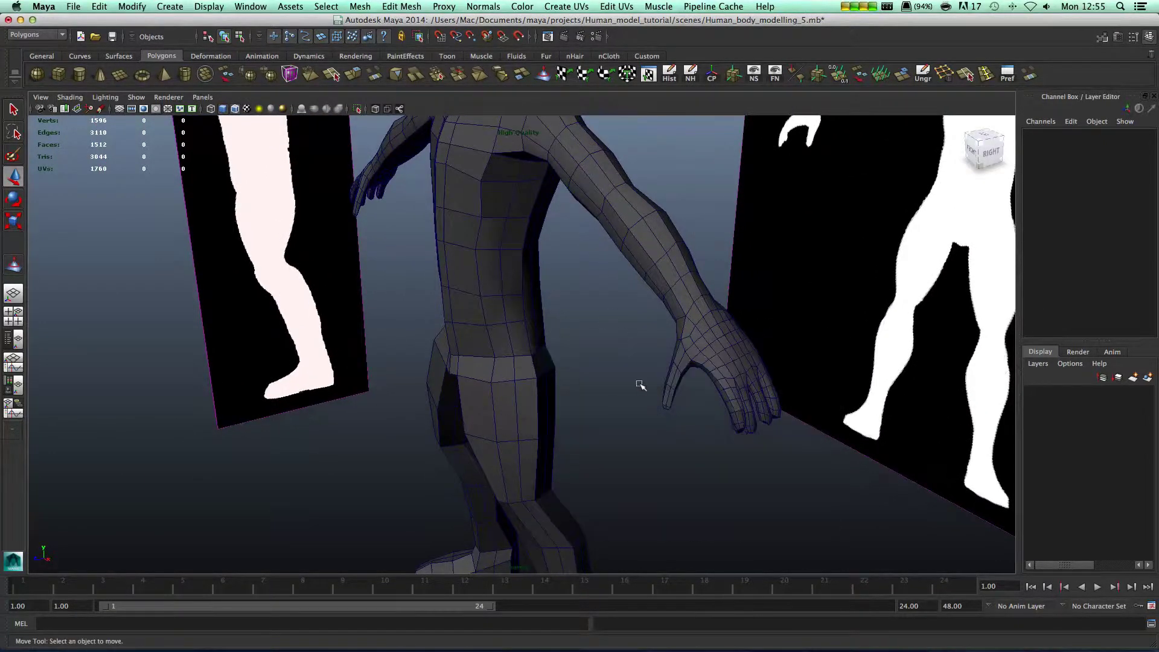
pyautogui.press('space')
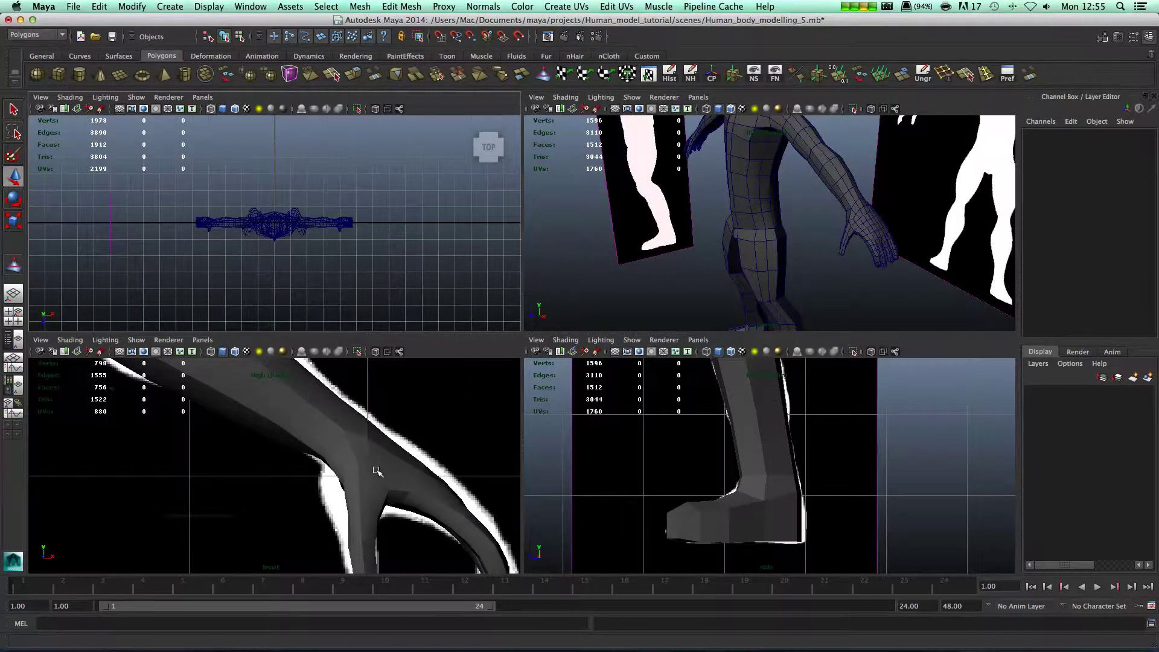
pyautogui.click(422, 500)
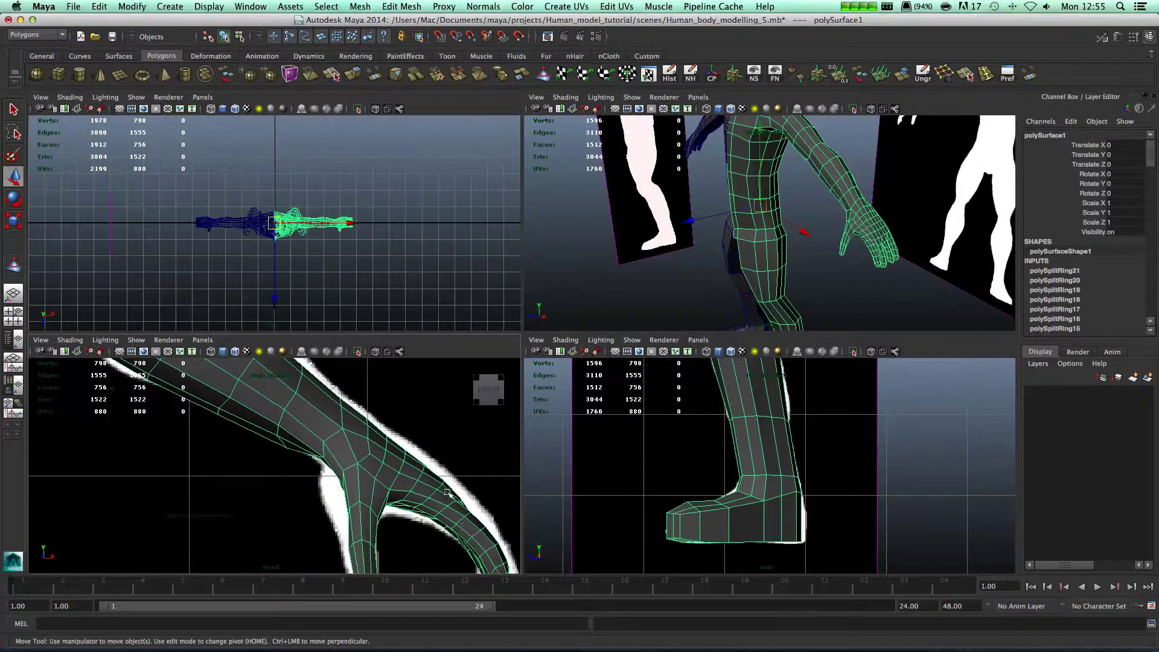
pyautogui.keyDown('alt'); pyautogui.moveTo(427, 492); pyautogui.dragTo(397, 439, button='middle'); pyautogui.keyUp('alt')
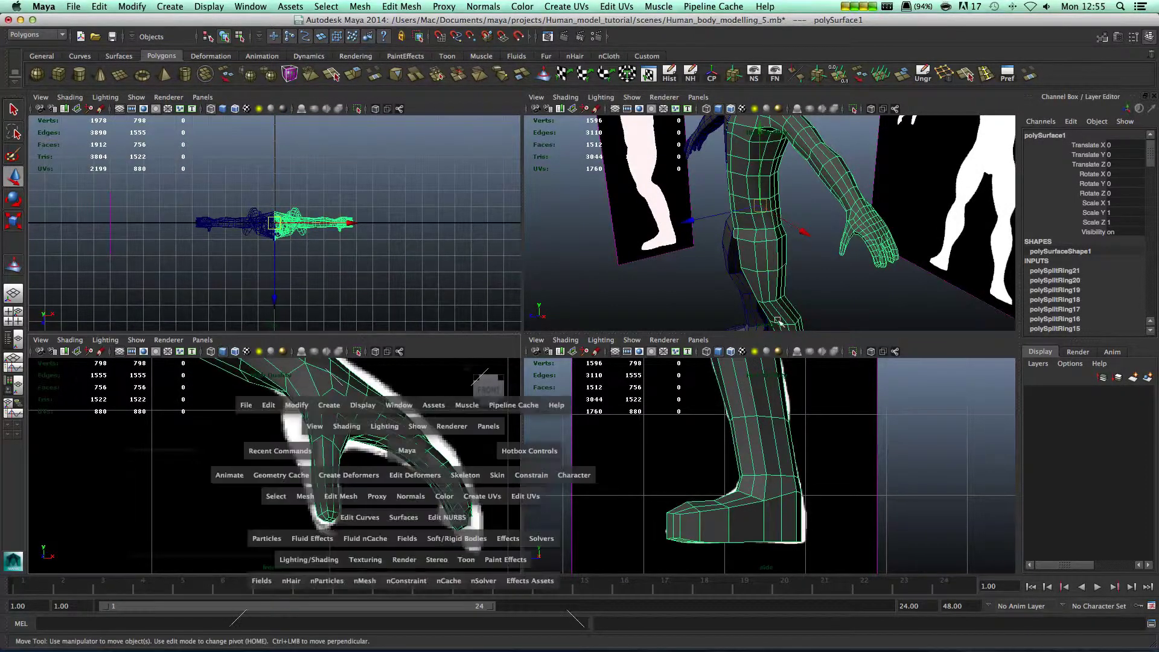
pyautogui.press('space')
pyautogui.press('space')
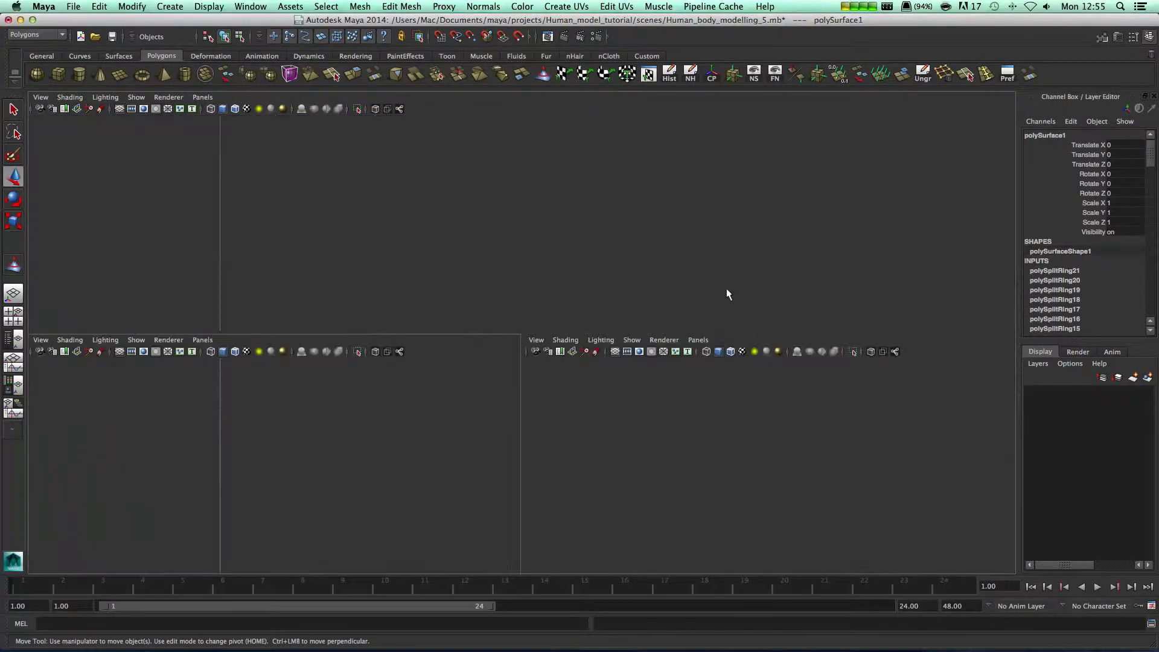
pyautogui.press('space')
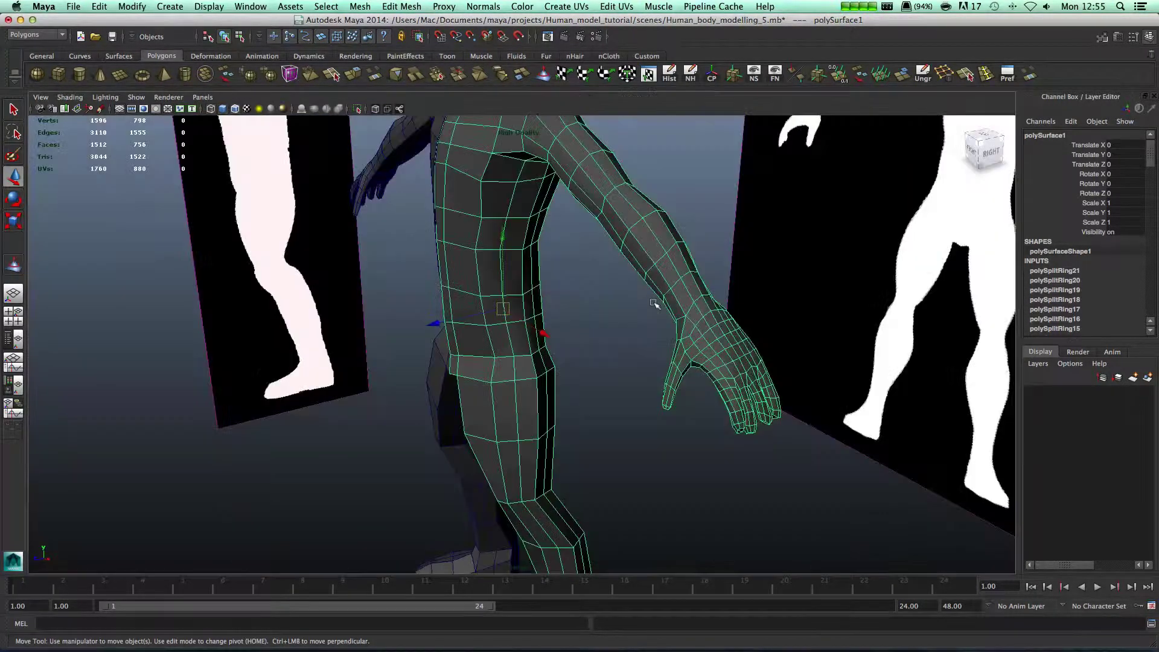
pyautogui.click(623, 326)
pyautogui.keyDown('alt'); pyautogui.moveTo(657, 331); pyautogui.dragTo(574, 332); pyautogui.keyUp('alt')
pyautogui.keyDown('alt'); pyautogui.moveTo(574, 331); pyautogui.dragTo(621, 332, button='right'); pyautogui.keyUp('alt')
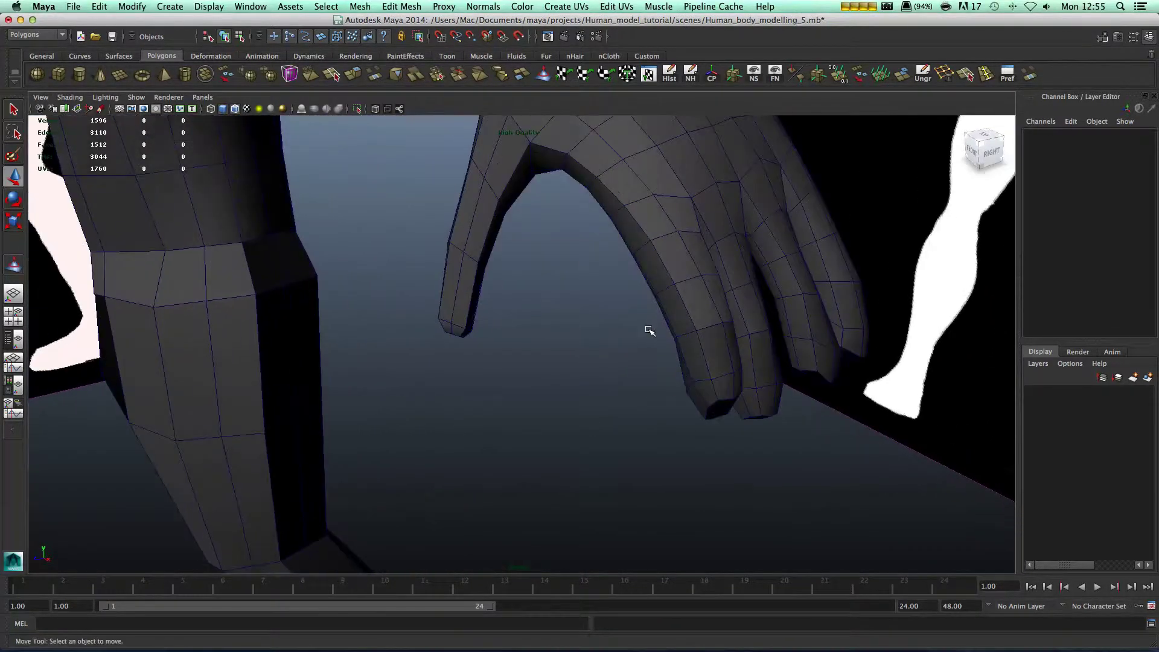
pyautogui.keyDown('alt'); pyautogui.moveTo(621, 333); pyautogui.dragTo(587, 344, button='middle'); pyautogui.keyUp('alt')
pyautogui.keyDown('alt'); pyautogui.moveTo(588, 344); pyautogui.dragTo(567, 352); pyautogui.keyUp('alt')
pyautogui.keyDown('alt'); pyautogui.moveTo(567, 352); pyautogui.dragTo(488, 347, button='right'); pyautogui.keyUp('alt')
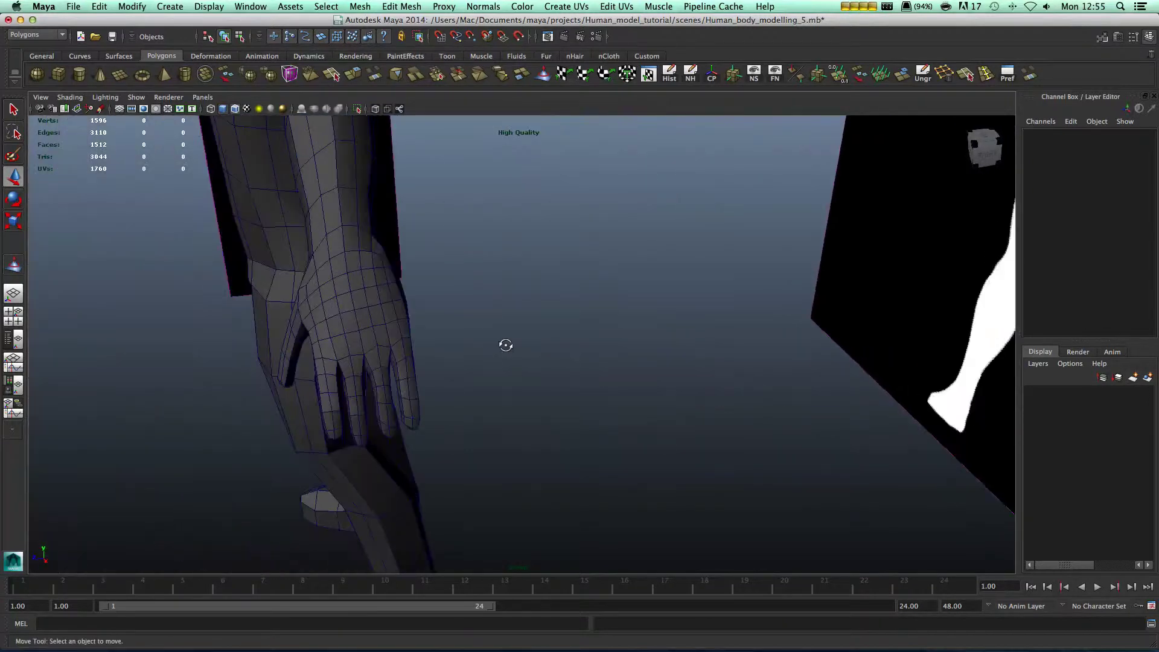
pyautogui.keyDown('alt'); pyautogui.moveTo(489, 346); pyautogui.dragTo(514, 345); pyautogui.keyUp('alt')
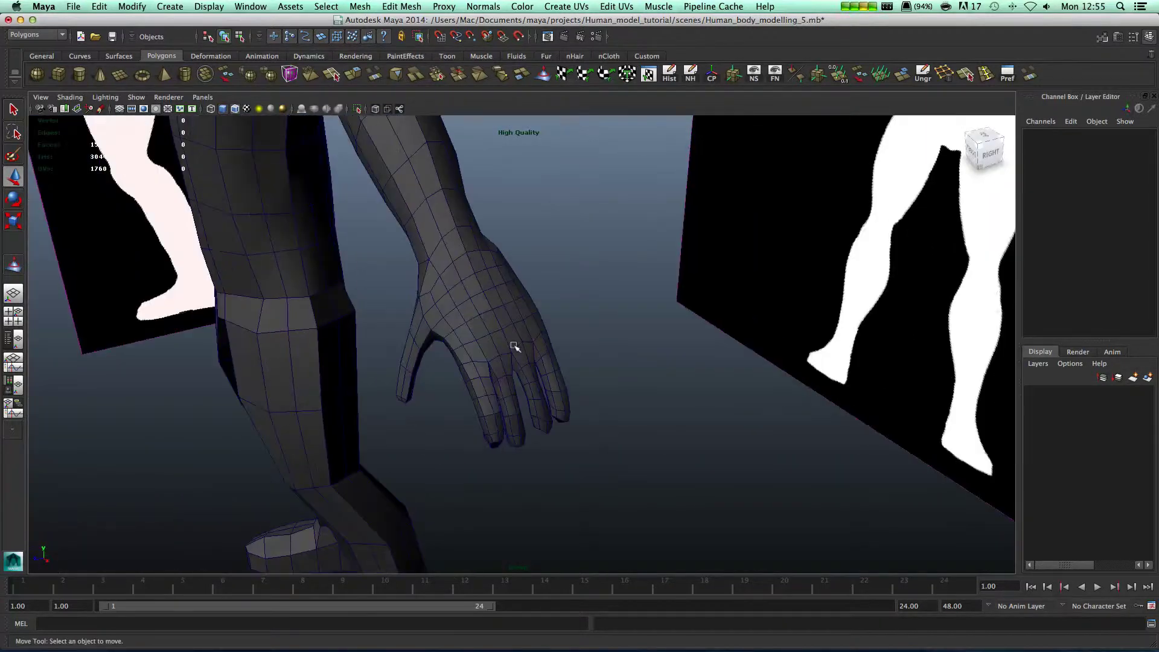
# Try to move the edge loop running across the back of the hand above the knuckles, and undo it
pyautogui.click(485, 311)
pyautogui.scroll(6, 512, 336)
pyautogui.moveTo(492, 364); pyautogui.dragTo(491, 297, button='right')
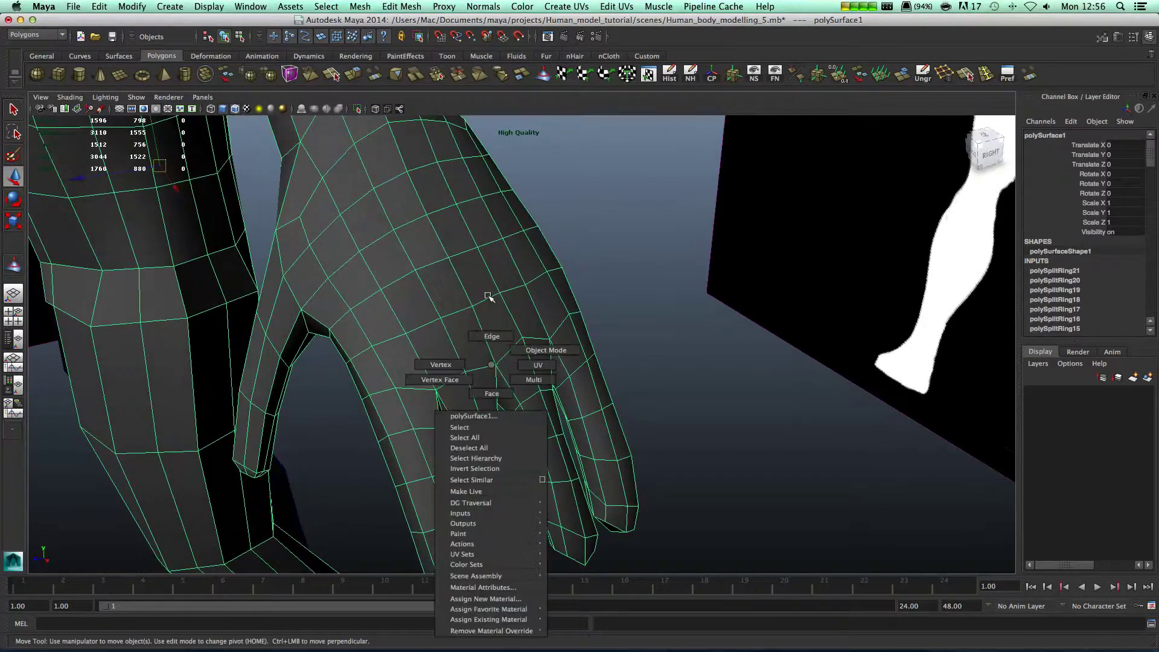
pyautogui.doubleClick(420, 326)
pyautogui.doubleClick(462, 342)
pyautogui.moveTo(488, 342); pyautogui.dragTo(455, 303)
pyautogui.press('z')
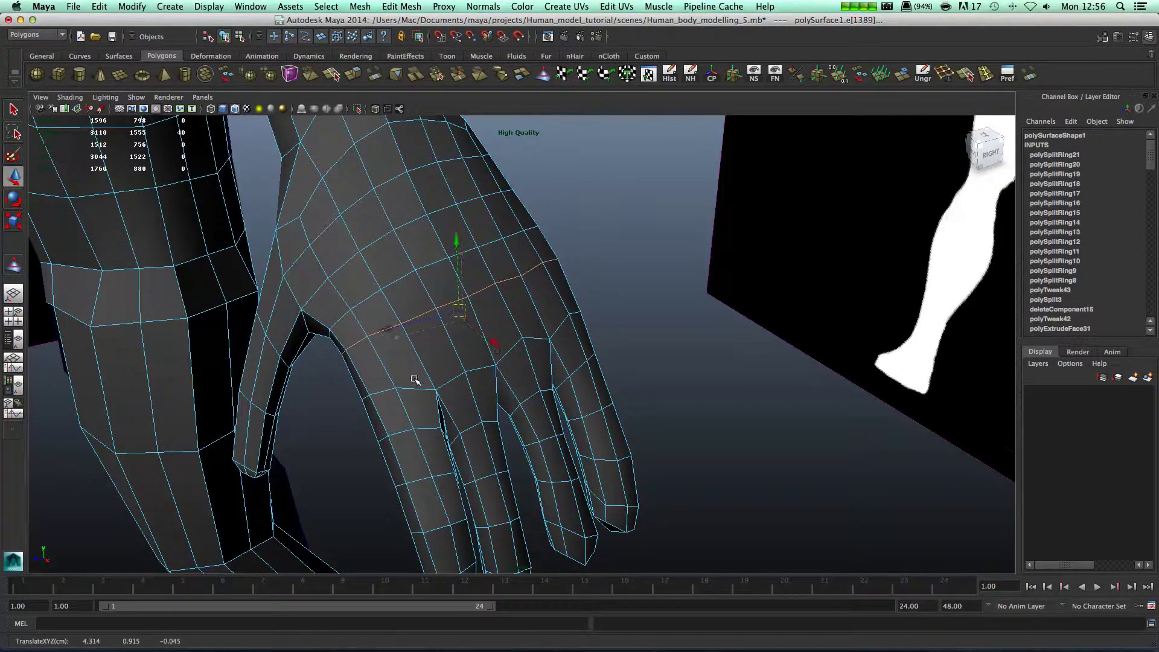
# Select the row of edges across the knuckles and continue the selection around to the palm side
pyautogui.click(414, 391)
pyautogui.click(445, 372)
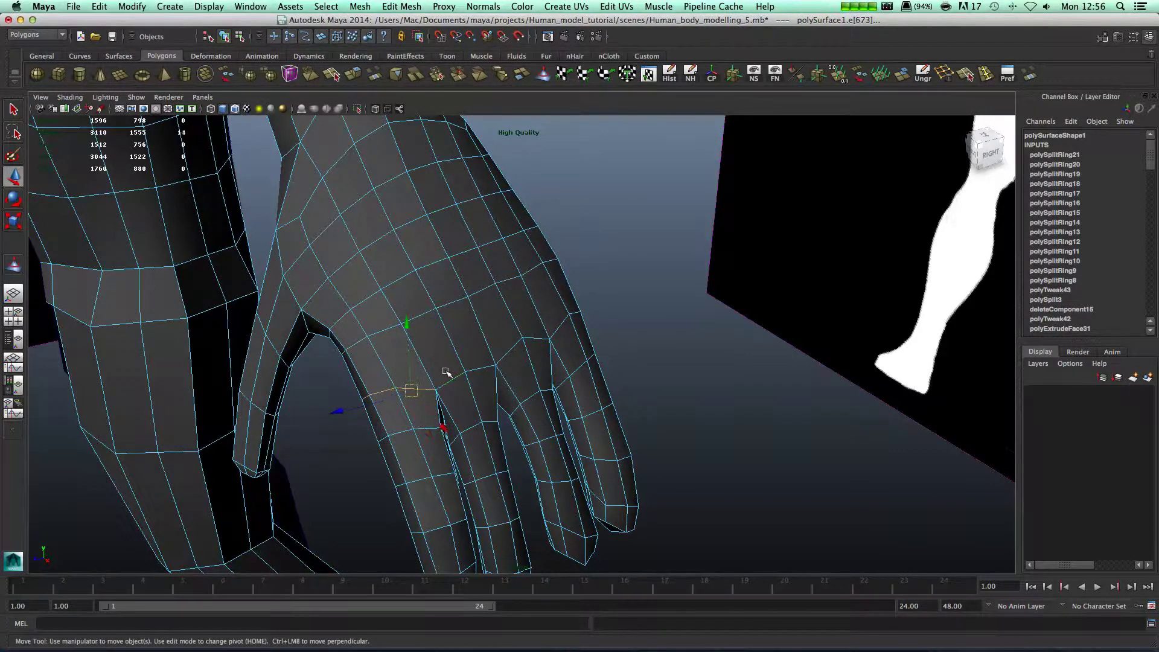
pyautogui.keyDown('shift'); pyautogui.click(557, 327); pyautogui.keyUp('shift')
pyautogui.keyDown('shift'); pyautogui.click(577, 315); pyautogui.keyUp('shift')
pyautogui.keyDown('alt'); pyautogui.moveTo(593, 355); pyautogui.dragTo(528, 219); pyautogui.keyUp('alt')
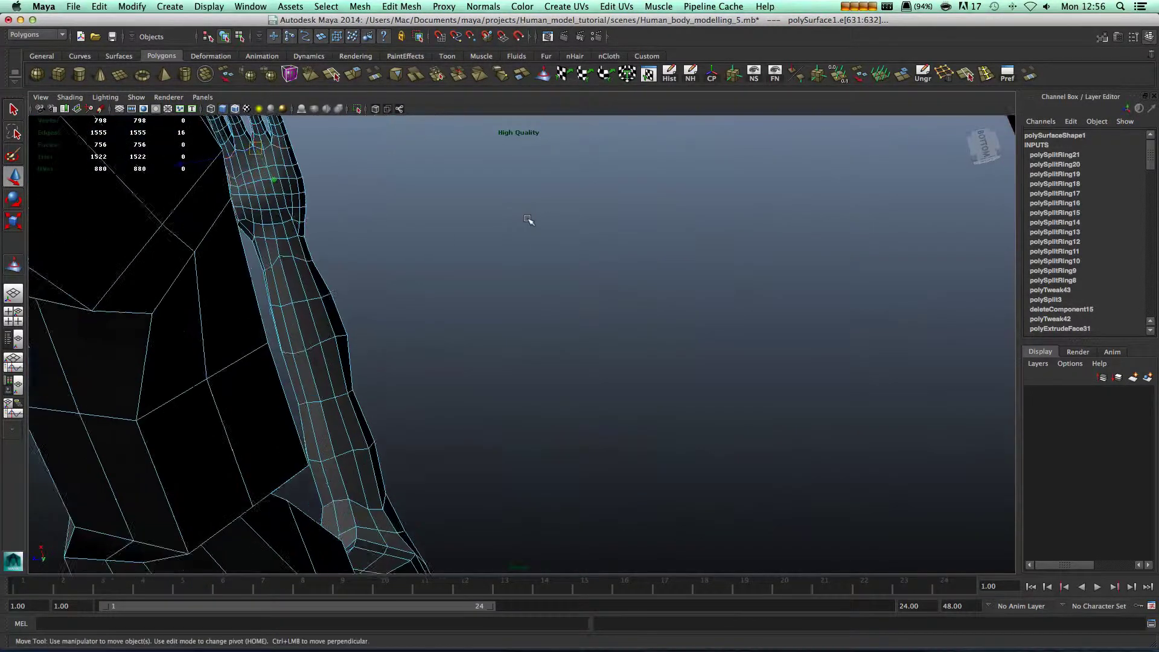
pyautogui.press('f')
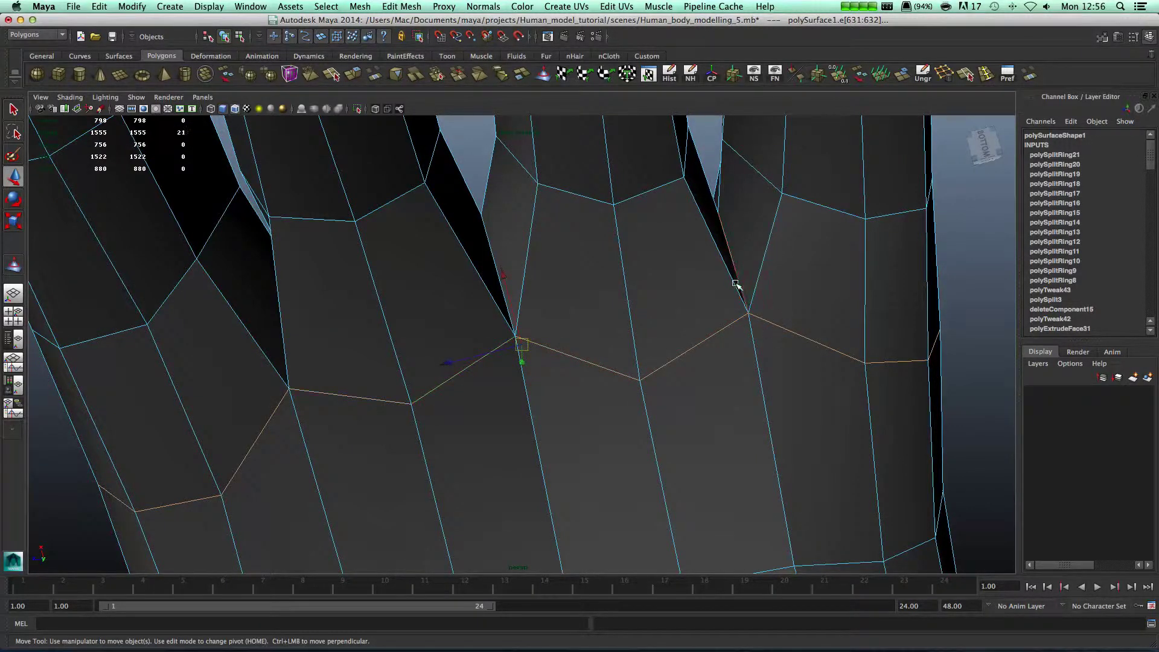
pyautogui.keyDown('alt'); pyautogui.moveTo(639, 282); pyautogui.dragTo(508, 297); pyautogui.keyUp('alt')
pyautogui.keyDown('alt'); pyautogui.moveTo(430, 352); pyautogui.dragTo(504, 352, button='middle'); pyautogui.keyUp('alt')
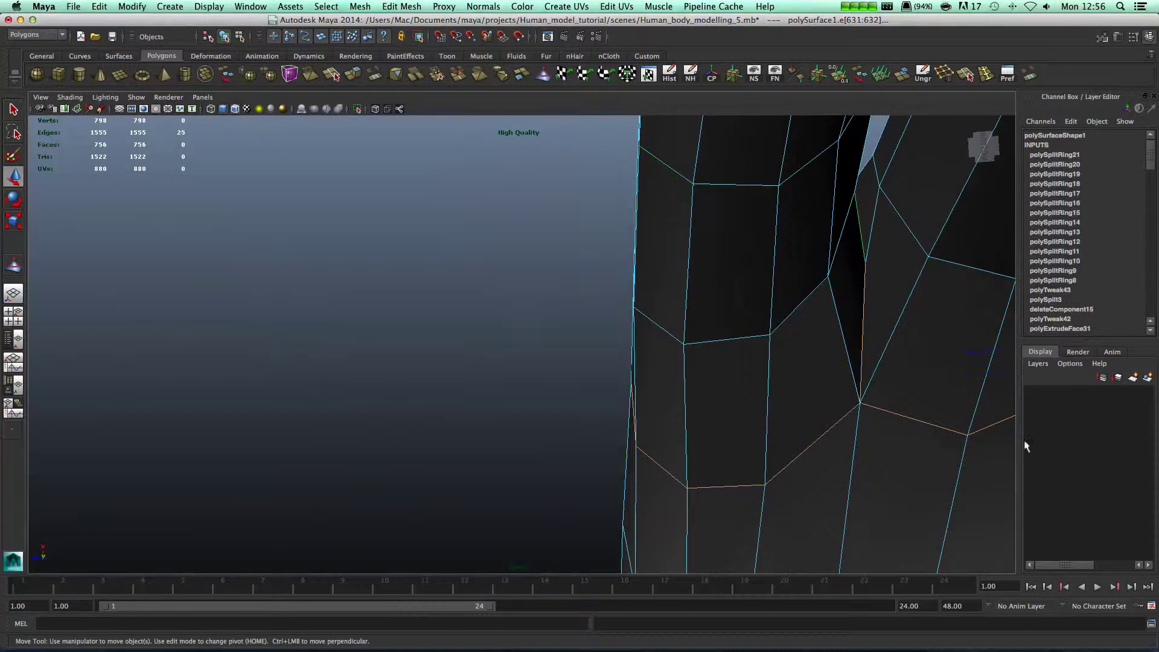
# Extend the edge selection through the gaps between the finger bases, check it around the hand and clear it
pyautogui.keyDown('alt'); pyautogui.moveTo(939, 434); pyautogui.dragTo(850, 484); pyautogui.keyUp('alt')
pyautogui.keyDown('alt'); pyautogui.moveTo(756, 473); pyautogui.dragTo(646, 458); pyautogui.keyUp('alt')
pyautogui.keyDown('alt'); pyautogui.moveTo(634, 453); pyautogui.dragTo(738, 463, button='middle'); pyautogui.keyUp('alt')
pyautogui.keyDown('alt'); pyautogui.moveTo(227, 351); pyautogui.dragTo(246, 375); pyautogui.keyUp('alt')
pyautogui.keyDown('alt'); pyautogui.moveTo(410, 312); pyautogui.dragTo(393, 292, button='right'); pyautogui.keyUp('alt')
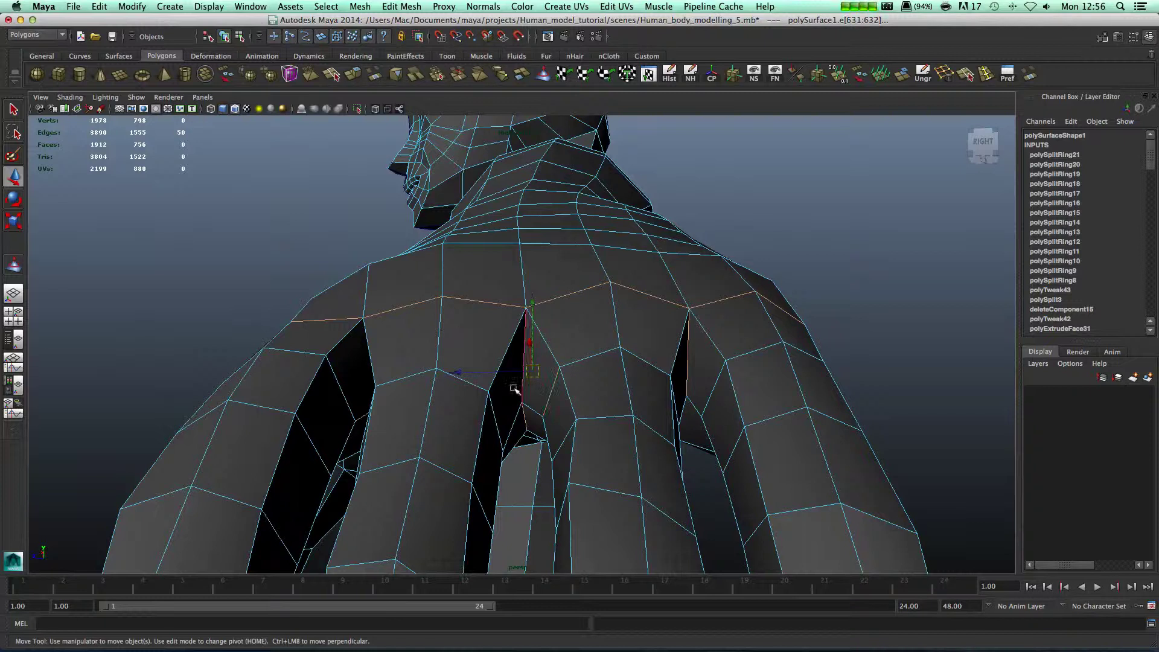
pyautogui.keyDown('alt'); pyautogui.moveTo(445, 407); pyautogui.dragTo(444, 408); pyautogui.keyUp('alt')
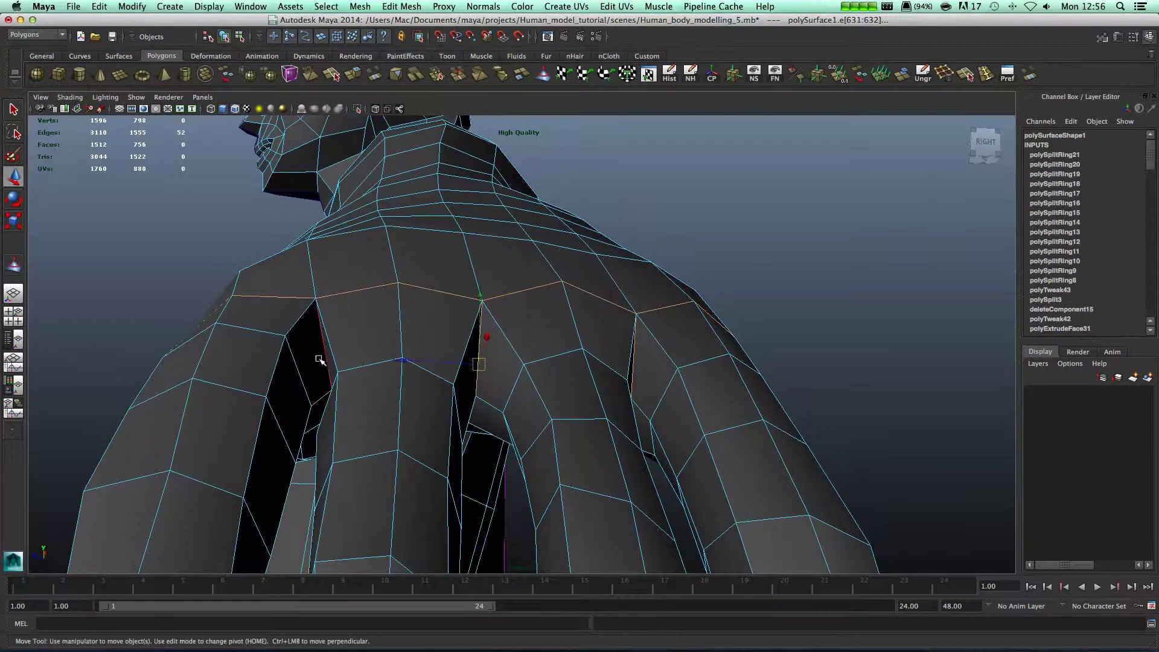
pyautogui.scroll(-5, 352, 378)
pyautogui.scroll(3, 372, 388)
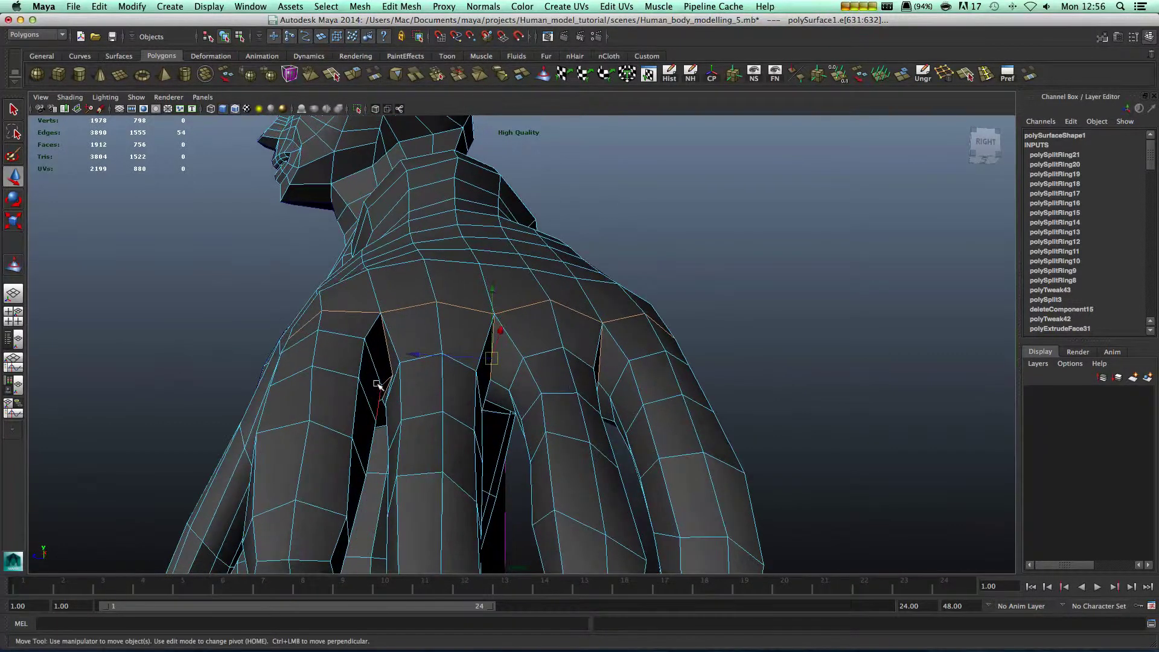
pyautogui.keyDown('alt'); pyautogui.moveTo(481, 409); pyautogui.dragTo(501, 273); pyautogui.keyUp('alt')
pyautogui.moveTo(545, 352)
pyautogui.keyDown('alt'); pyautogui.mouseDown()
pyautogui.moveTo(574, 338)
pyautogui.moveTo(543, 347)
pyautogui.mouseUp(); pyautogui.keyUp('alt')
pyautogui.scroll(-3, 507, 338)
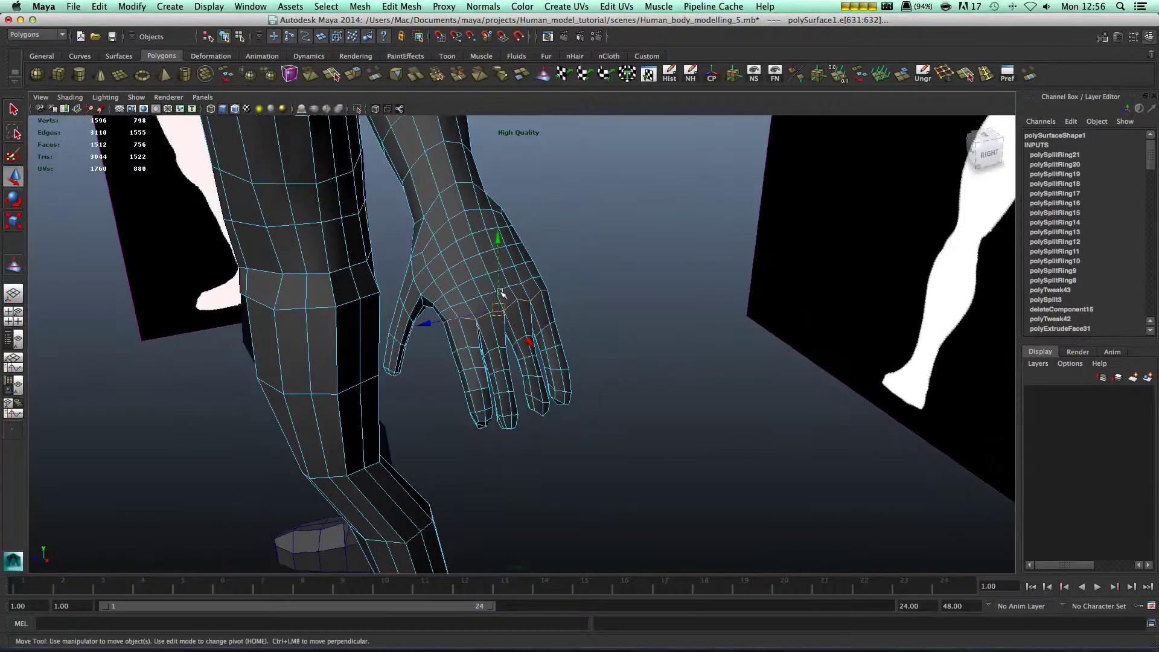
pyautogui.click(621, 328)
# Select the modelled half of the body as an object and review the whole figure from the front
pyautogui.keyDown('alt'); pyautogui.moveTo(620, 329); pyautogui.dragTo(437, 325); pyautogui.keyUp('alt')
pyautogui.click(437, 325)
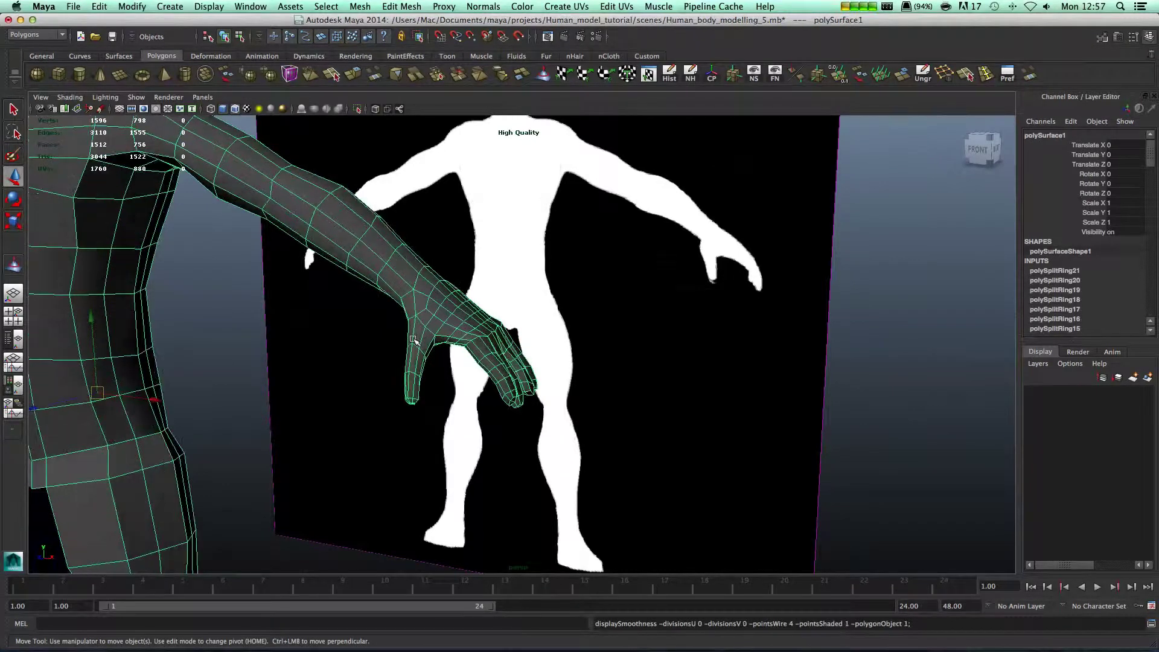
pyautogui.keyDown('alt'); pyautogui.moveTo(240, 359); pyautogui.dragTo(536, 398); pyautogui.keyUp('alt')
pyautogui.keyDown('alt'); pyautogui.moveTo(519, 441); pyautogui.dragTo(562, 206, button='middle'); pyautogui.keyUp('alt')
pyautogui.scroll(-2, 550, 326)
pyautogui.keyDown('alt'); pyautogui.moveTo(548, 326); pyautogui.dragTo(539, 433, button='middle'); pyautogui.keyUp('alt')
pyautogui.keyDown('alt'); pyautogui.moveTo(539, 433); pyautogui.dragTo(567, 380); pyautogui.keyUp('alt')
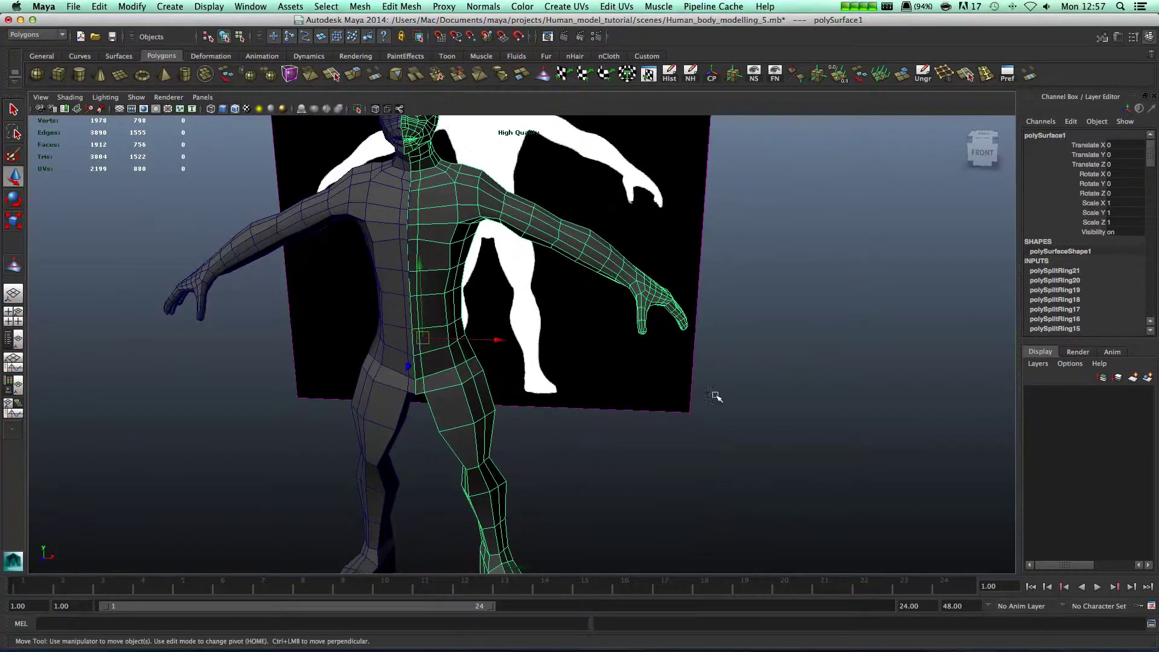
# Insert an extra edge loop around the base of each of the four fingers, just below the knuckles
pyautogui.scroll(3, 715, 394)
pyautogui.keyDown('alt'); pyautogui.moveTo(706, 390); pyautogui.dragTo(672, 471, button='middle'); pyautogui.keyUp('alt')
pyautogui.scroll(6, 673, 471)
pyautogui.keyDown('alt'); pyautogui.moveTo(563, 405); pyautogui.dragTo(418, 408, button='middle'); pyautogui.keyUp('alt')
pyautogui.keyDown('alt'); pyautogui.moveTo(419, 408); pyautogui.dragTo(634, 416); pyautogui.keyUp('alt')
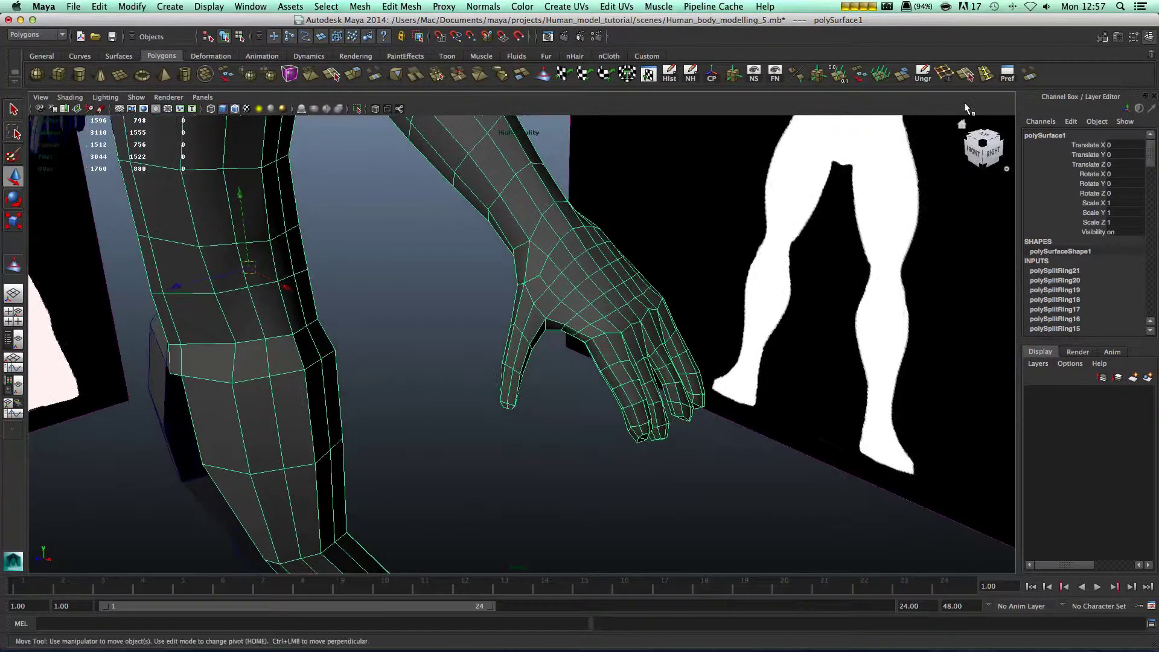
pyautogui.click(986, 77)
pyautogui.scroll(3, 652, 373)
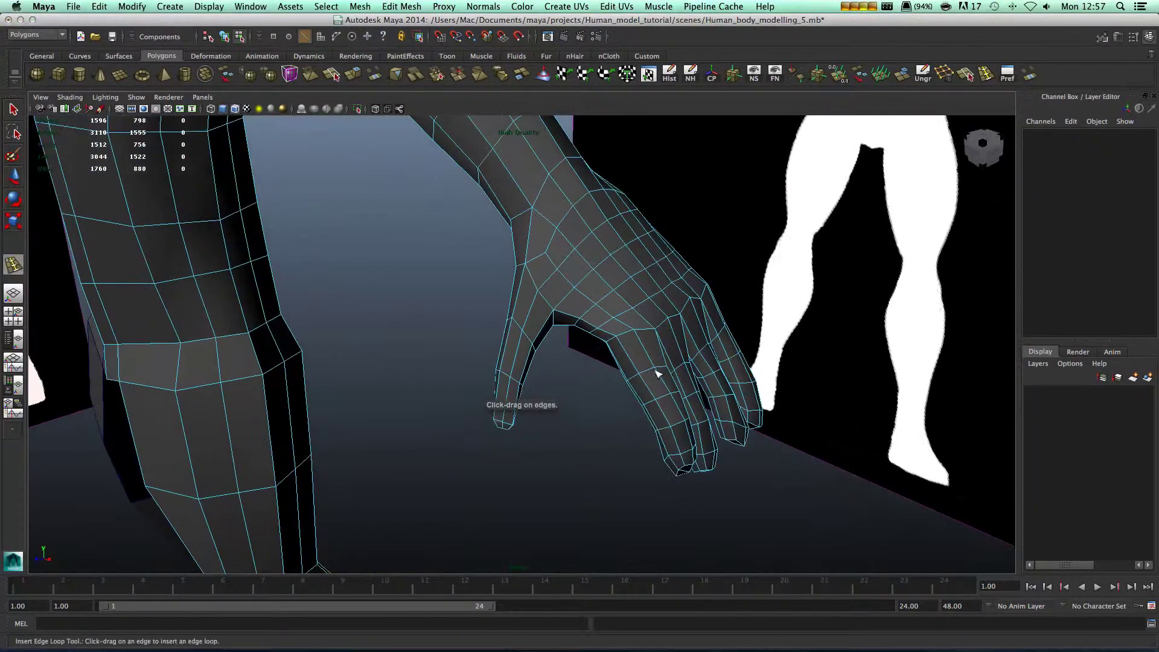
pyautogui.click(645, 350)
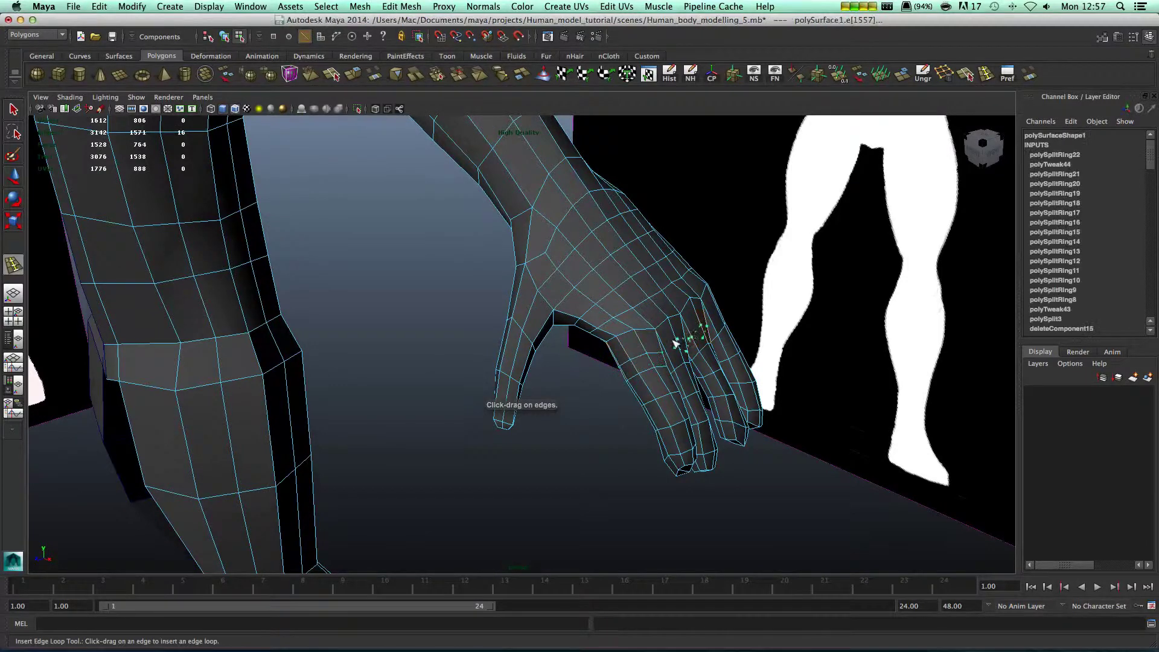
pyautogui.keyDown('alt'); pyautogui.moveTo(769, 351); pyautogui.dragTo(683, 361); pyautogui.keyUp('alt')
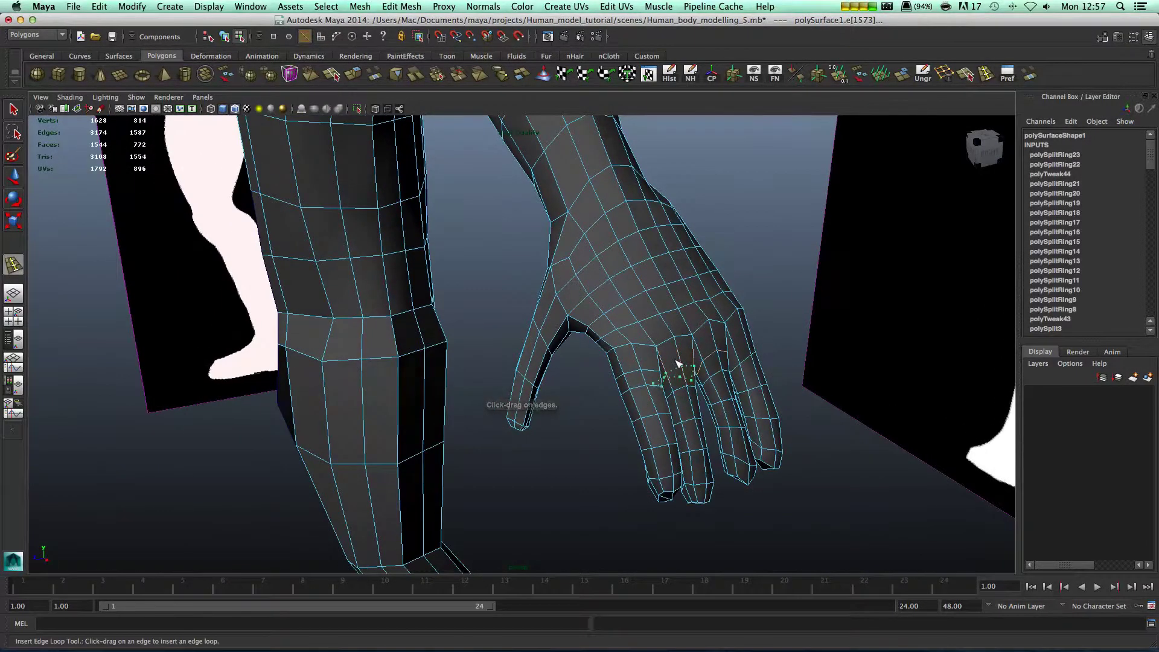
pyautogui.click(731, 346)
pyautogui.click(741, 371)
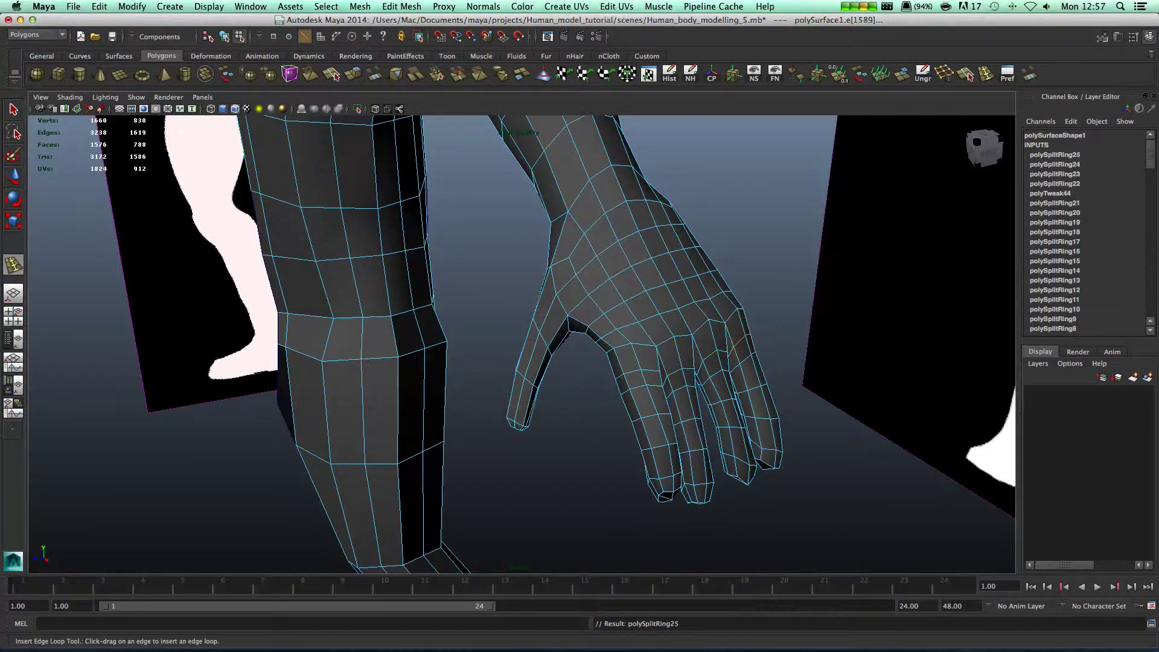
# Return the half body to object selection and smooth the knuckles and finger bases on the back of the hand with the Sculpt Geometry Tool
pyautogui.moveTo(711, 373); pyautogui.dragTo(764, 359, button='right')
pyautogui.press('w')
pyautogui.click(647, 316)
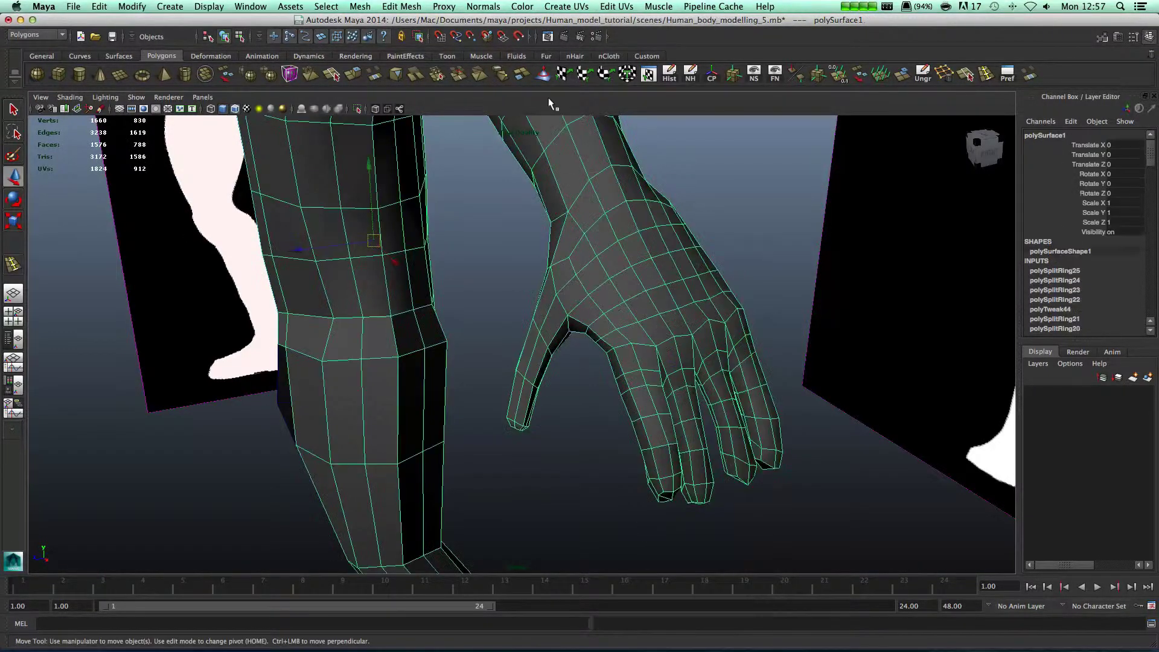
pyautogui.click(542, 74)
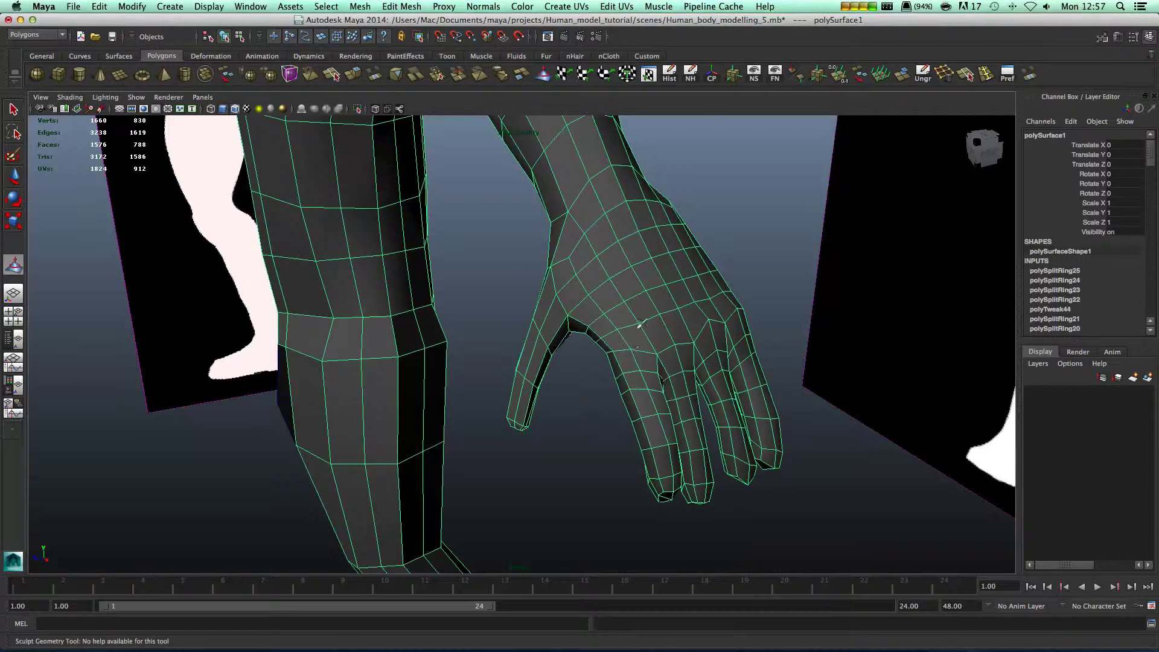
pyautogui.moveTo(711, 311); pyautogui.dragTo(715, 314)
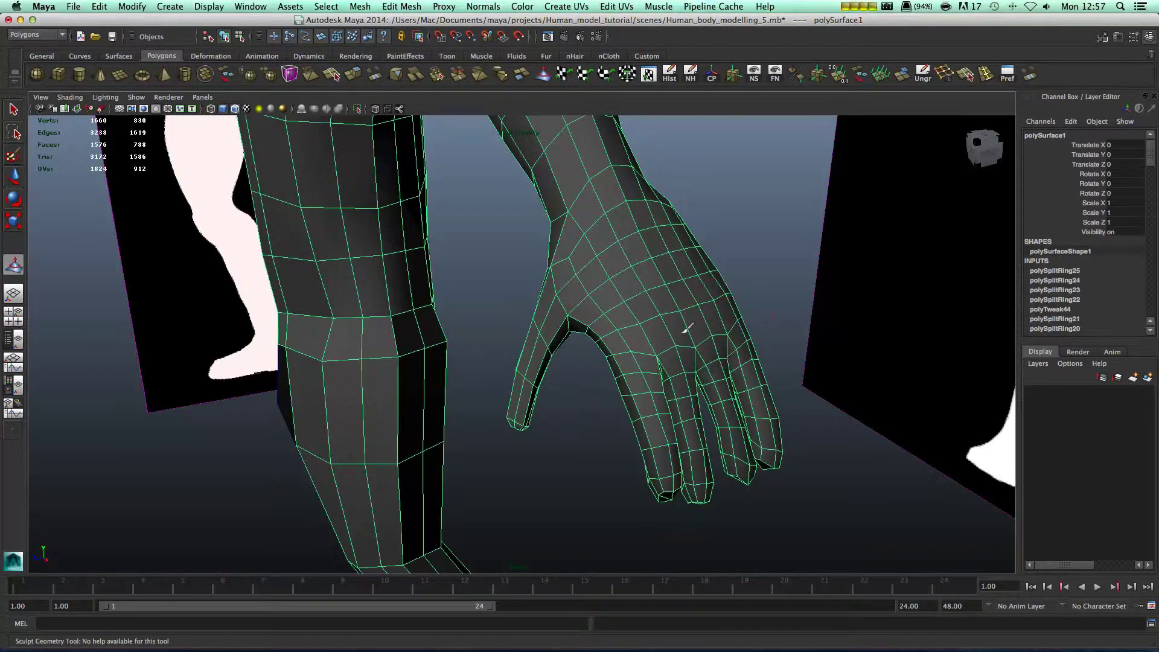
# Smooth the palm side, the fingers and the gaps between them by sculpting from several angles around the hand
pyautogui.moveTo(677, 354)
pyautogui.mouseDown()
pyautogui.moveTo(701, 359)
pyautogui.moveTo(714, 314)
pyautogui.moveTo(680, 236)
pyautogui.mouseUp()
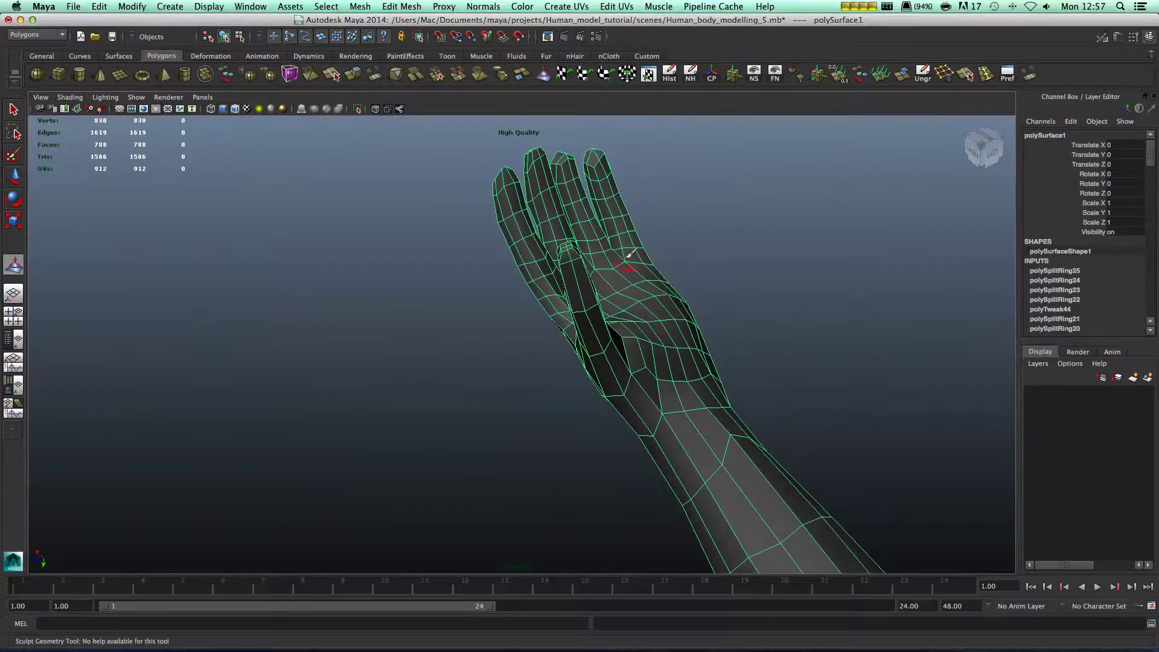
pyautogui.keyDown('alt'); pyautogui.moveTo(666, 270); pyautogui.dragTo(601, 291); pyautogui.keyUp('alt')
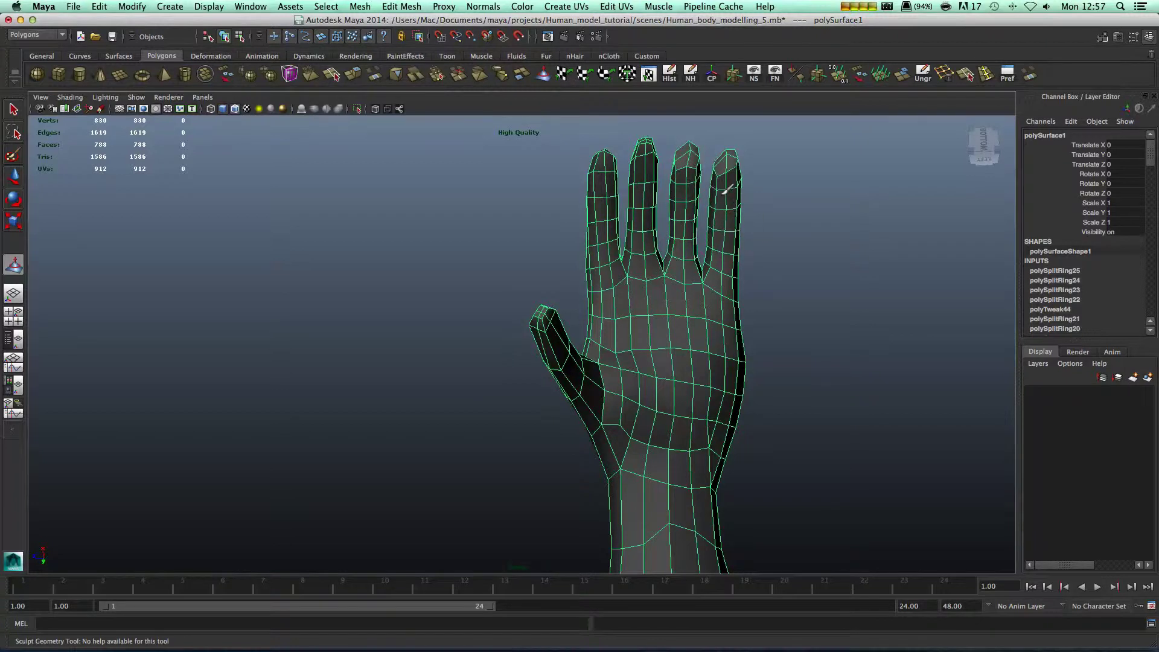
pyautogui.keyDown('alt'); pyautogui.moveTo(768, 239); pyautogui.dragTo(741, 412); pyautogui.keyUp('alt')
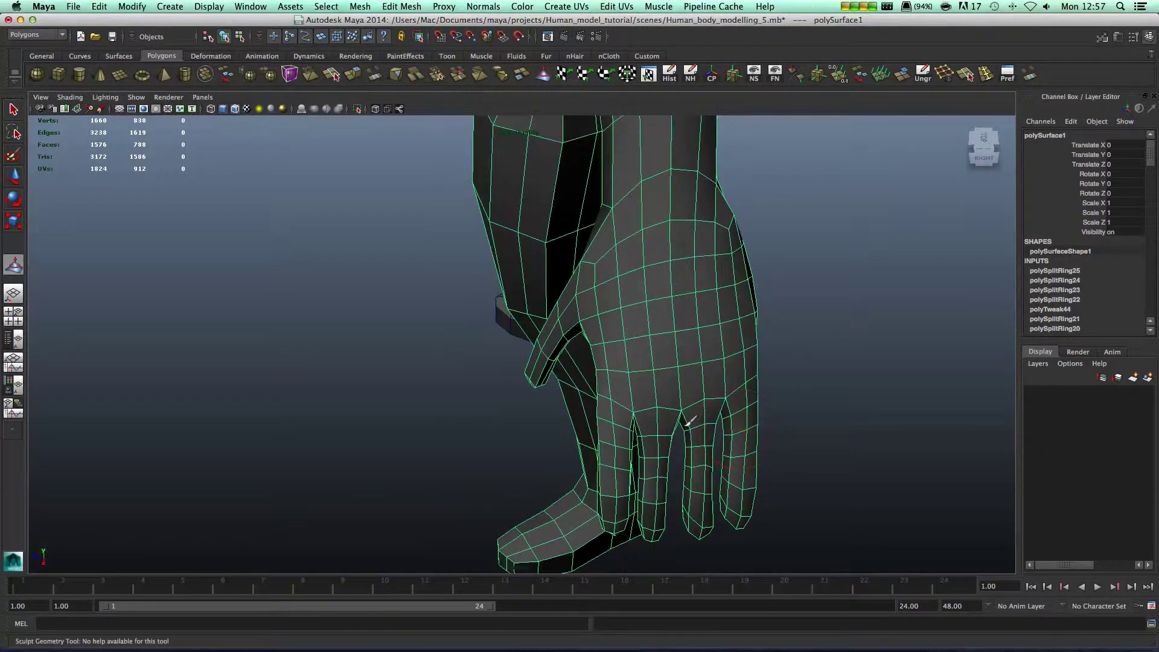
pyautogui.moveTo(688, 379)
pyautogui.keyDown('alt'); pyautogui.mouseDown()
pyautogui.moveTo(662, 380)
pyautogui.moveTo(706, 382)
pyautogui.moveTo(698, 387)
pyautogui.moveTo(673, 341)
pyautogui.mouseUp(); pyautogui.keyUp('alt')
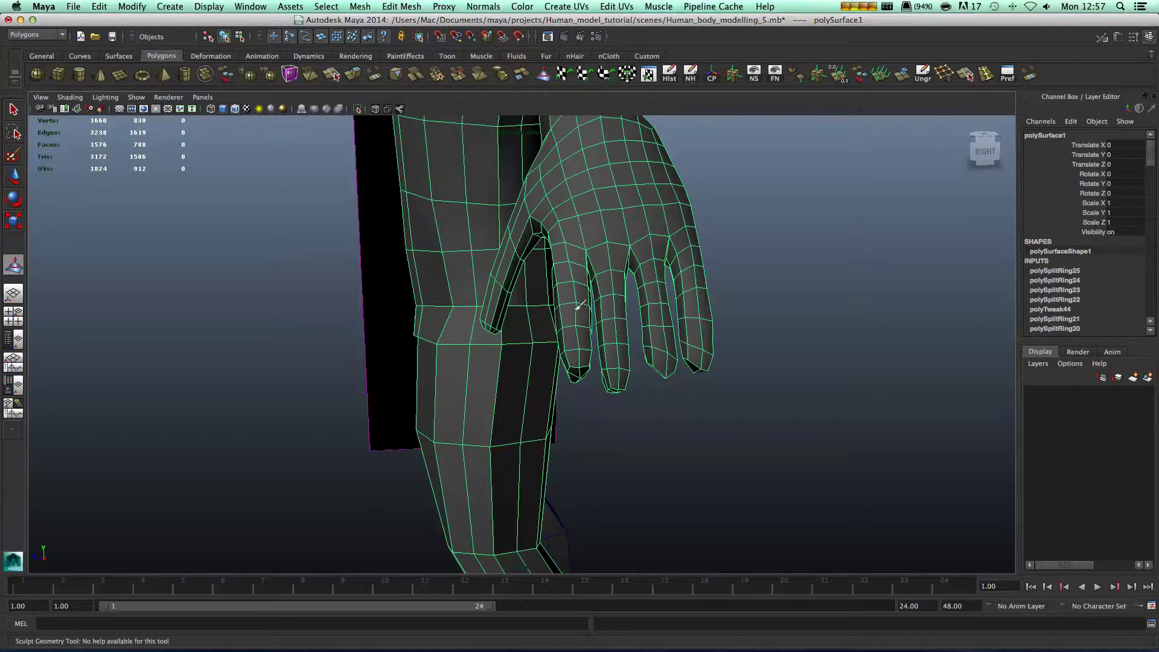
# Leave sculpting, deselect the body and review the whole figure's proportions alongside the reference silhouettes
pyautogui.keyDown('alt'); pyautogui.moveTo(697, 251); pyautogui.dragTo(628, 271, button='right'); pyautogui.keyUp('alt')
pyautogui.press('w')
pyautogui.keyDown('alt'); pyautogui.moveTo(681, 188); pyautogui.dragTo(524, 375); pyautogui.keyUp('alt')
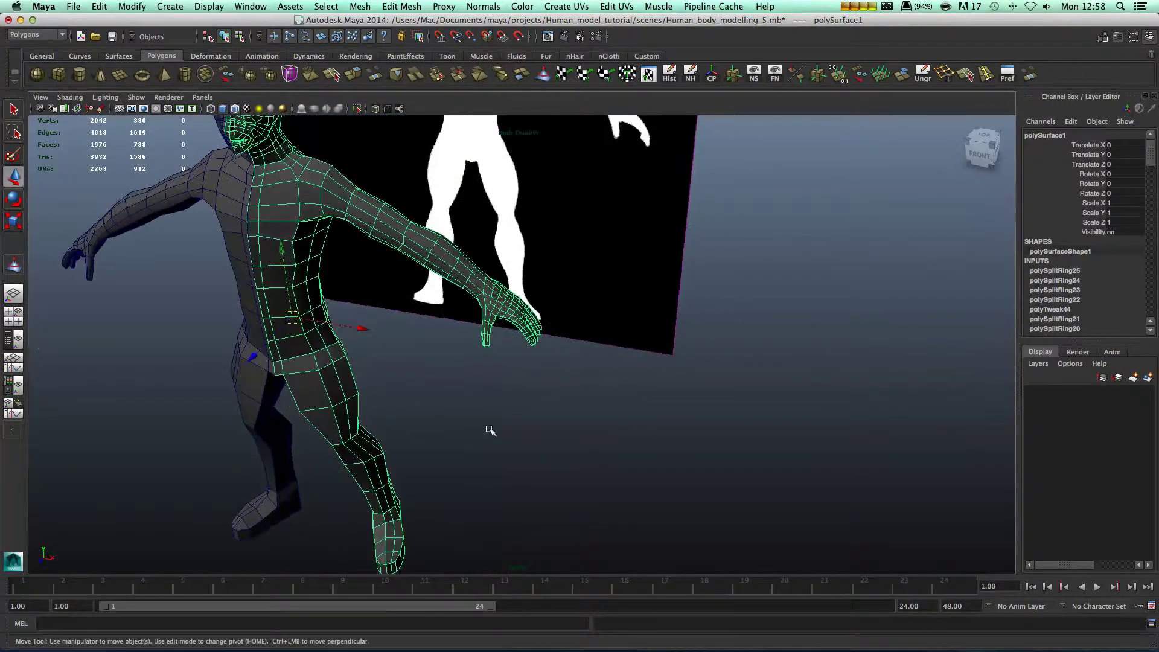
pyautogui.click(478, 435)
pyautogui.keyDown('alt'); pyautogui.moveTo(479, 435); pyautogui.dragTo(625, 418); pyautogui.keyUp('alt')
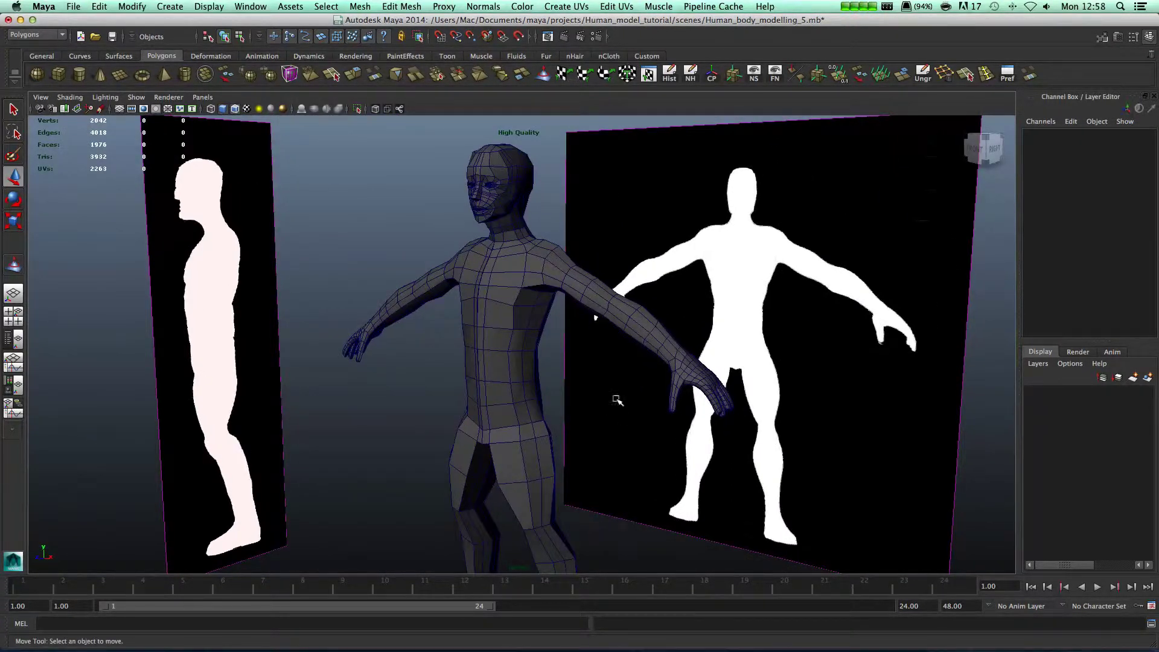
pyautogui.keyDown('alt'); pyautogui.moveTo(517, 329); pyautogui.dragTo(460, 334); pyautogui.keyUp('alt')
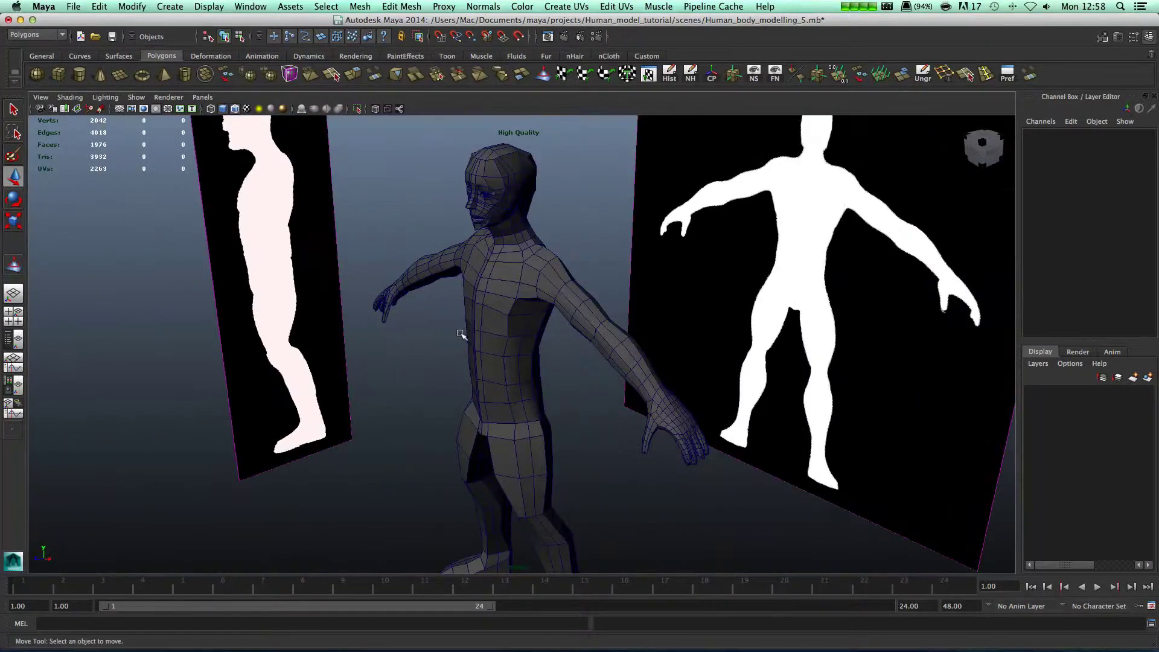